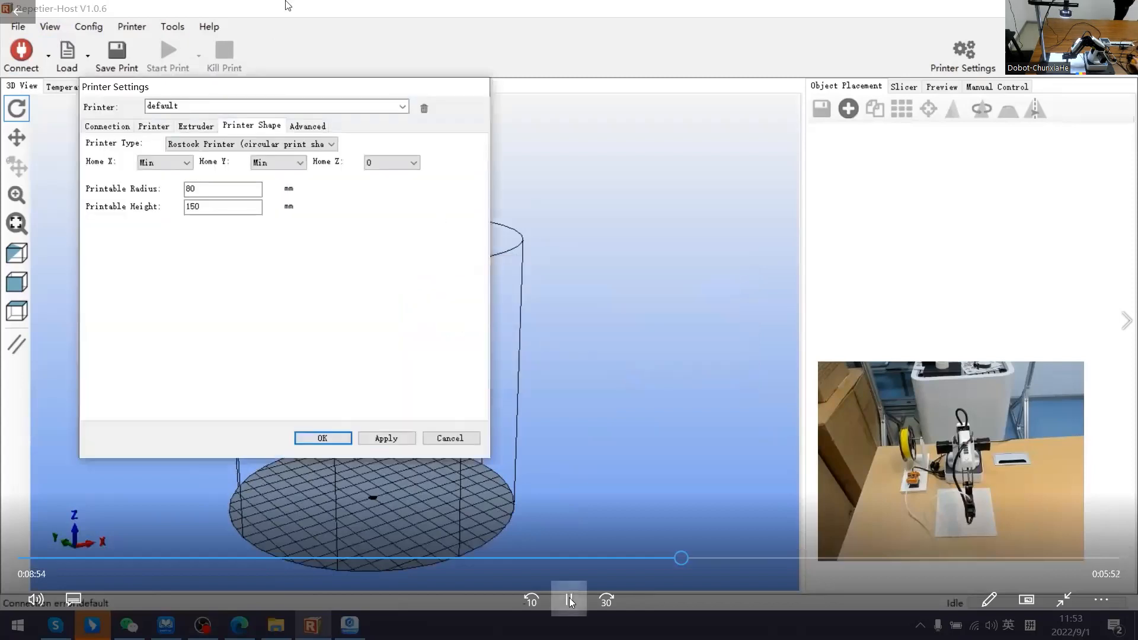
Step: Rewind the 01-3D_printing video to 8:52, pause it at the connection error dialog, and resume playback
left_click(569, 597)
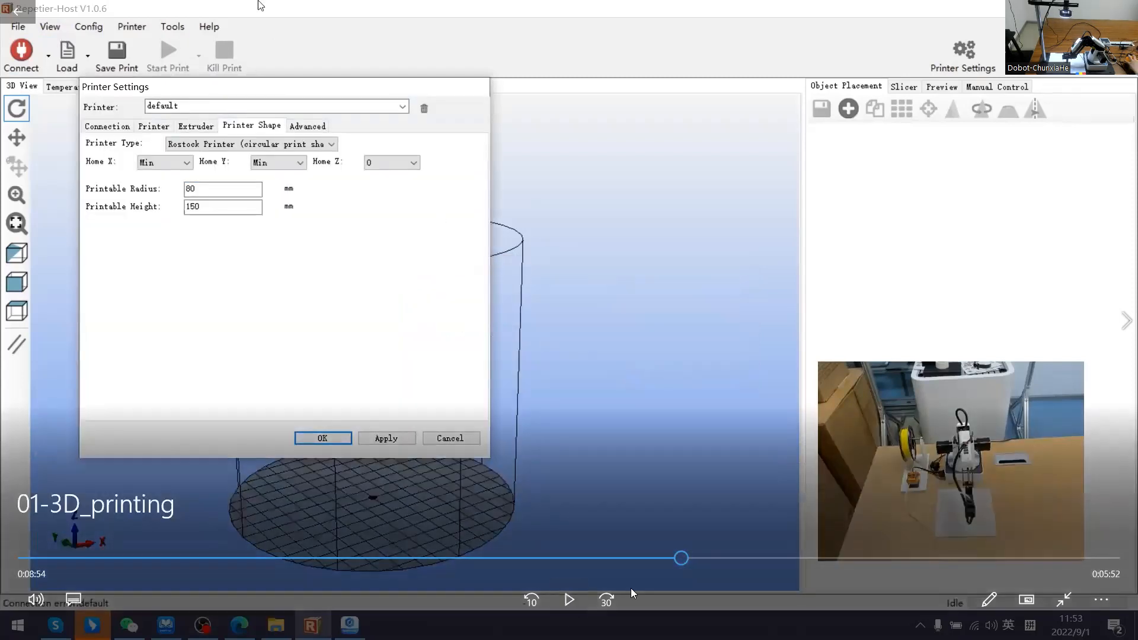
left_click(670, 558)
left_click(569, 600)
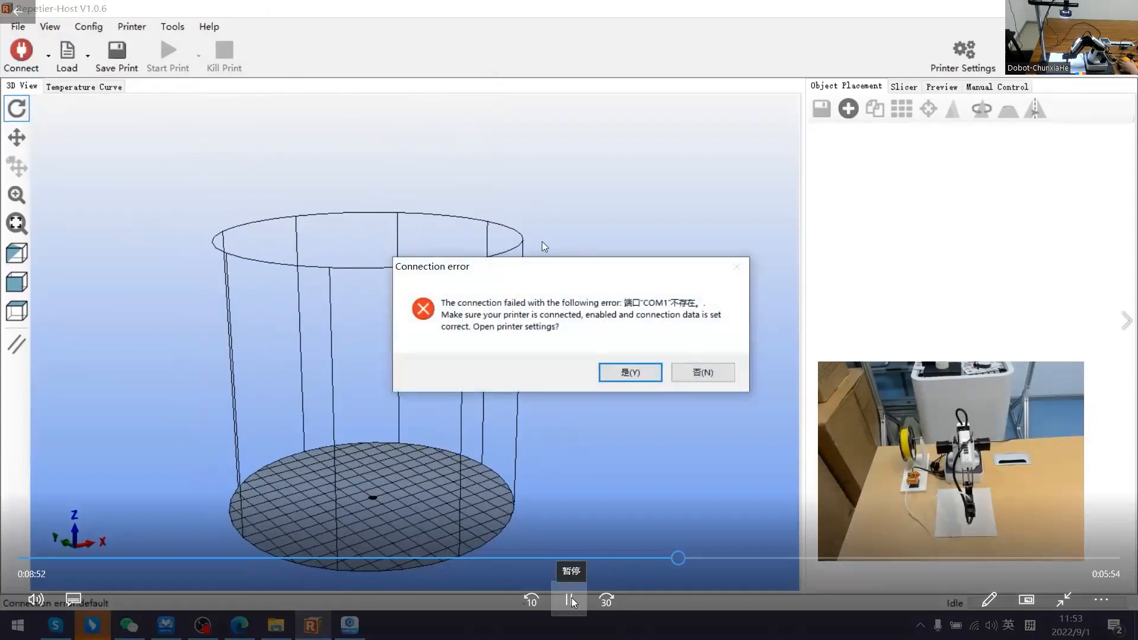
left_click(572, 598)
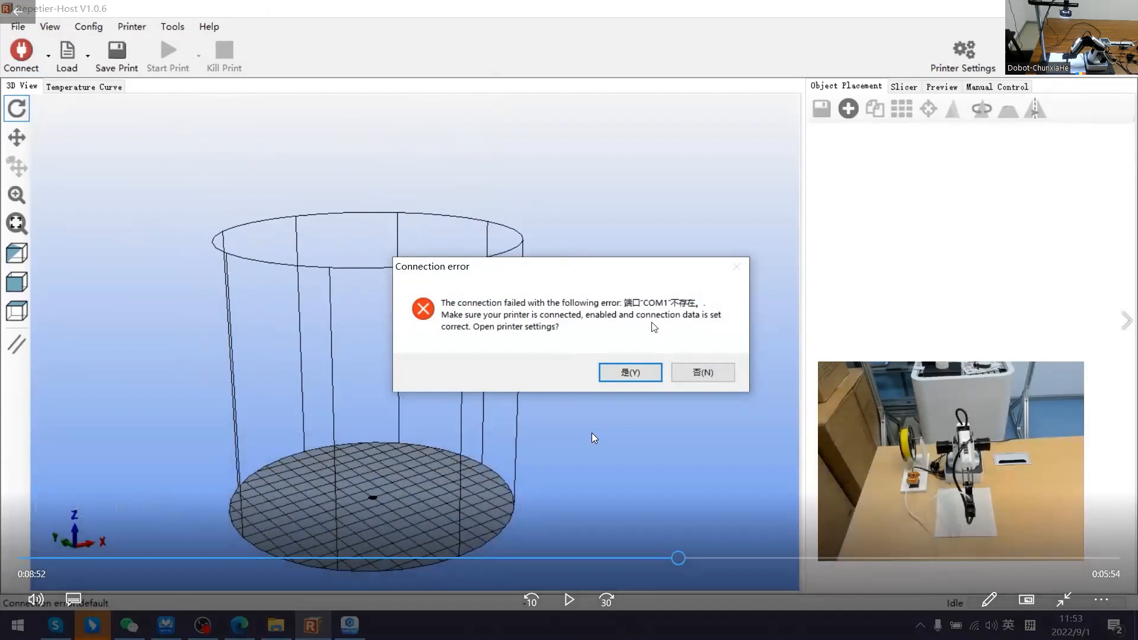
left_click(569, 600)
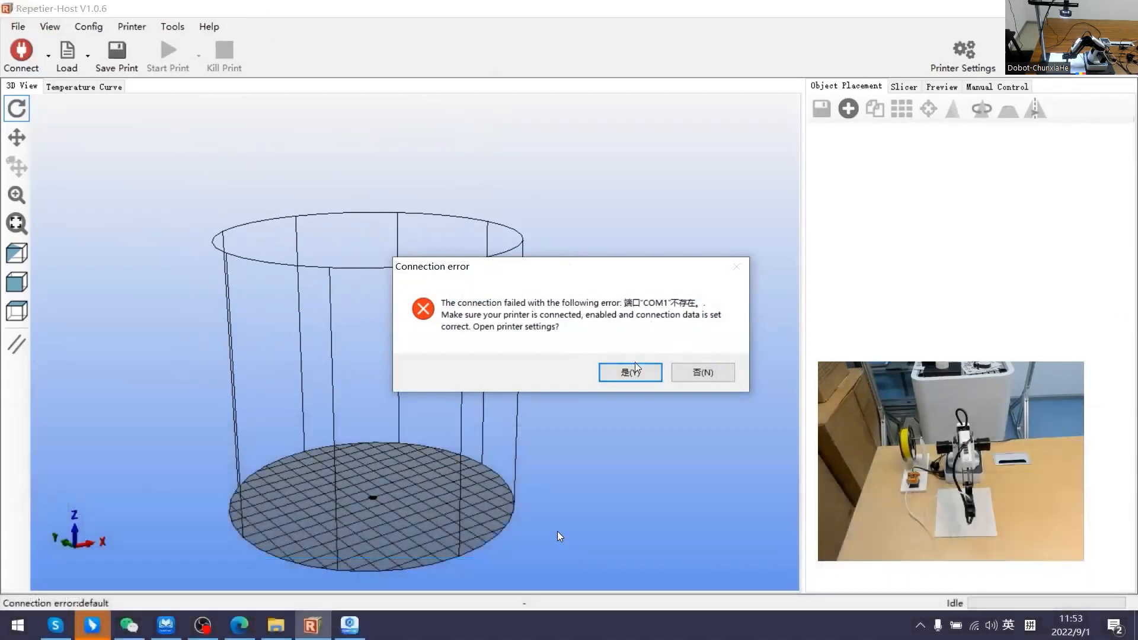
Step: Play the video past the printer shape settings, pausing at 8:54 and 8:59 before continuing
left_click(567, 595)
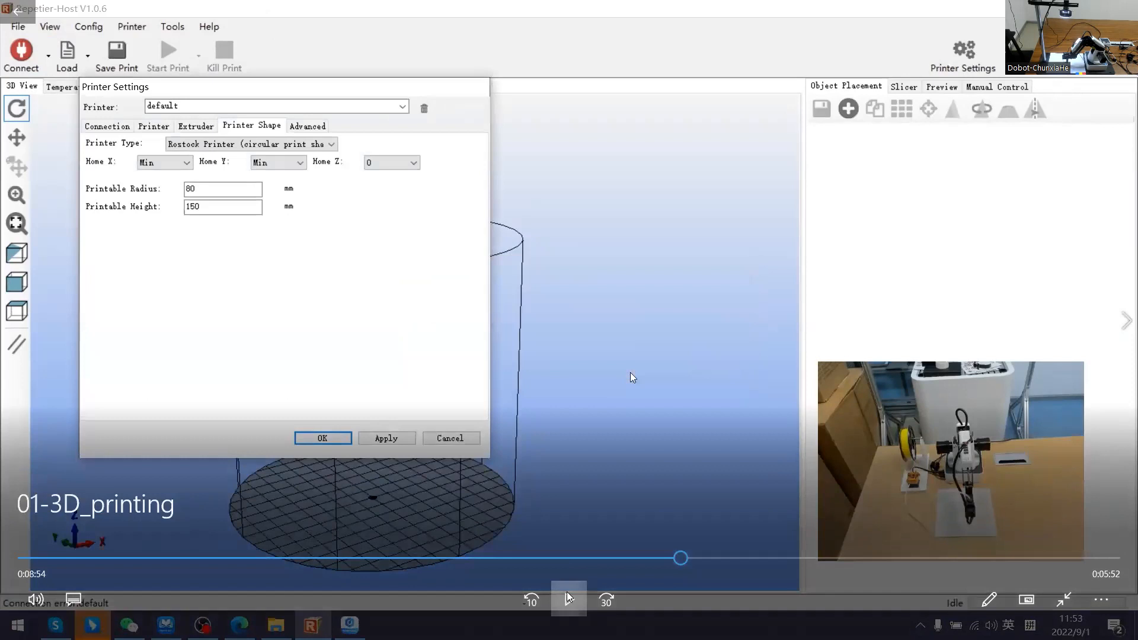
left_click(568, 595)
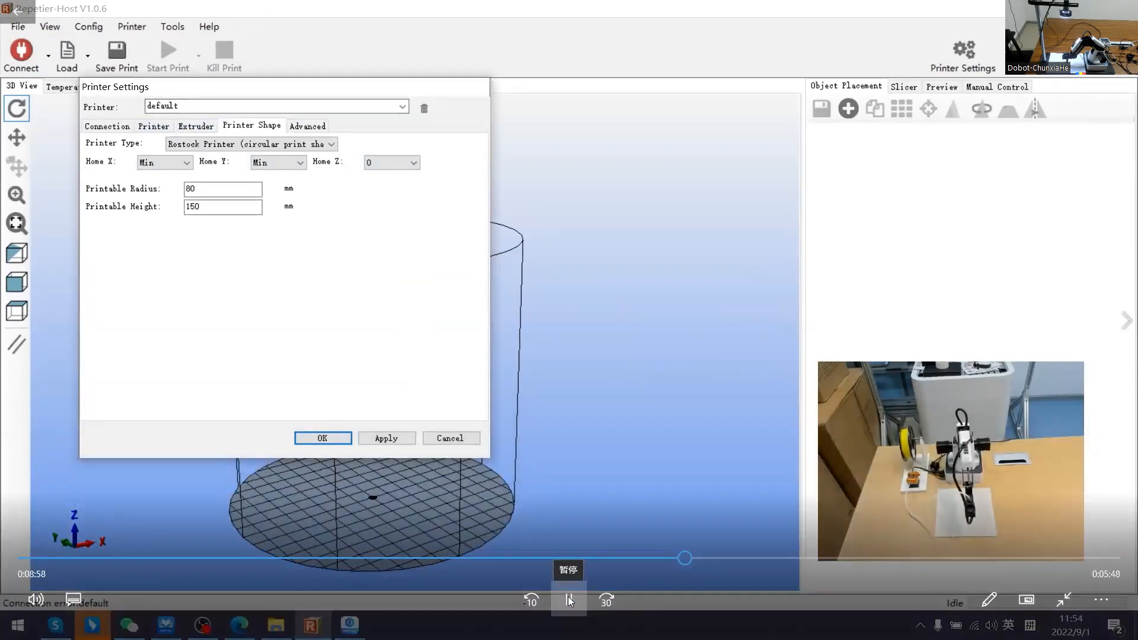
left_click(568, 597)
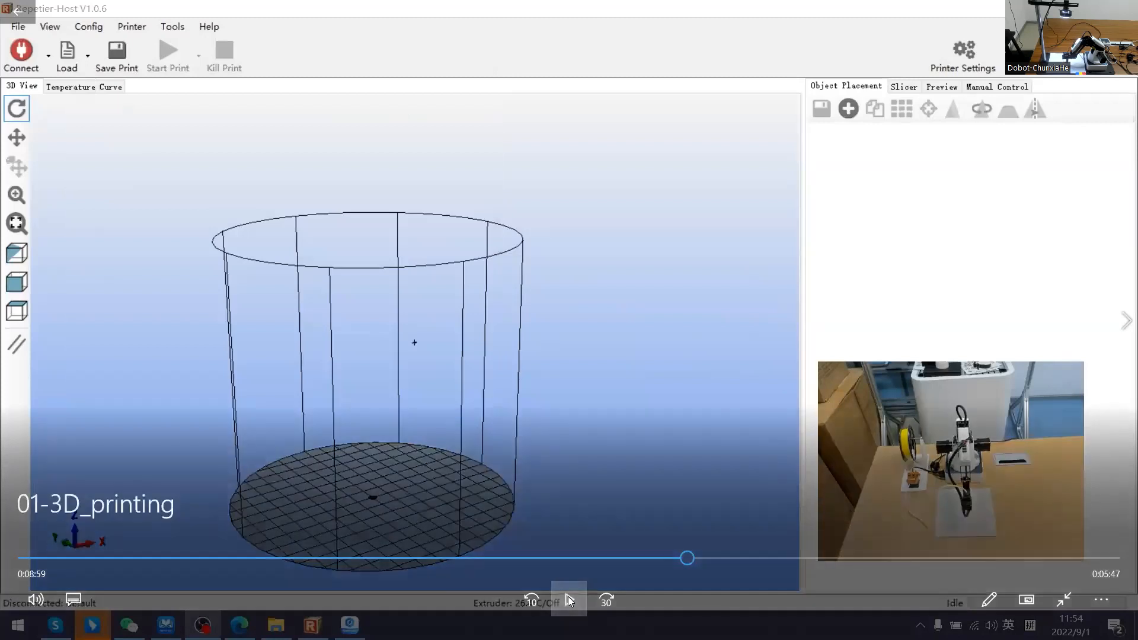
left_click(568, 596)
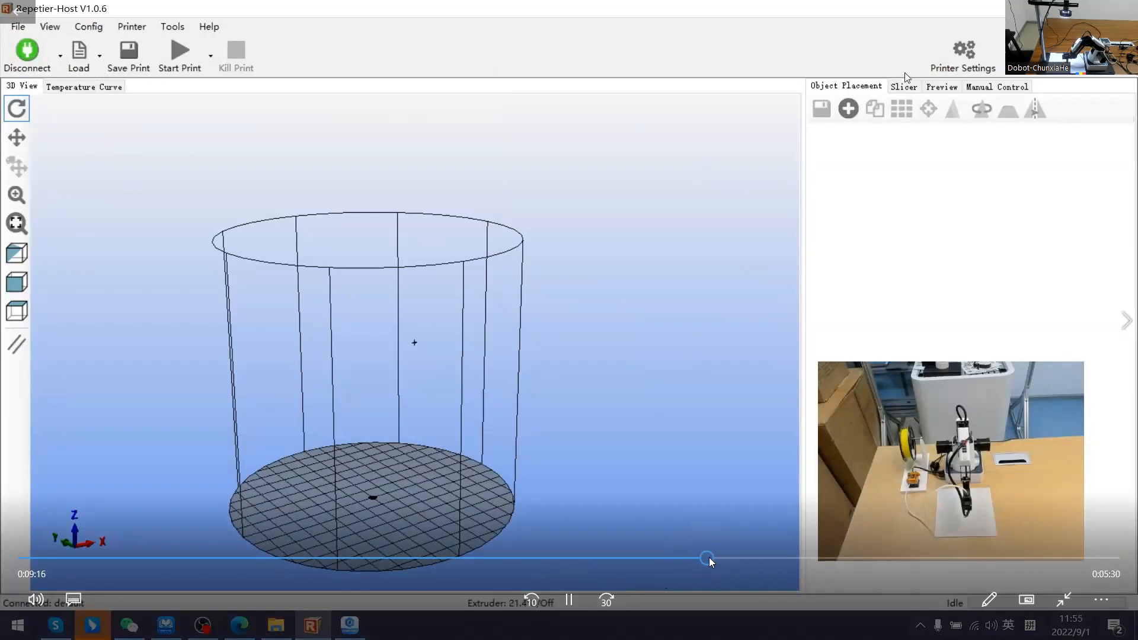
Step: Skip ahead to the manual control part of the video, pause at 10:53, and replay from the M415 G-code entry
key("Right")
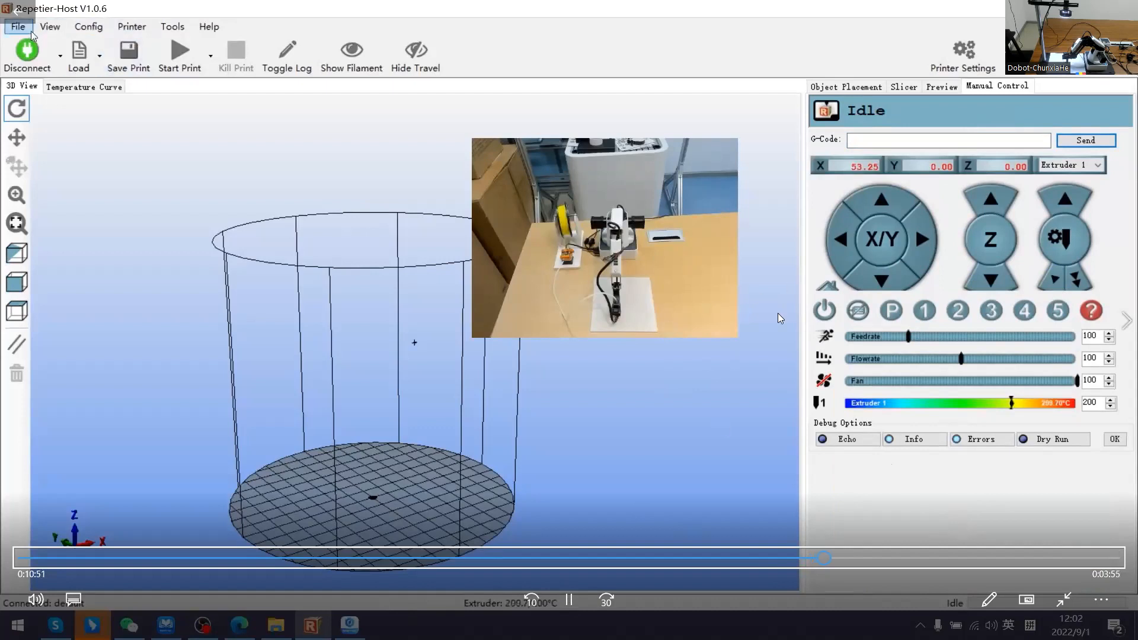
left_click(573, 601)
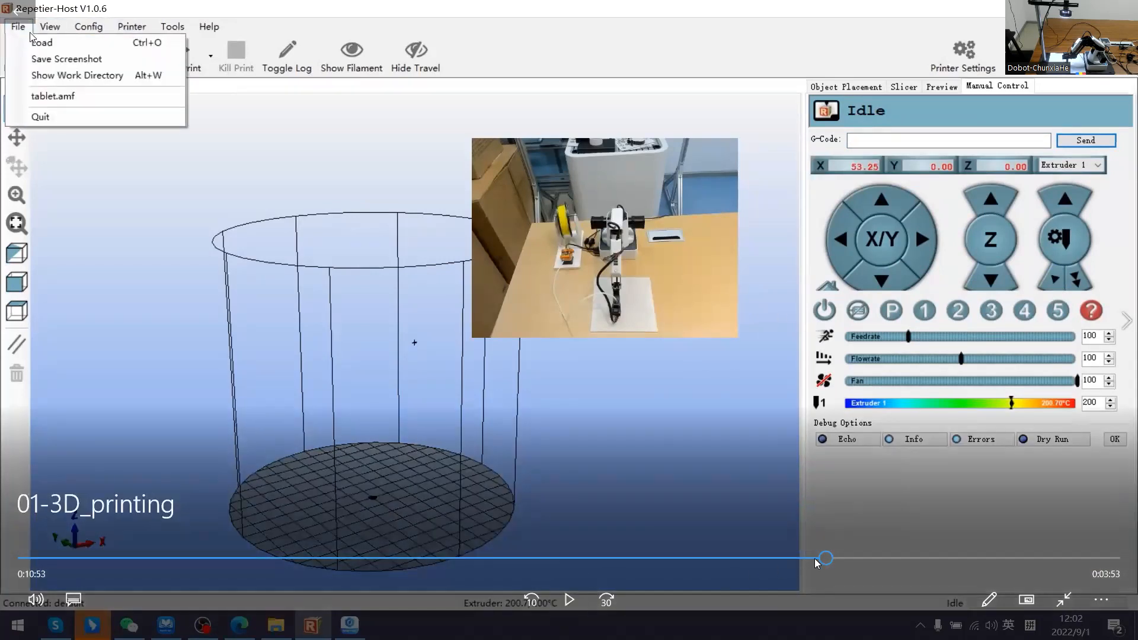
left_click(816, 558)
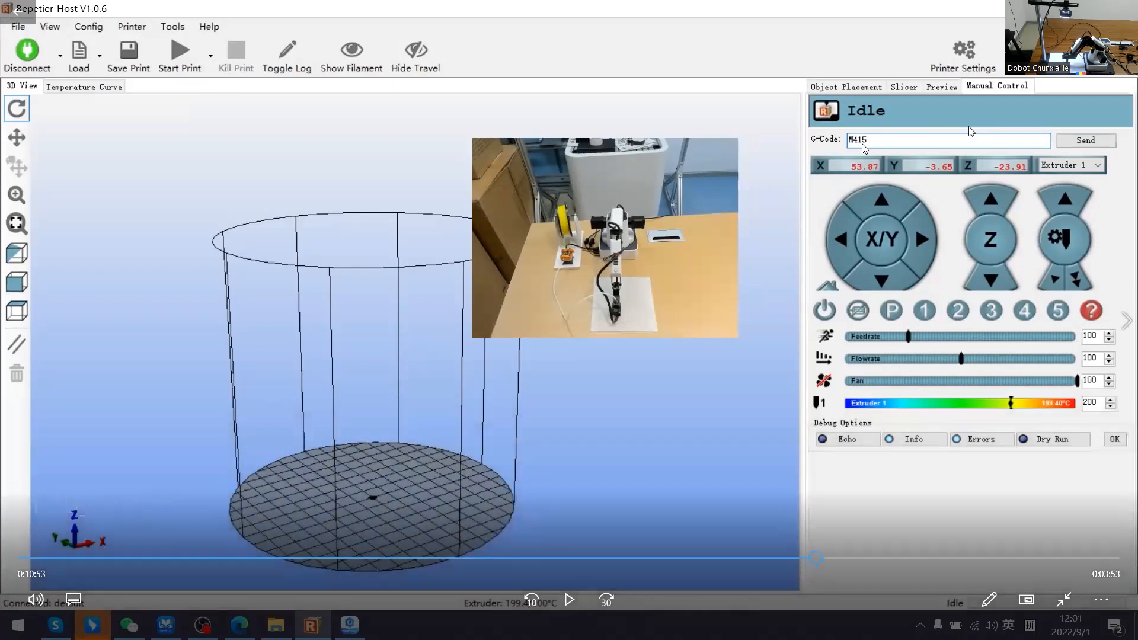
left_click(569, 600)
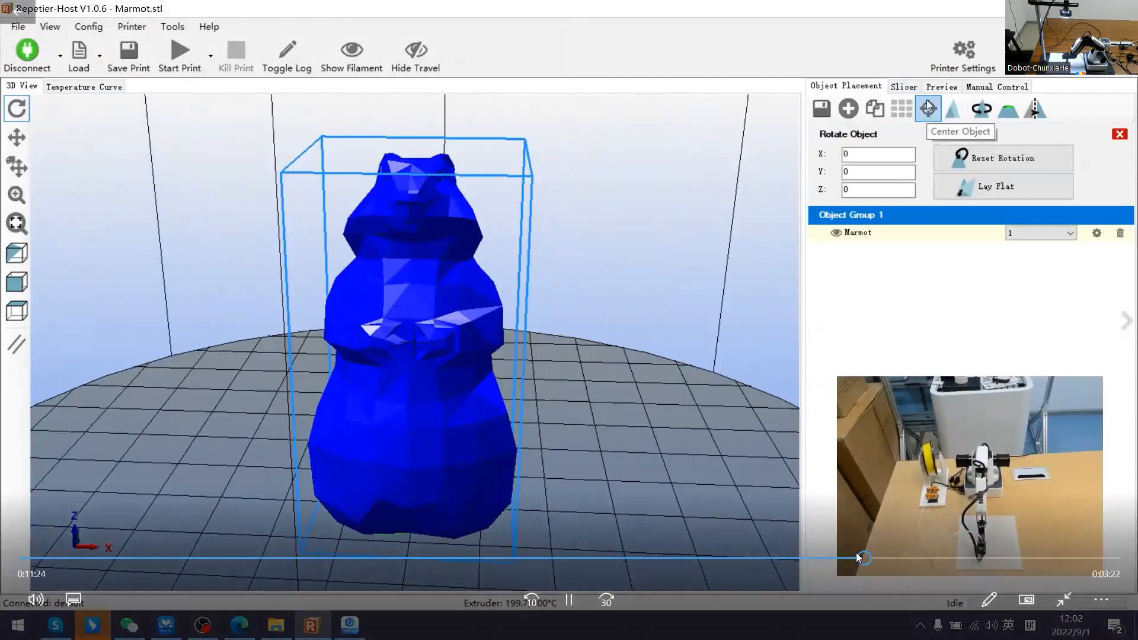
Step: Skip past the Marmot model placement to the Slic3r section and watch the configuration file being loaded, pausing where needed
key("Right")
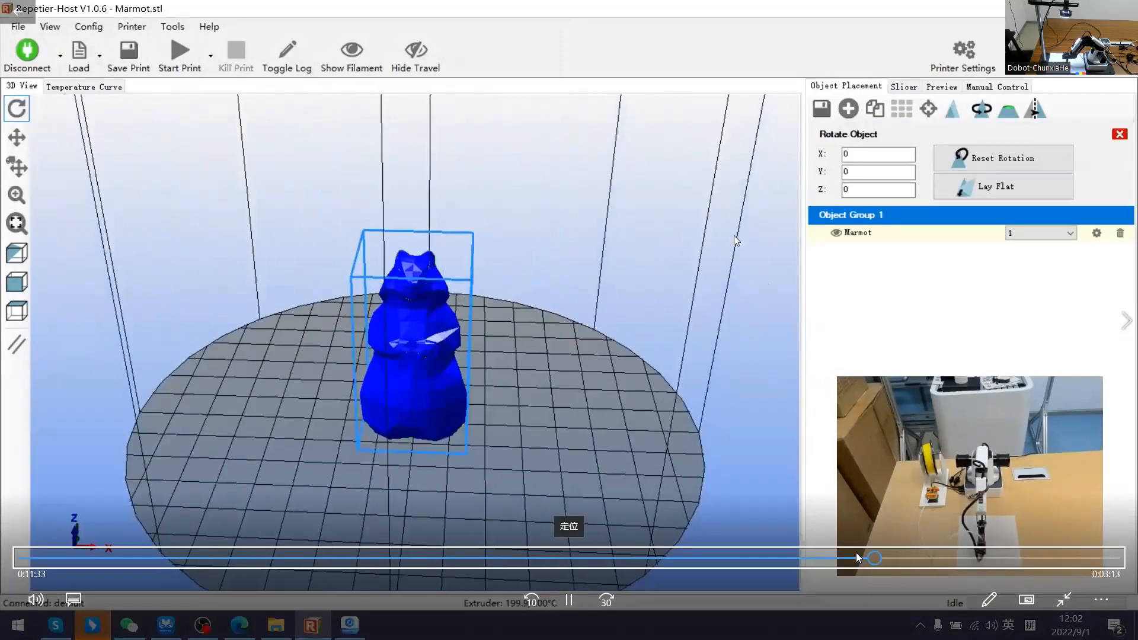
key("Right")
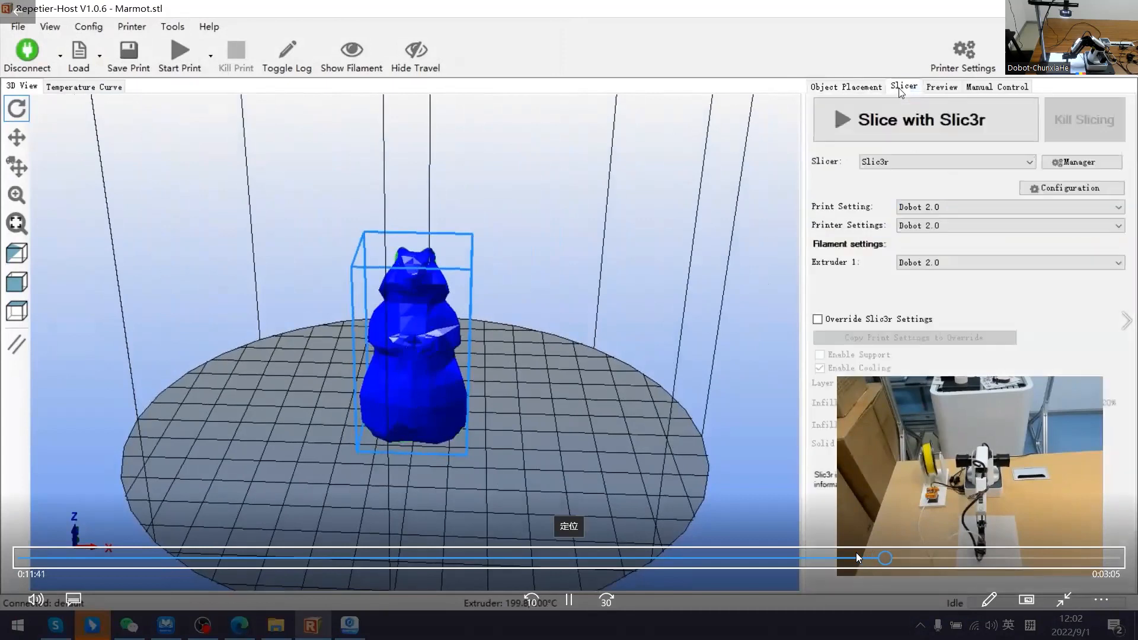
key("space")
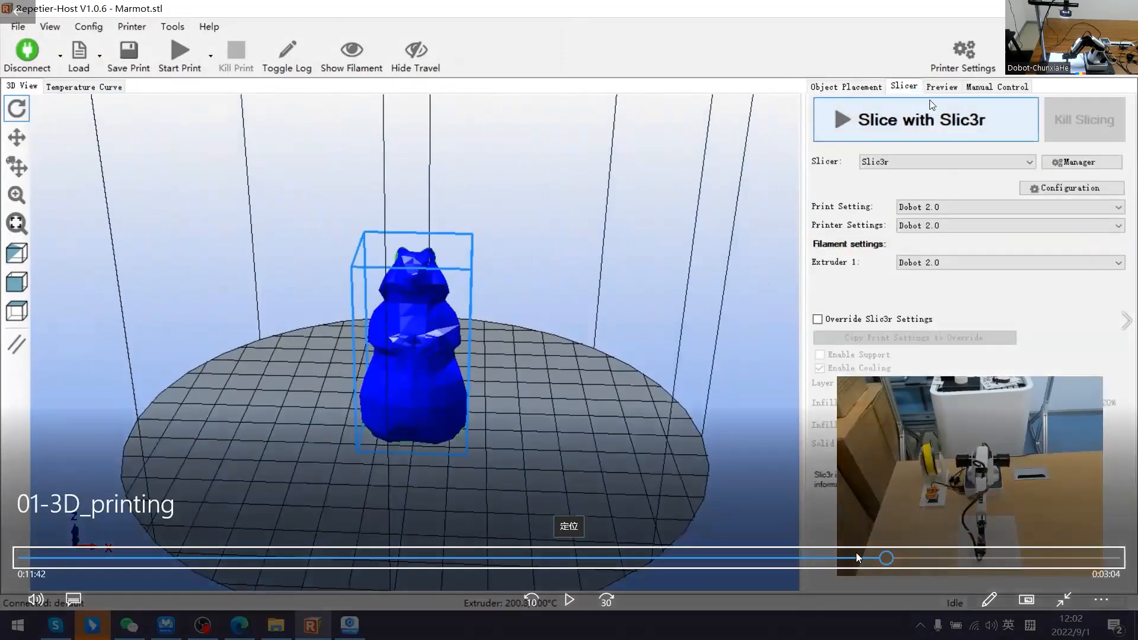
key("space")
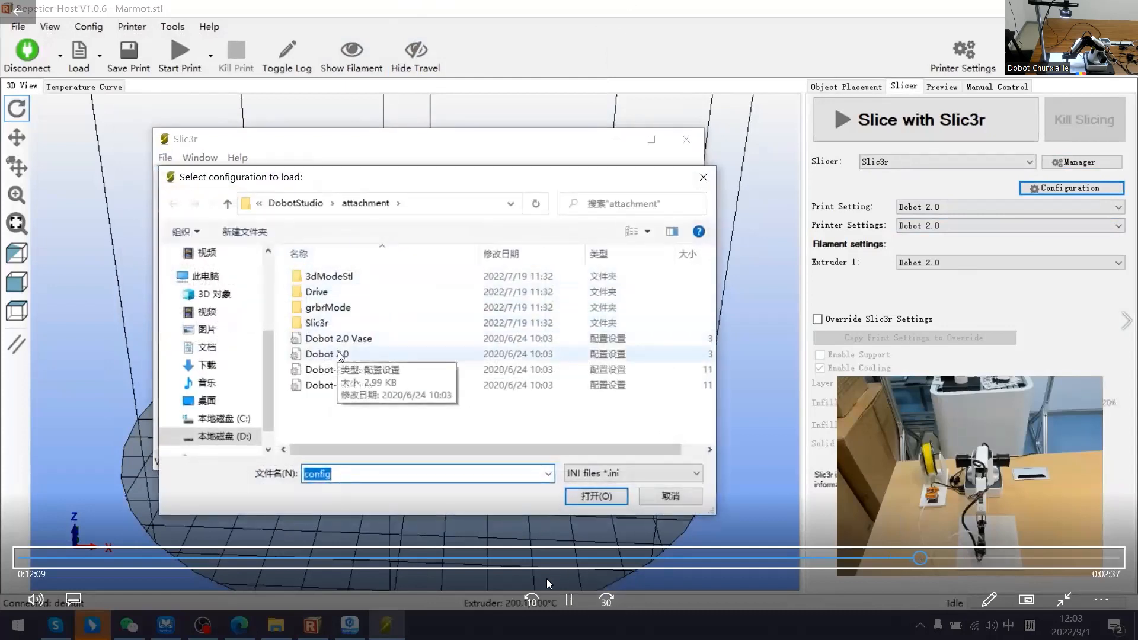
left_click(569, 600)
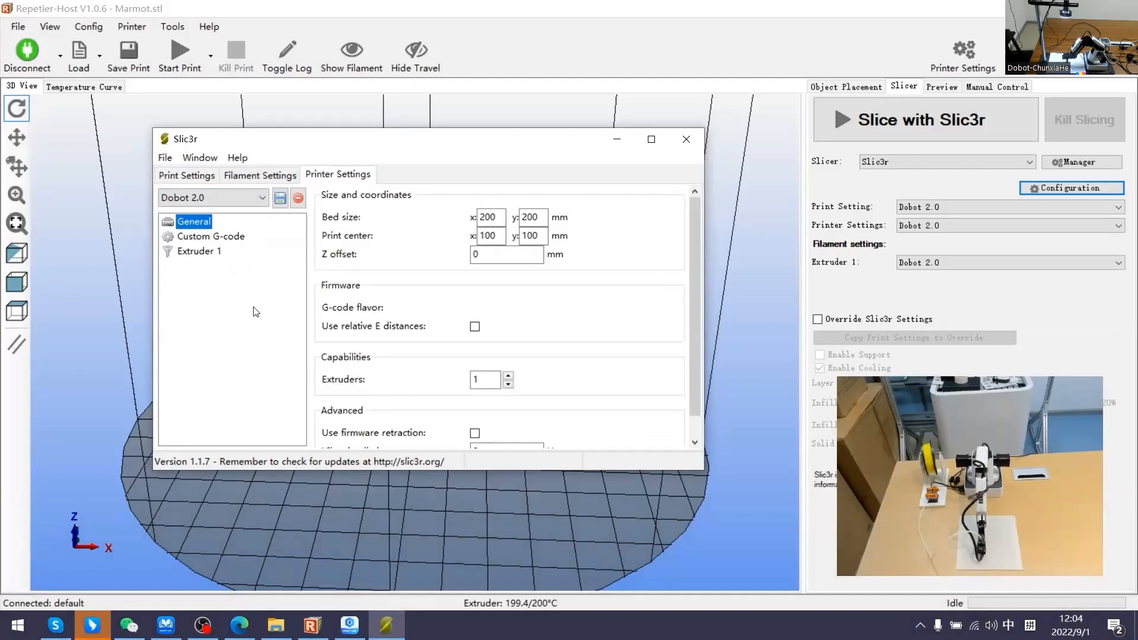
Step: Skip forward from 13:20 through the Marmot printing job to the end of the video
mouse_move(339, 231)
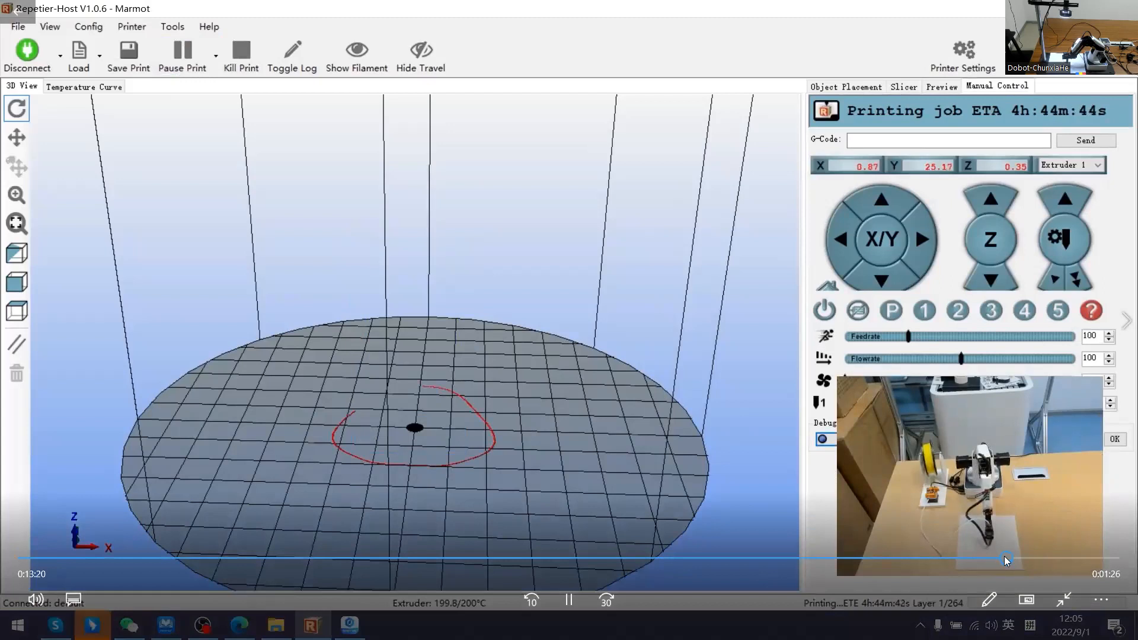
key("Right")
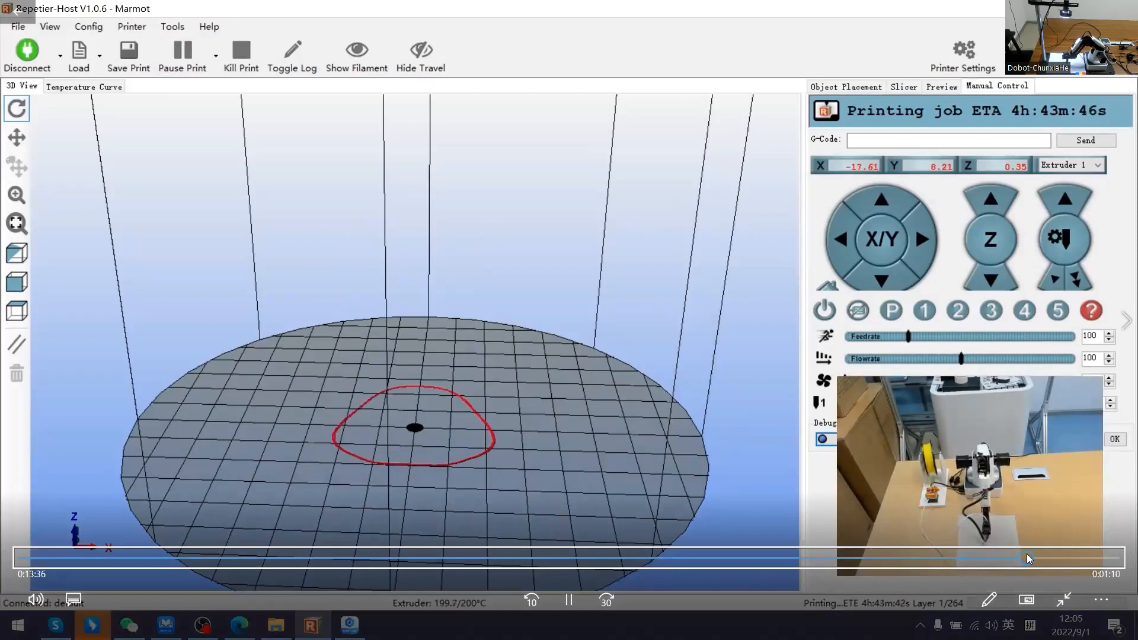
key("Right")
key("Right")
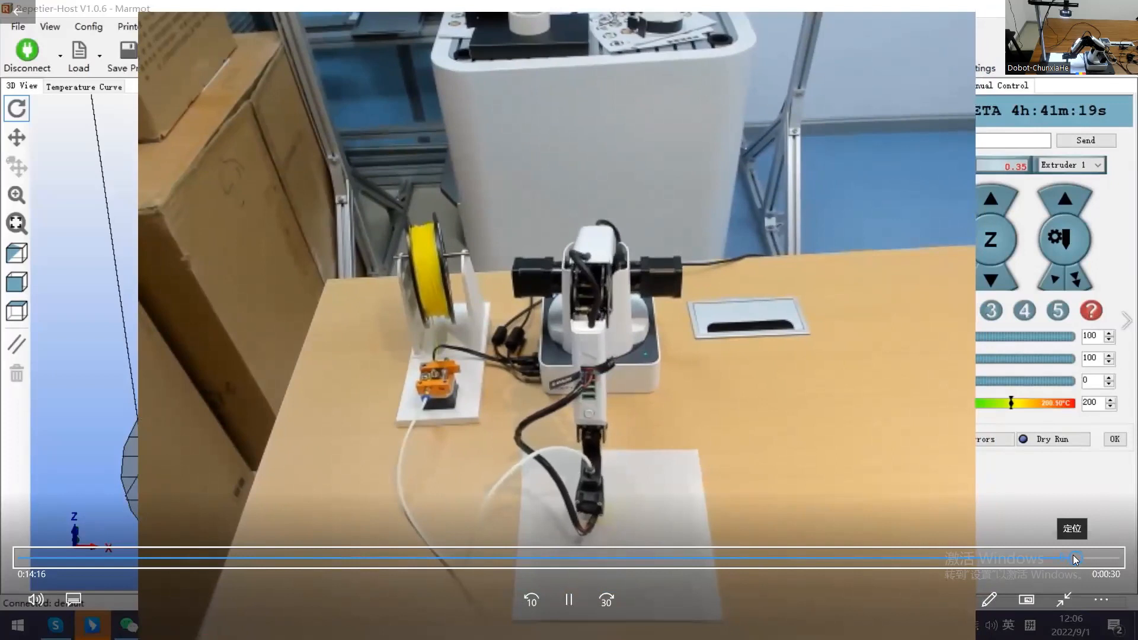
key("Right")
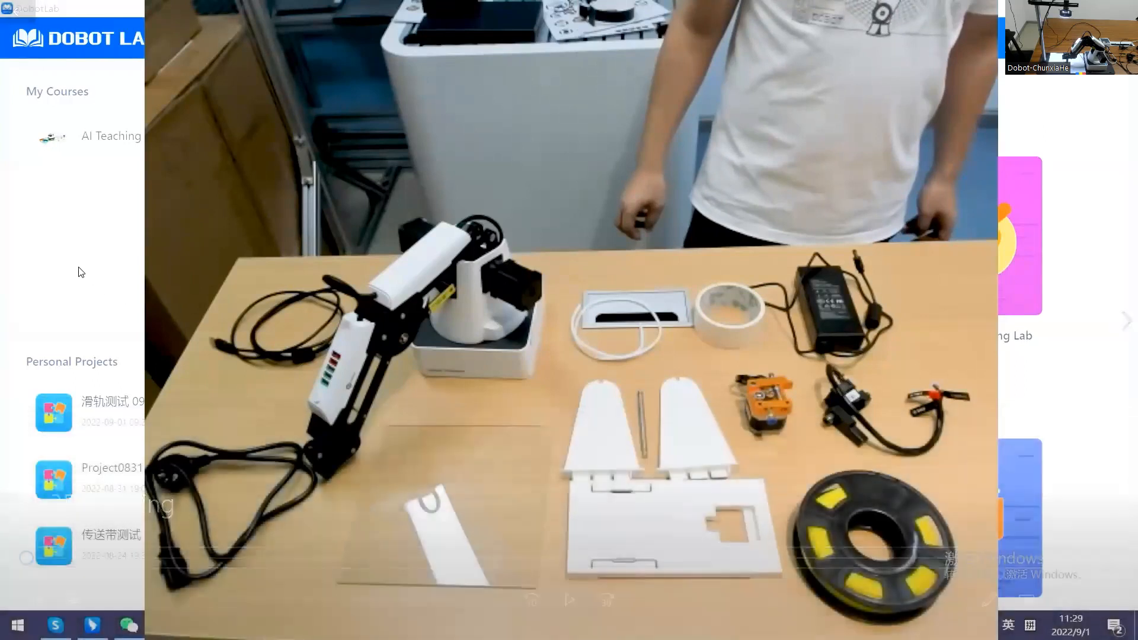
Step: Leave the video player, open Questionnaire.png from the Magician folder, and enlarge it to 90%
key("Escape")
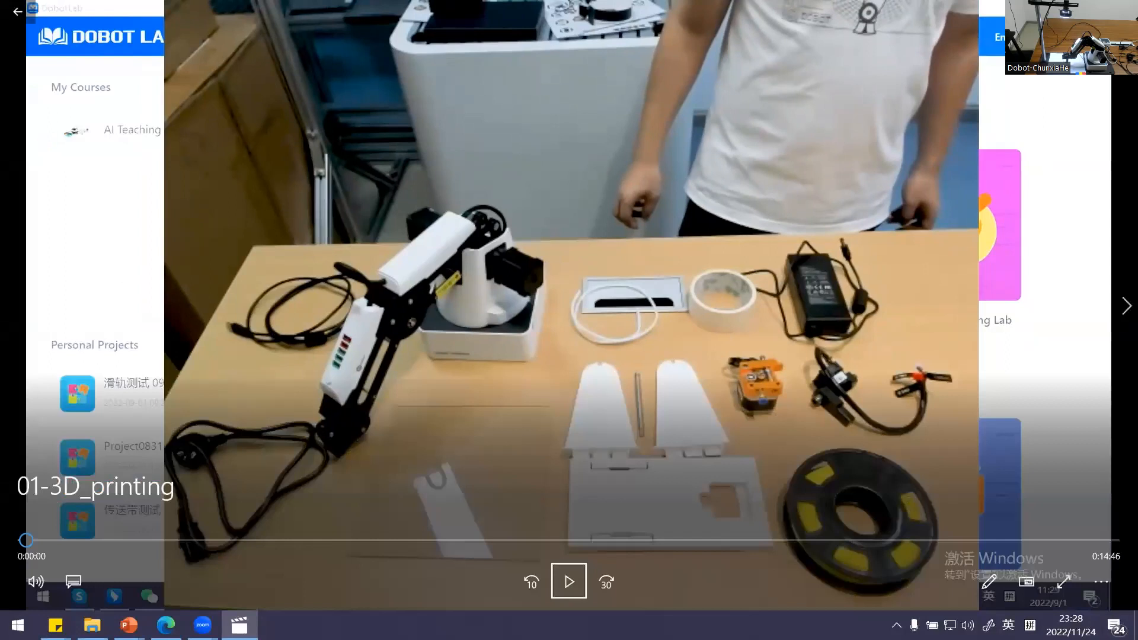
left_click(1053, 11)
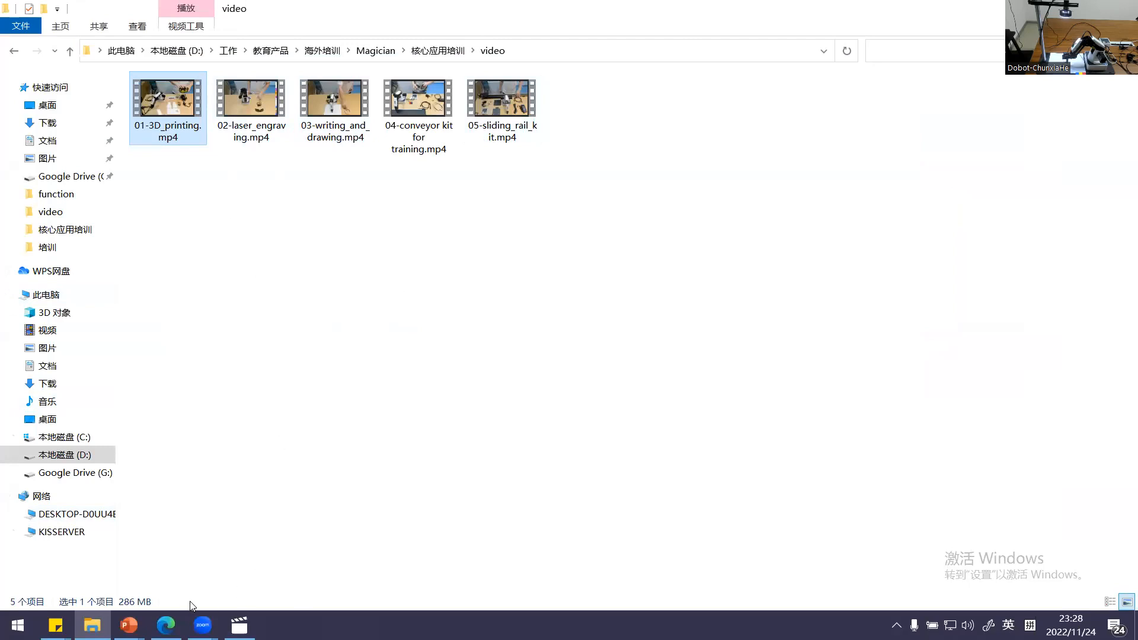
left_click(415, 53)
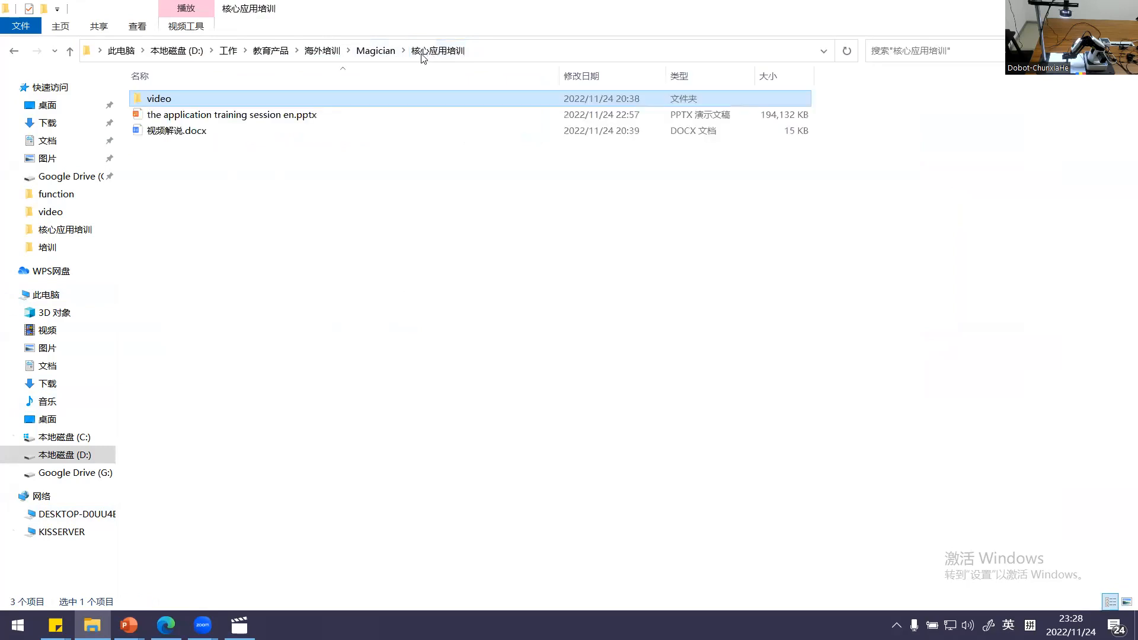
left_click(386, 52)
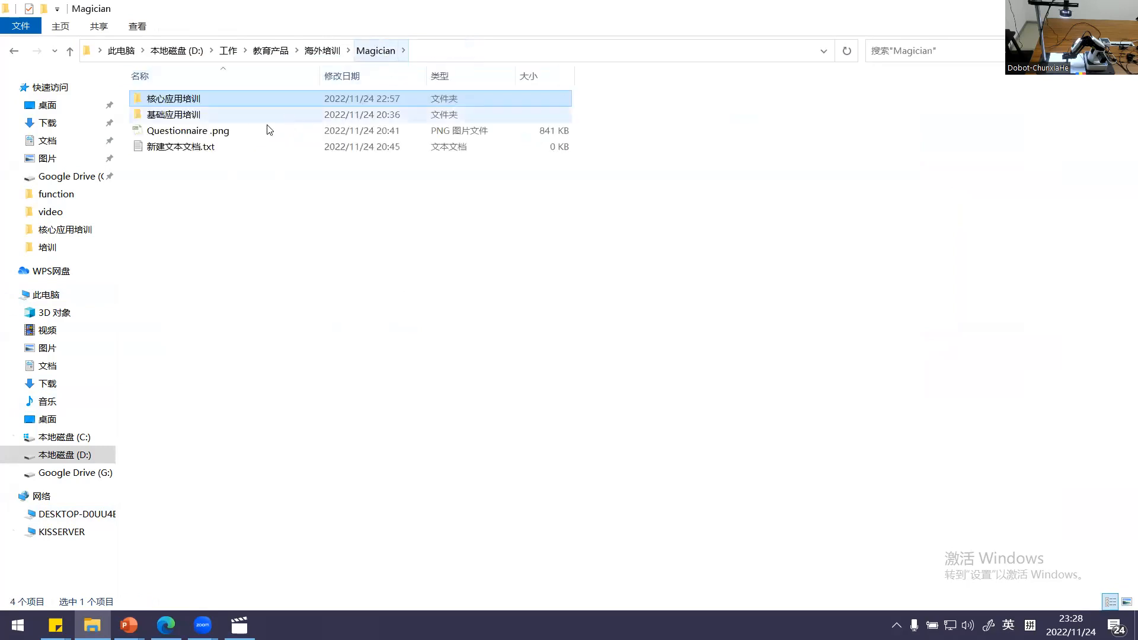
double_click(226, 132)
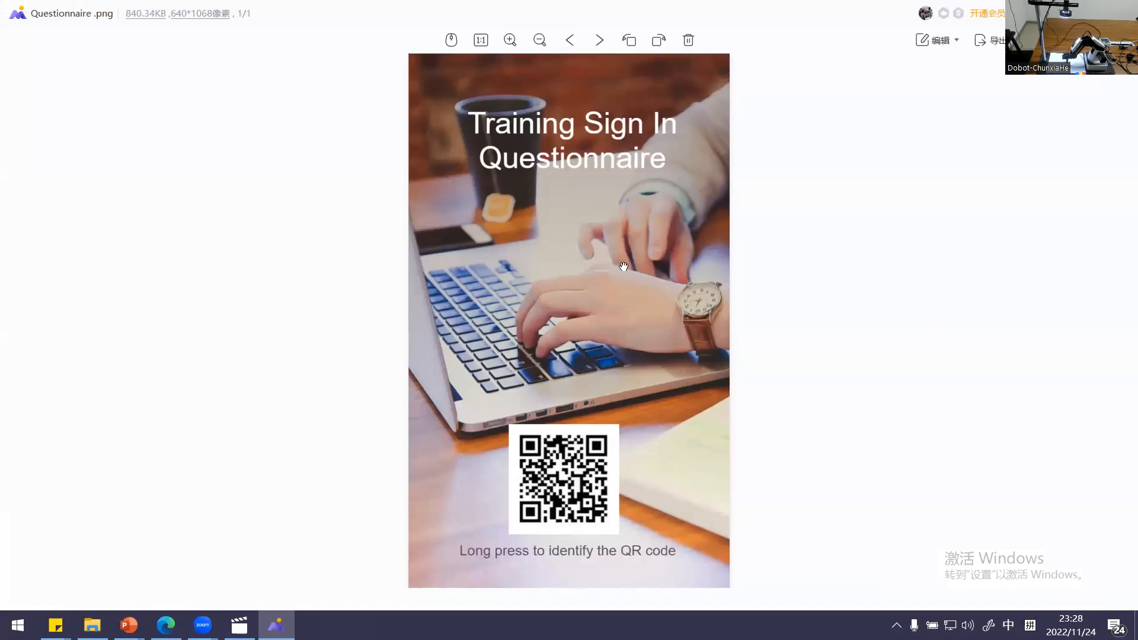
left_click(510, 40)
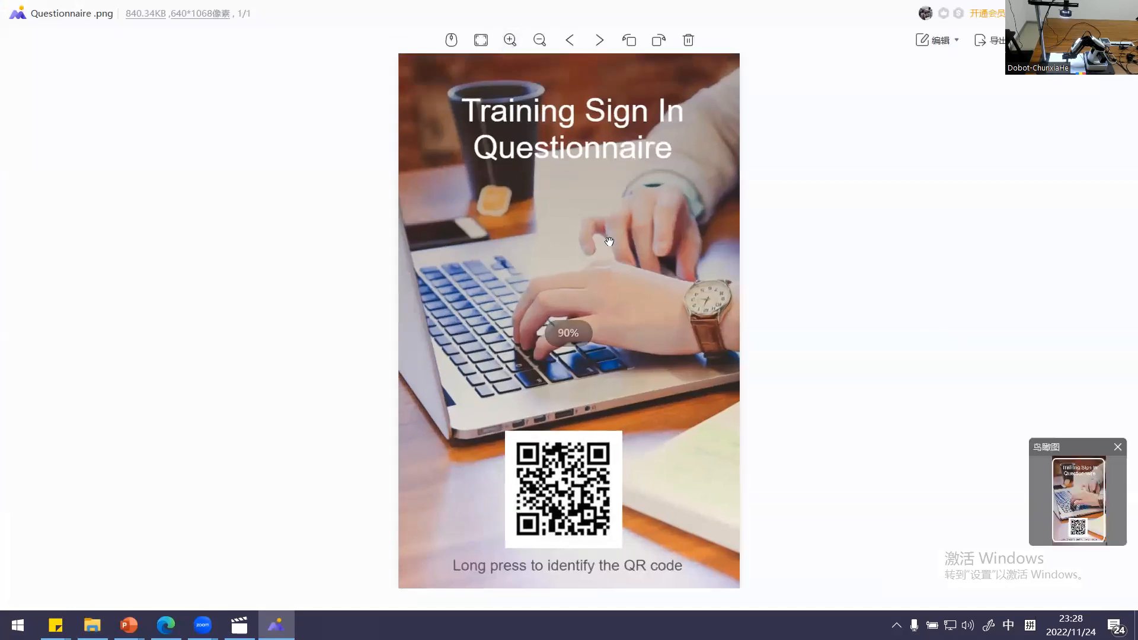
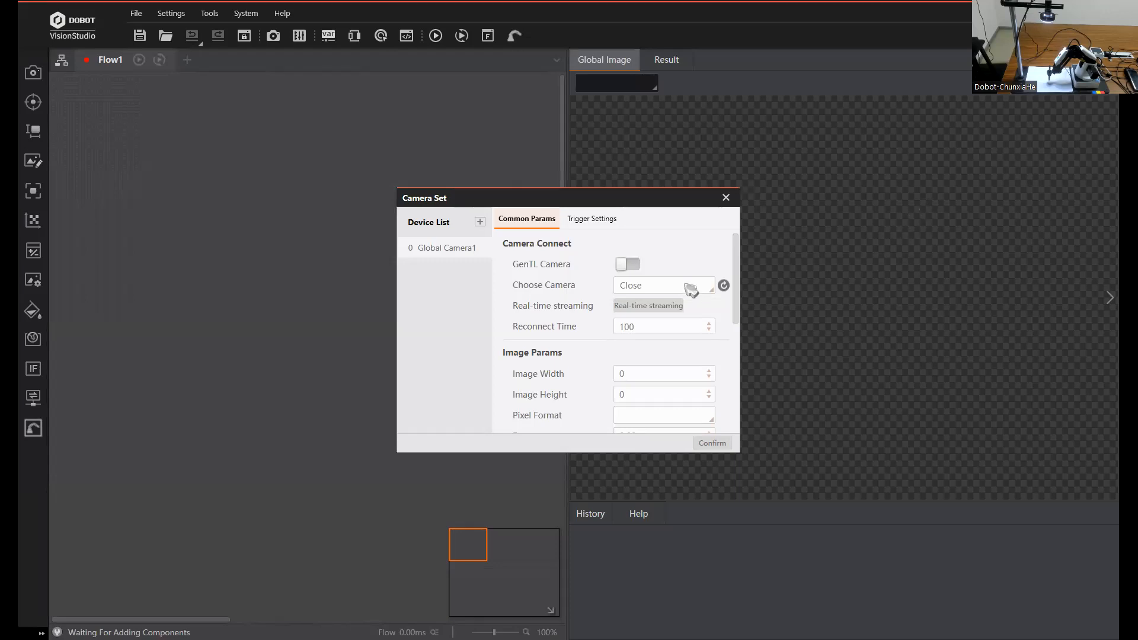
Step: Choose the U3V MV-CE050-30UC camera as the device for Global Camera1
left_click(690, 288)
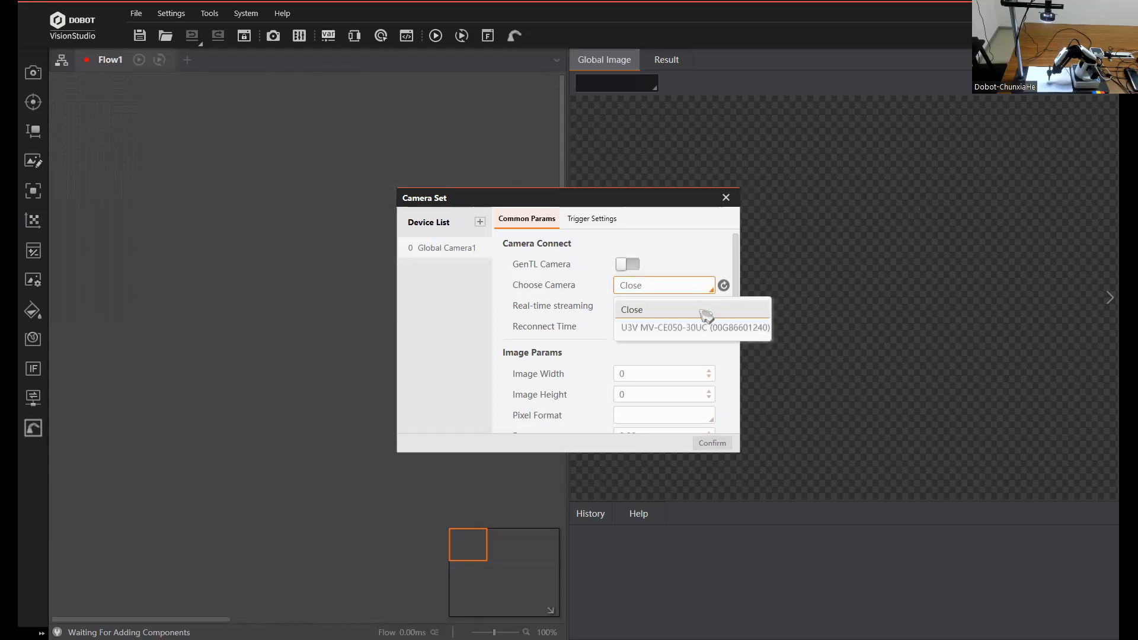
left_click(273, 36)
left_click(674, 289)
left_click(687, 329)
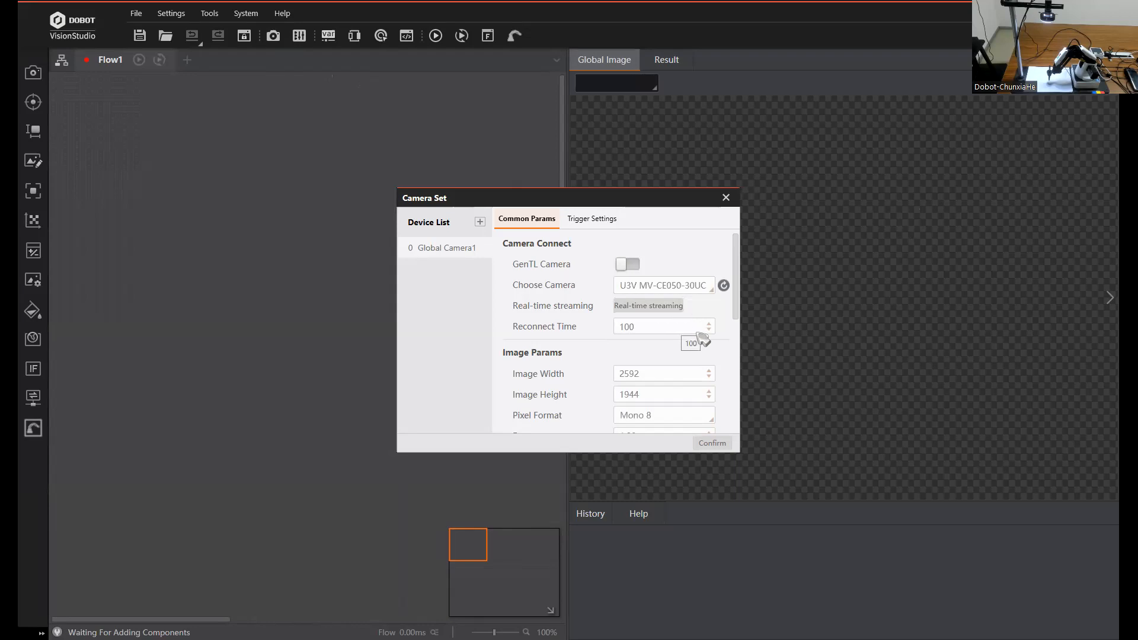
Step: Select Mono 8 as the pixel format in the camera's image parameters
scroll(702, 341, "down", 1)
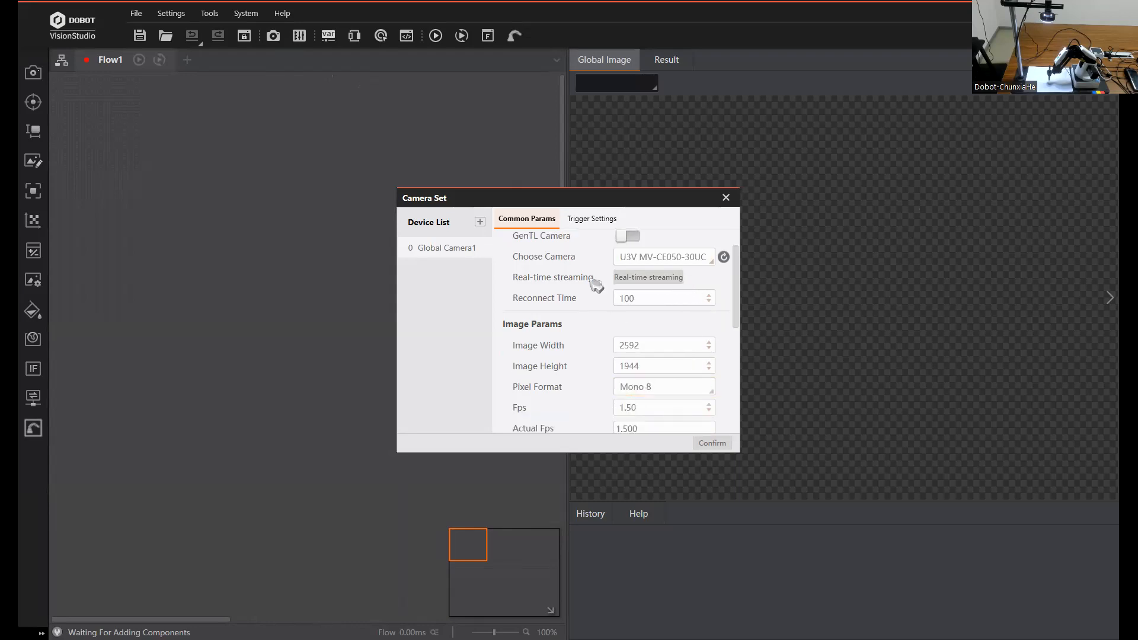
left_click(671, 387)
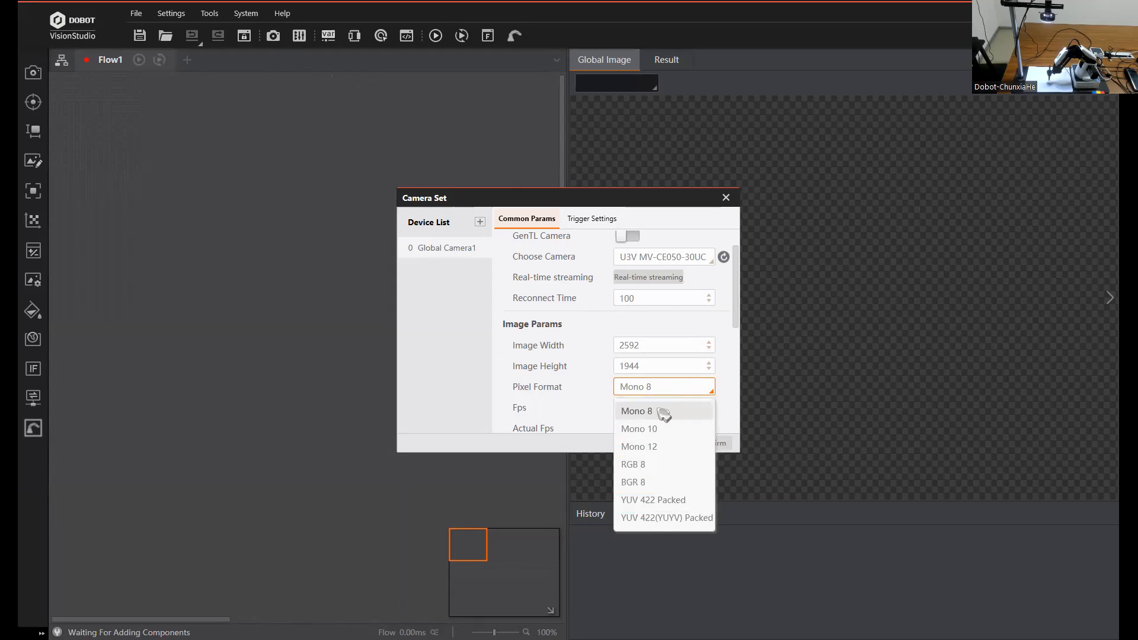
left_click(661, 412)
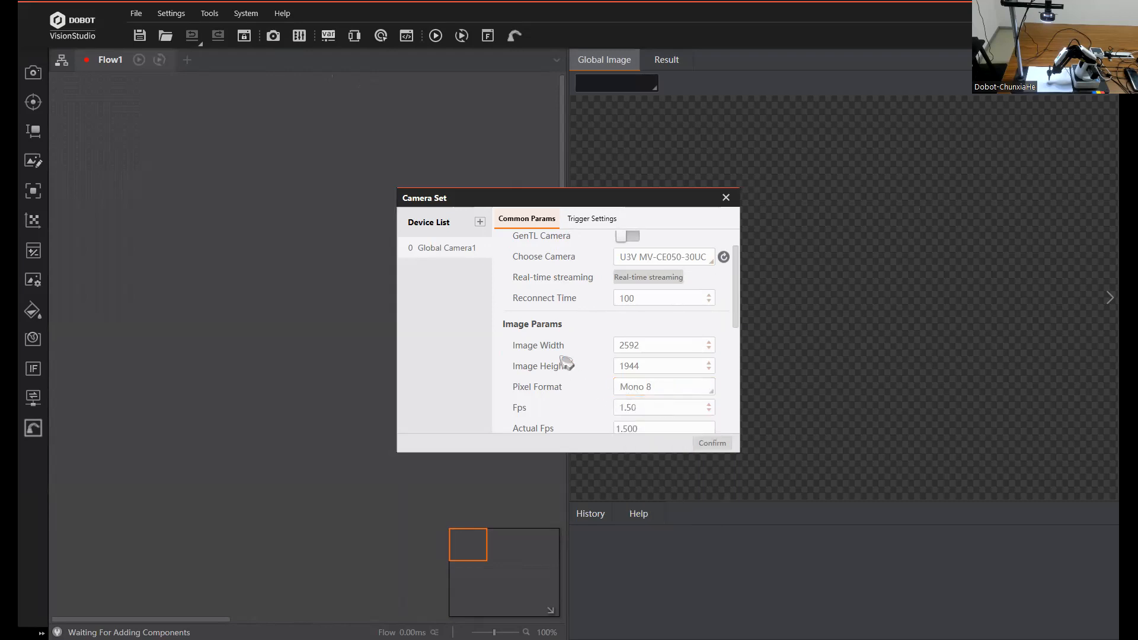
Step: Select SOFTWARE as the trigger source for Global Camera1 and confirm the camera settings
left_click(584, 229)
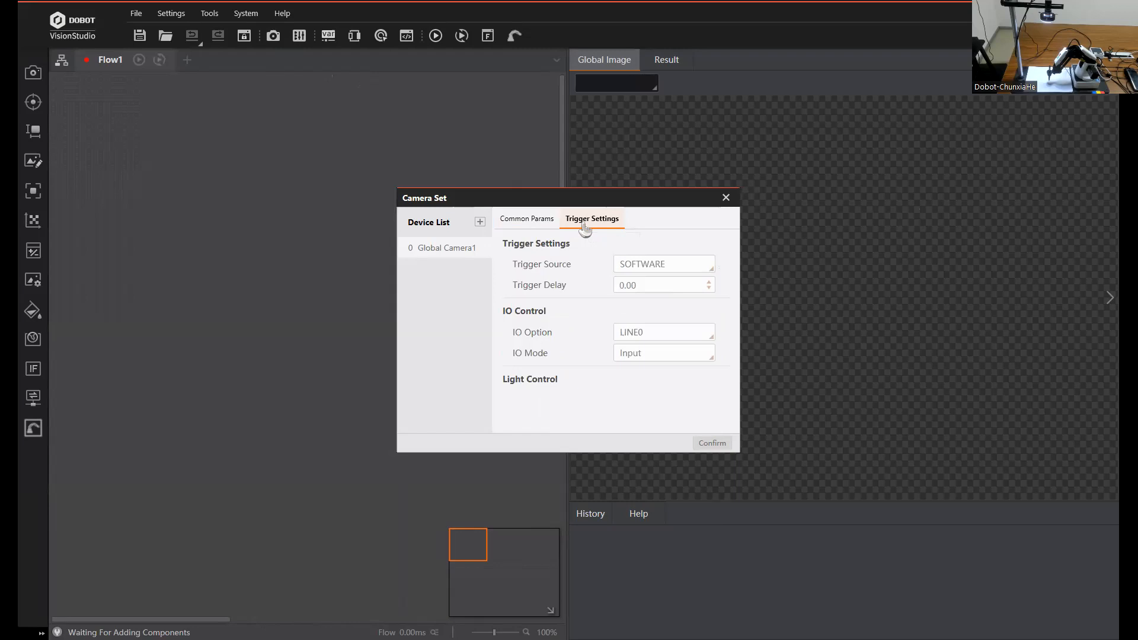
left_click(655, 264)
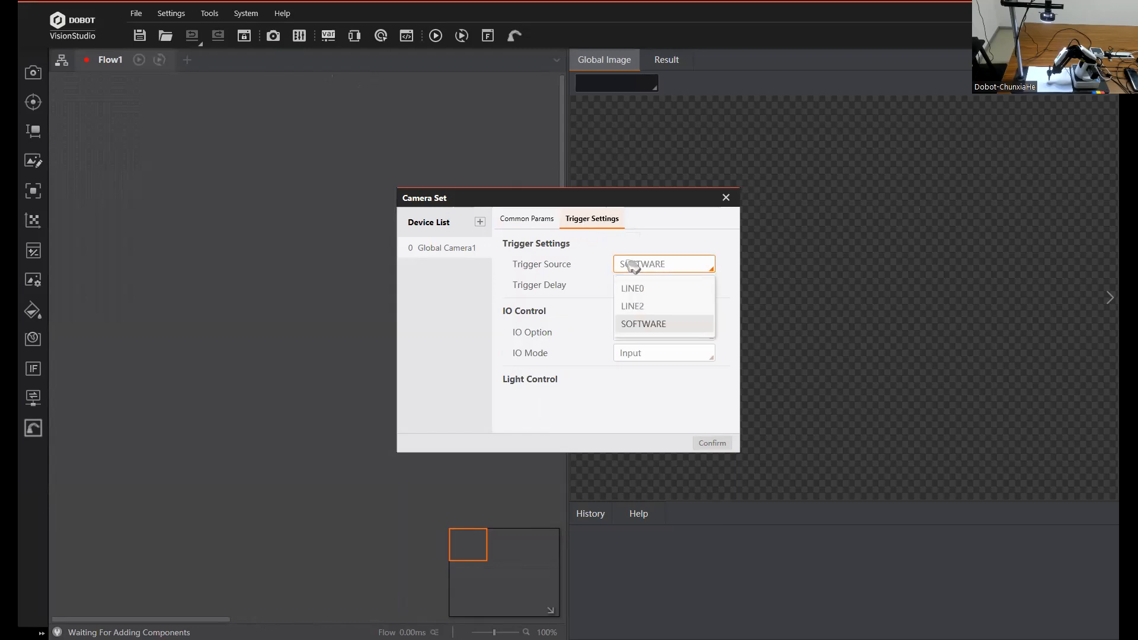
left_click(650, 325)
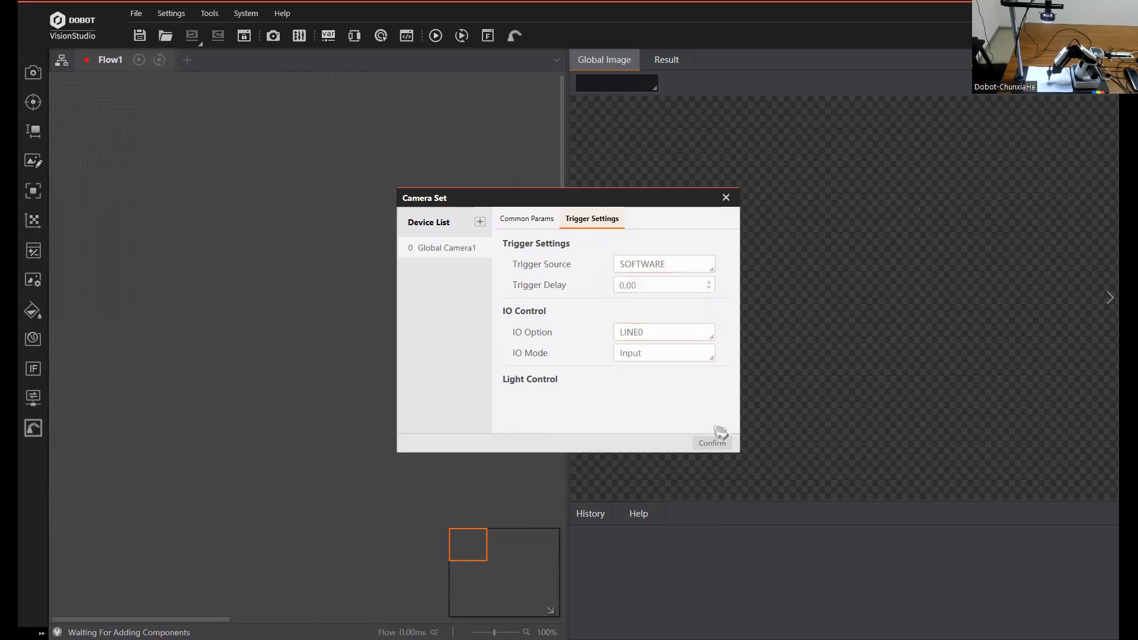
left_click(711, 443)
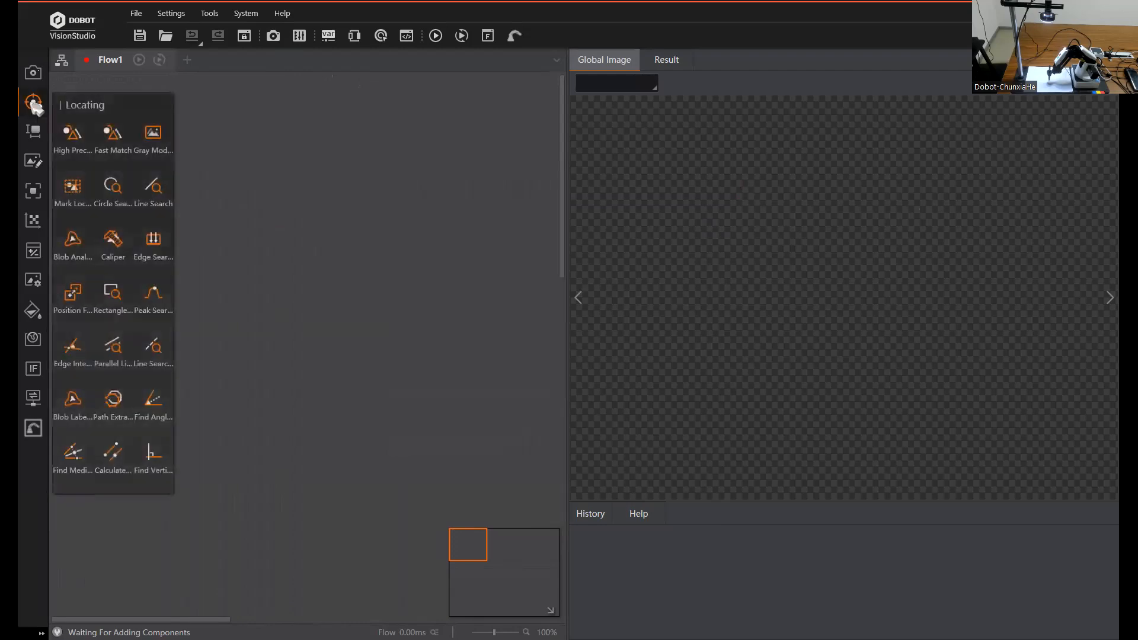
Step: Add an Image Source module to Flow1, set its source to Camera and relate it to 0 Global Camera1
mouse_move(33, 73)
left_click_drag(69, 104, 224, 151)
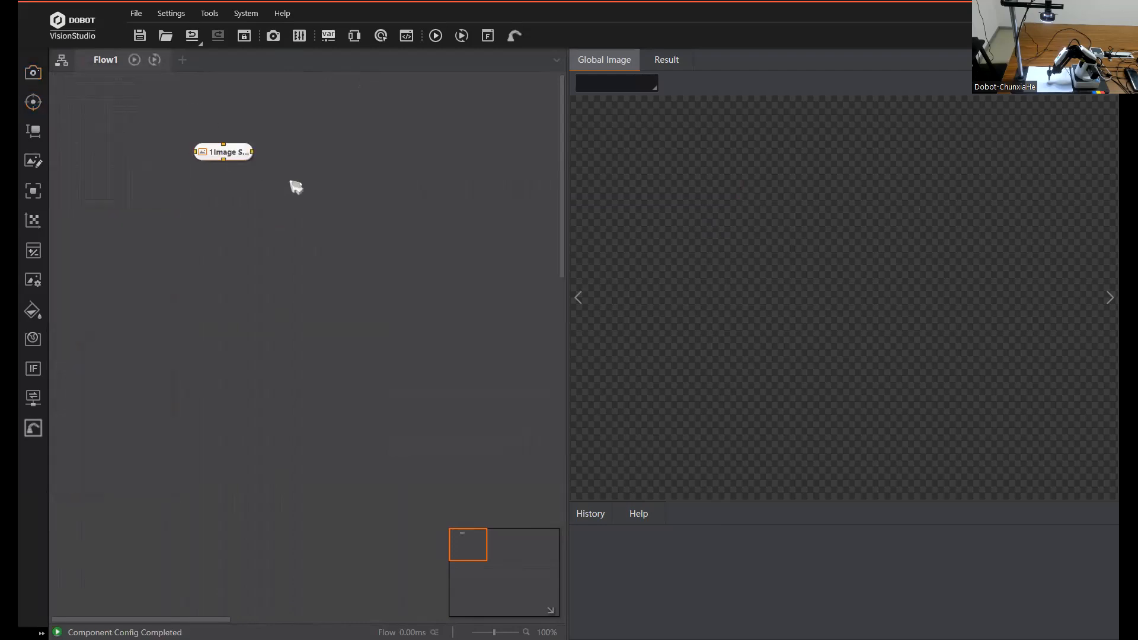
double_click(248, 153)
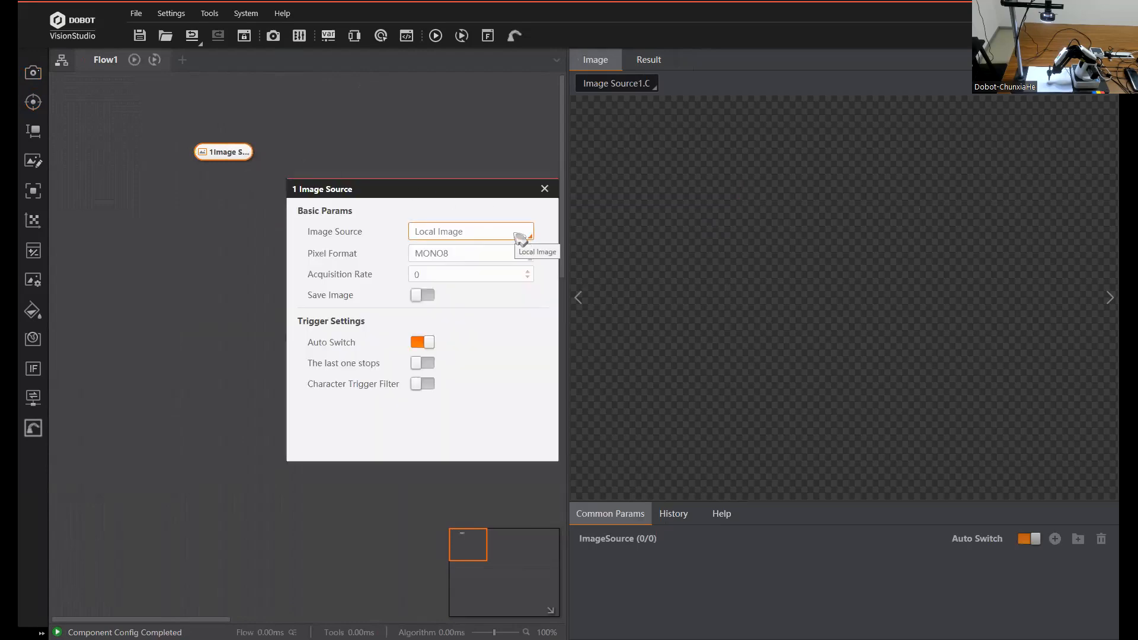
left_click(520, 237)
left_click(485, 275)
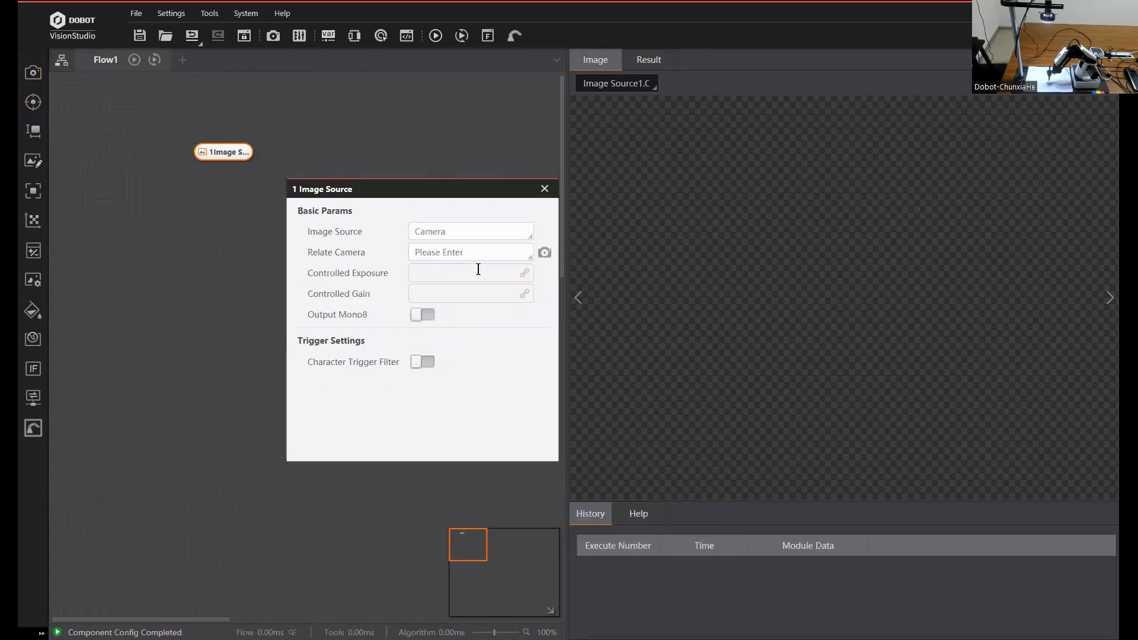
left_click(498, 252)
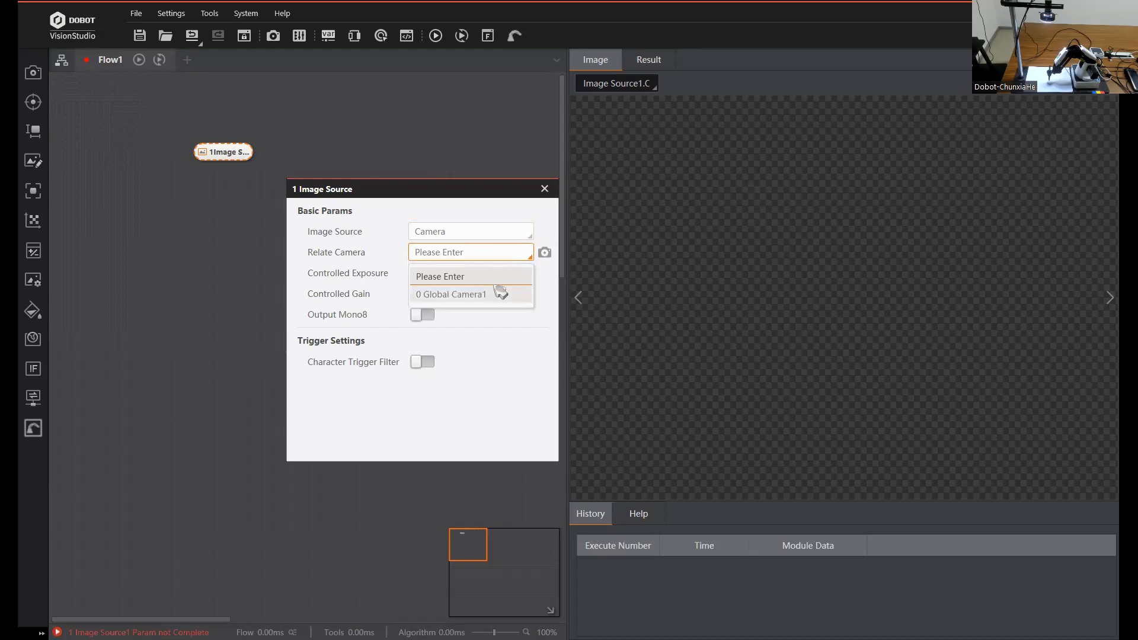
left_click(499, 295)
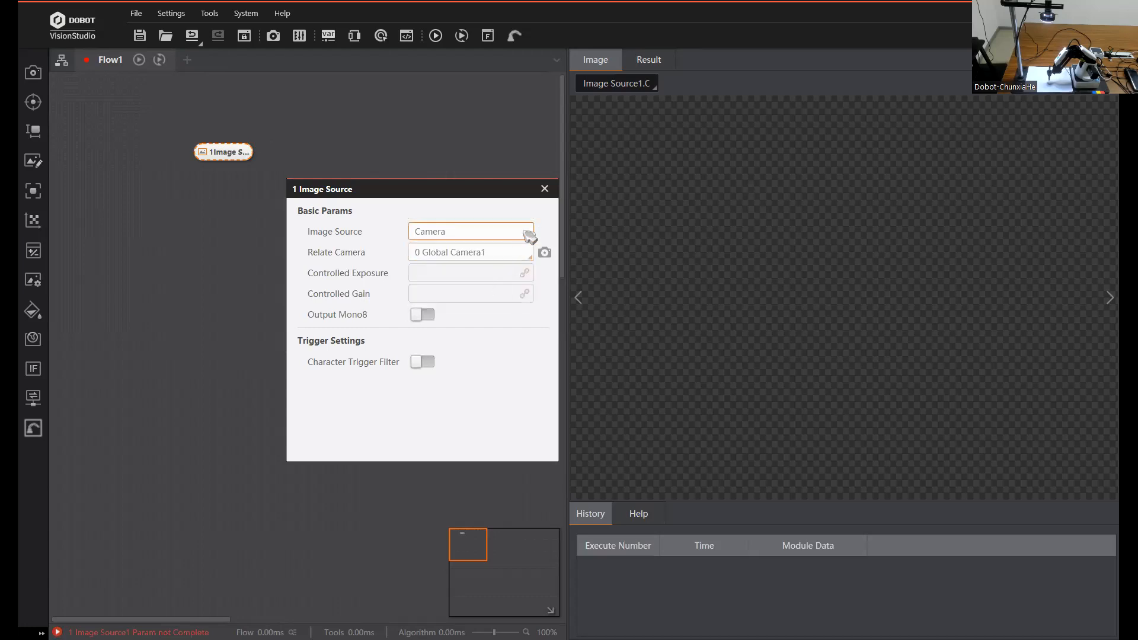
left_click(544, 189)
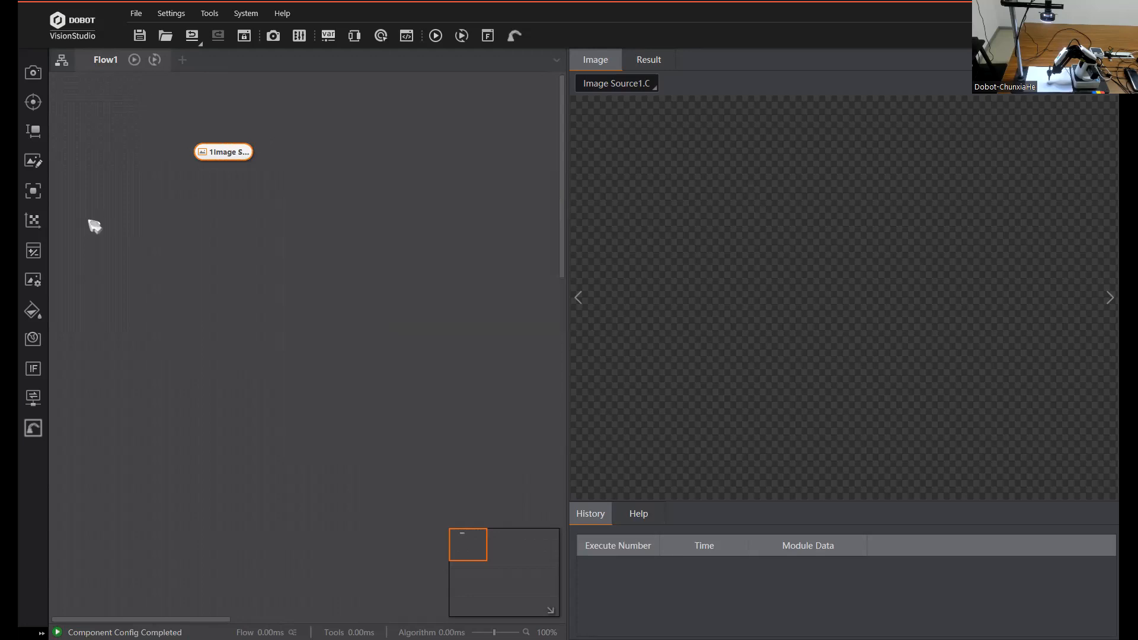
Step: Add a CalibBoard Calib module below the Image Source and connect the Image Source to it
mouse_move(33, 220)
left_click_drag(113, 252, 222, 225)
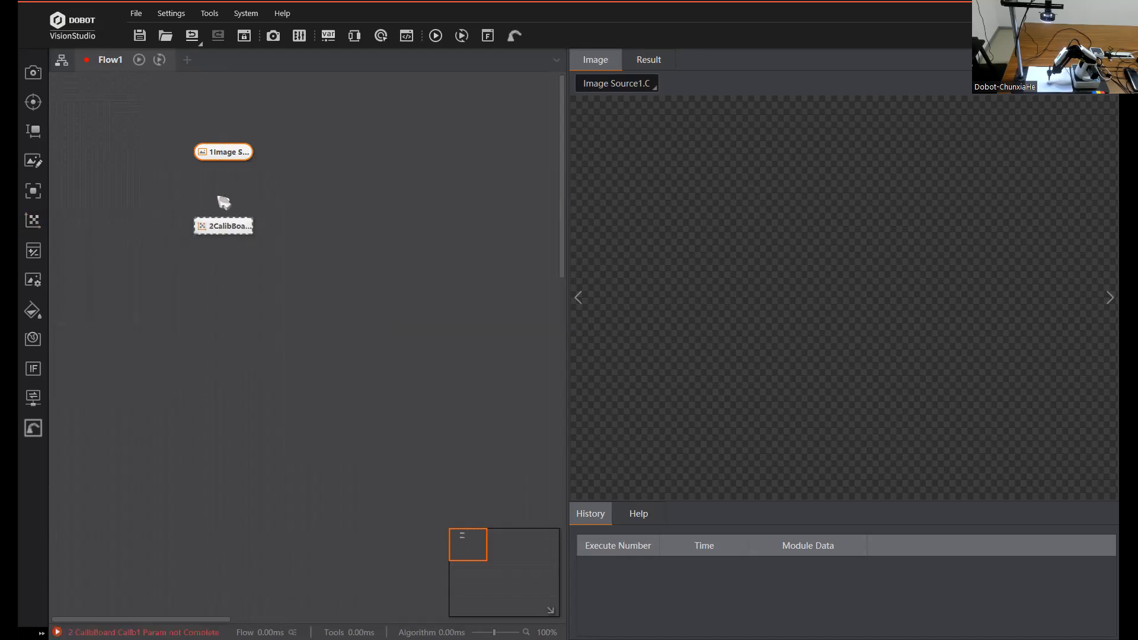
left_click_drag(222, 163, 225, 218)
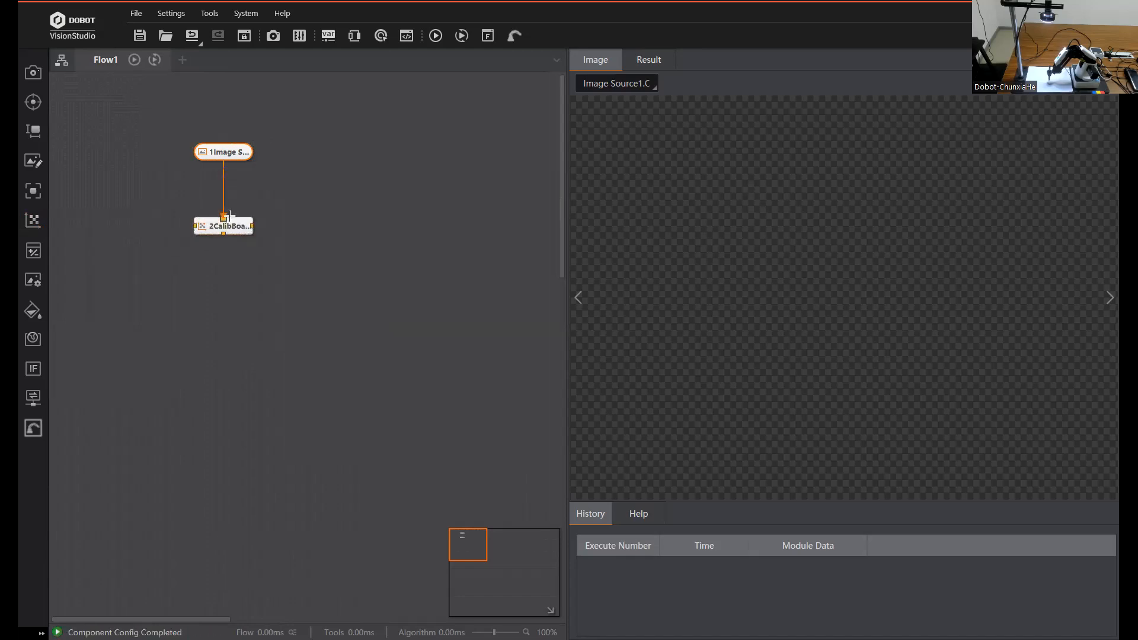
Step: Review the run parameters and basic parameters of the CalibBoard Calib module
left_click(242, 231)
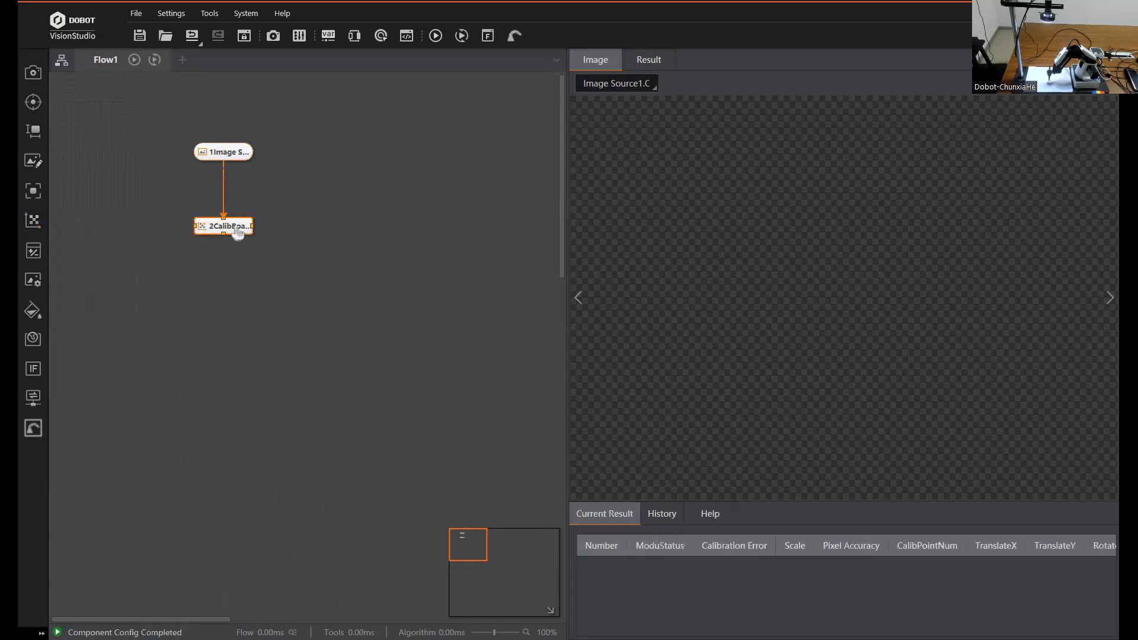
double_click(242, 231)
left_click(394, 234)
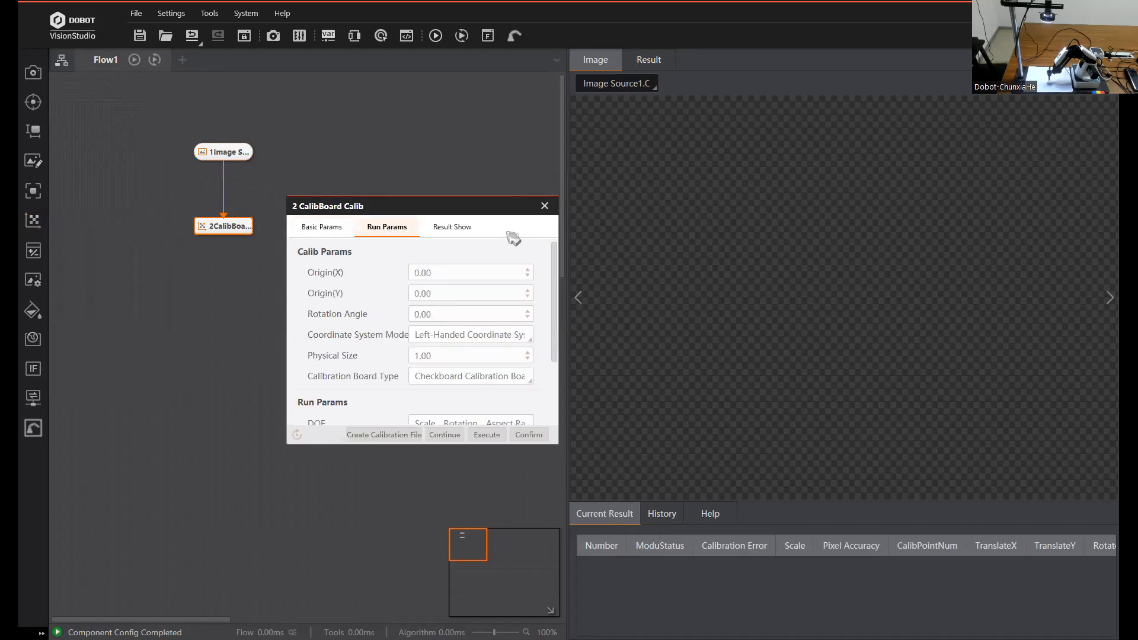
left_click(354, 229)
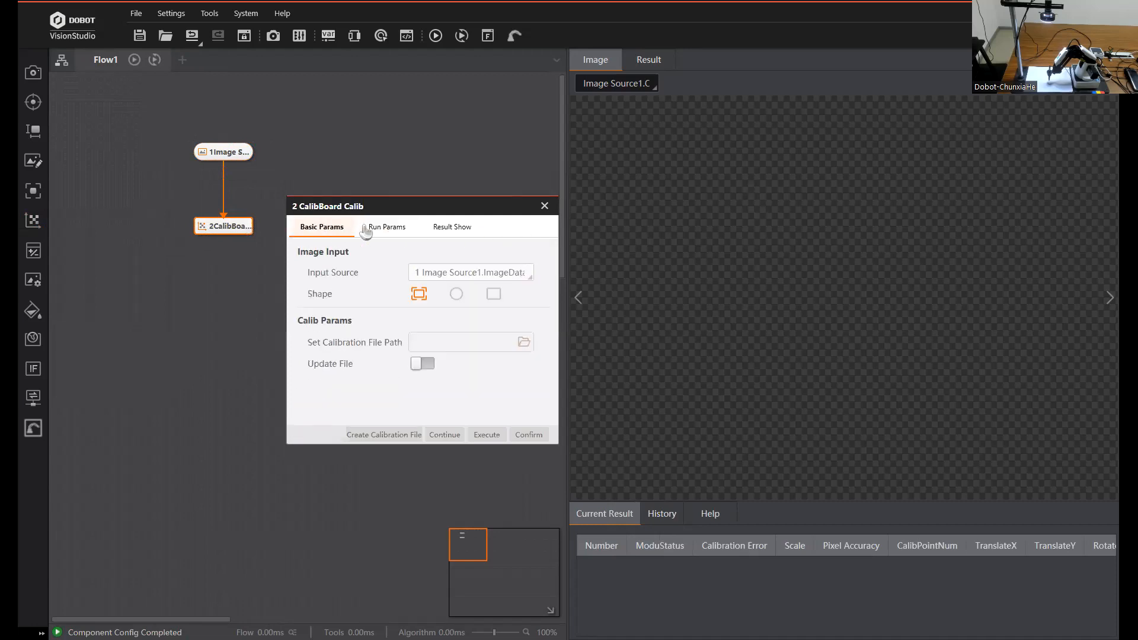
left_click(545, 208)
Step: Add an N-point Calibration module connected below CalibBoard Calib and review its basic and result display parameters
mouse_move(37, 224)
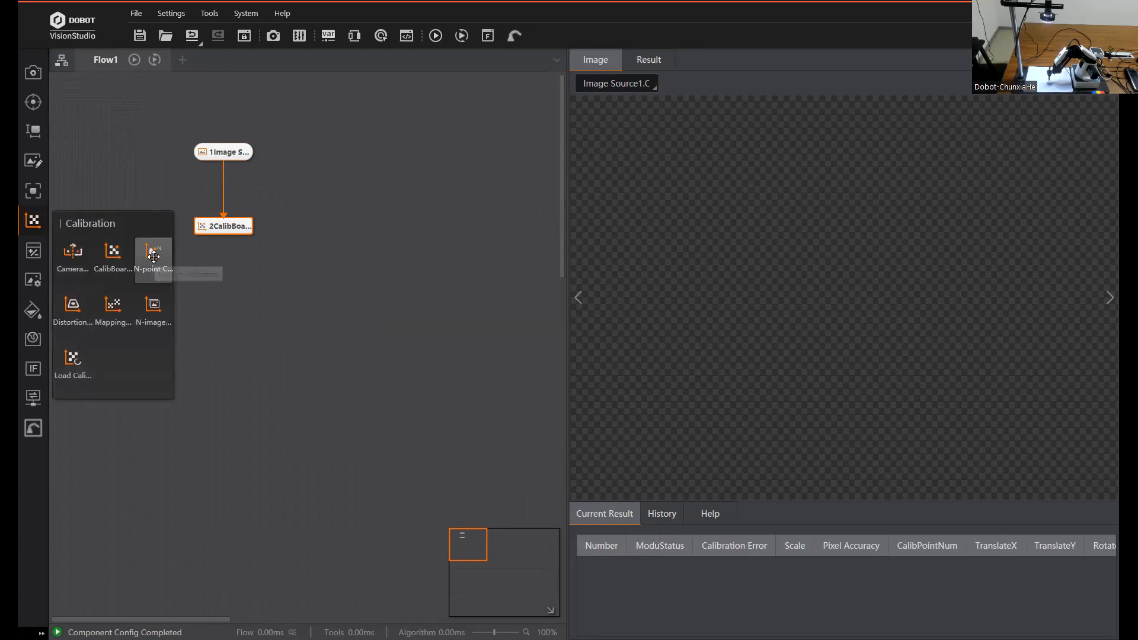
left_click_drag(154, 256, 225, 310)
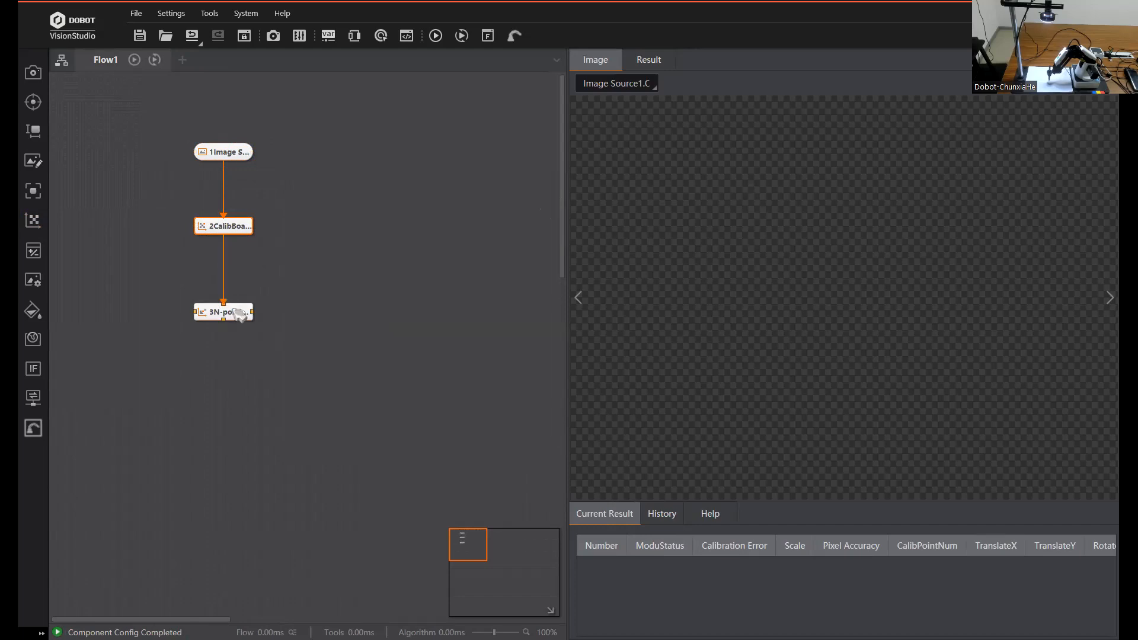
left_click(237, 315)
double_click(238, 315)
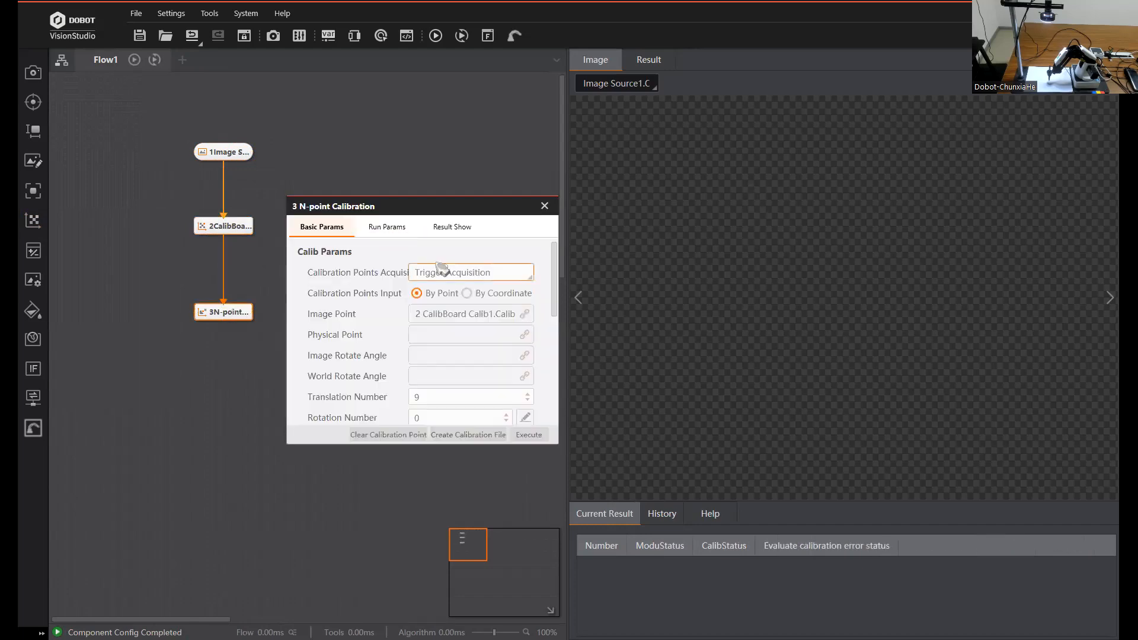
scroll(504, 318, "down", 3)
scroll(508, 300, "up", 3)
left_click(452, 226)
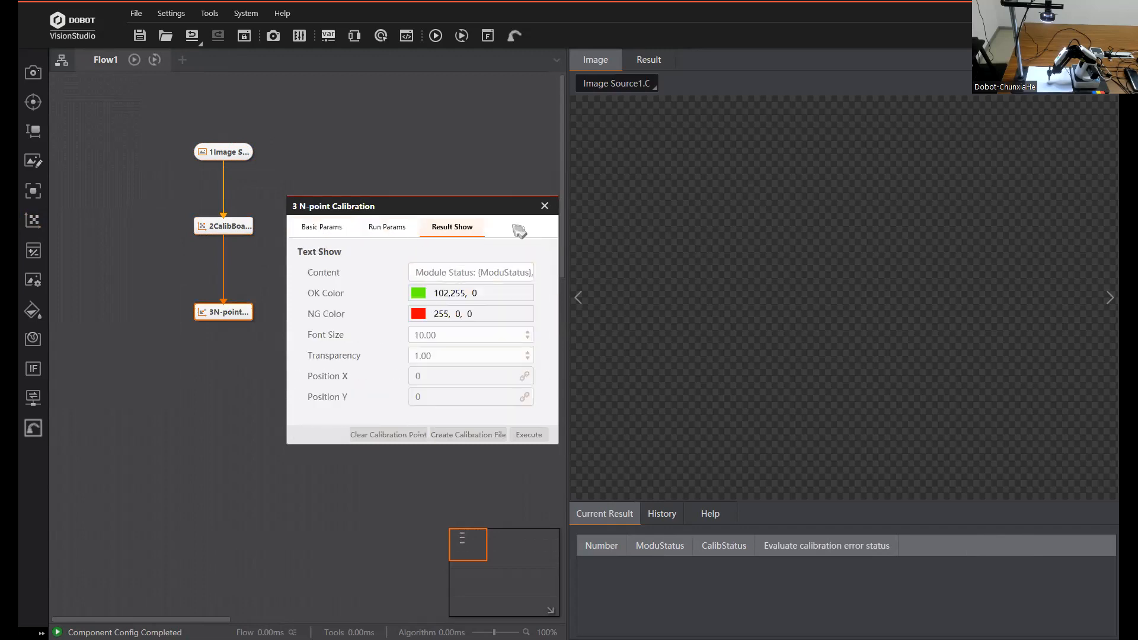
left_click(544, 206)
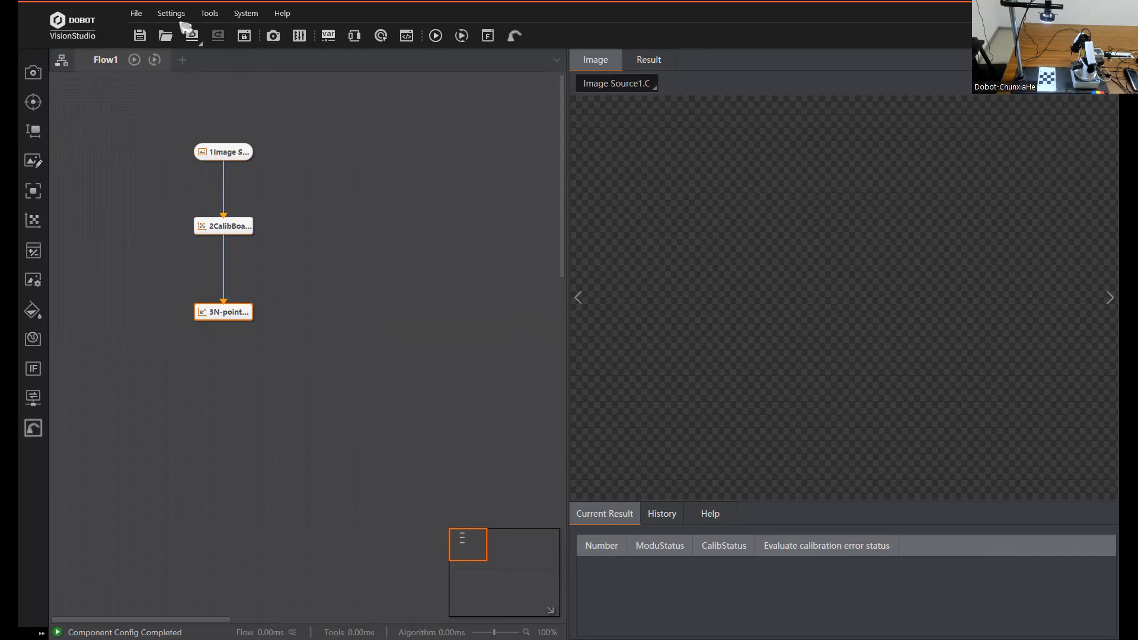
Step: Run Flow1 once and inspect the output of the CalibBoard Calib and N-point Calibration modules
left_click(514, 37)
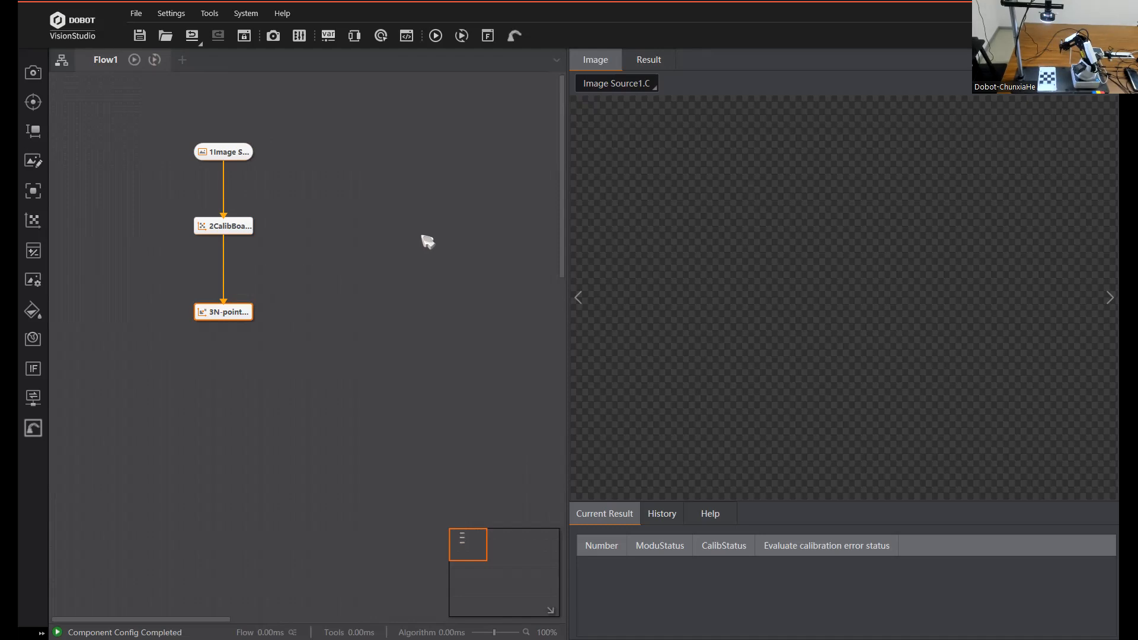
left_click(206, 155)
left_click(134, 61)
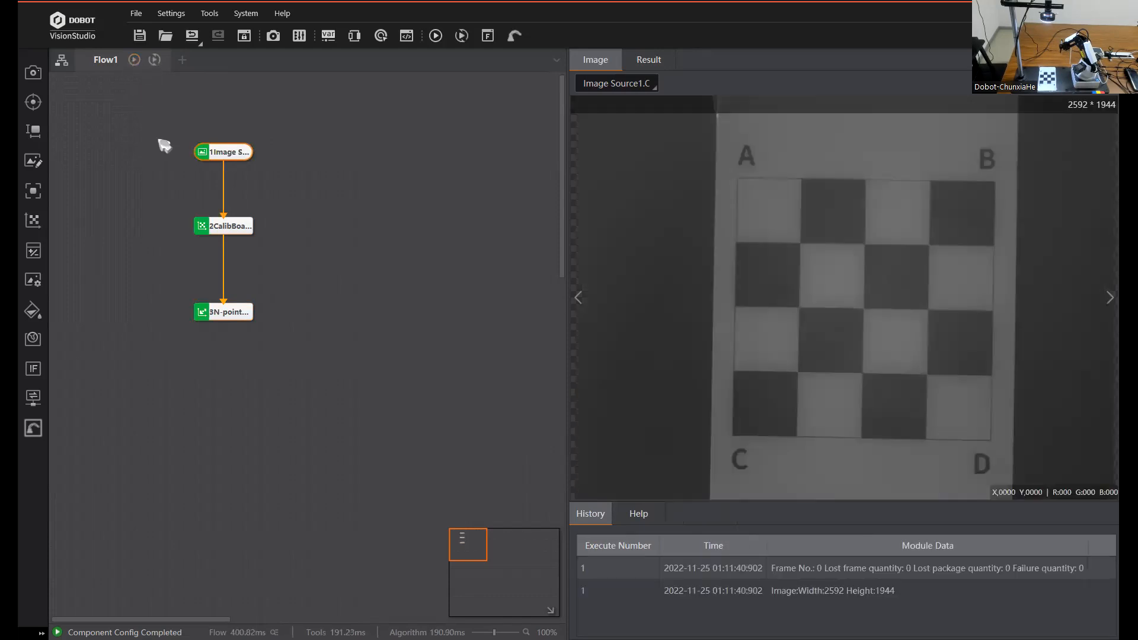
left_click(231, 230)
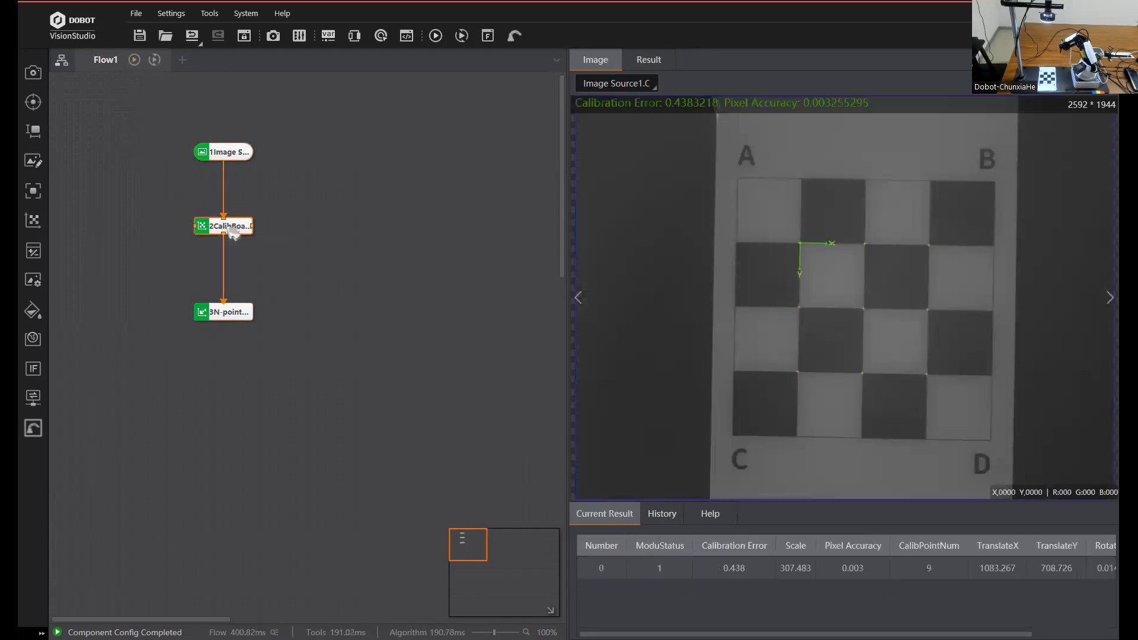
left_click(243, 317)
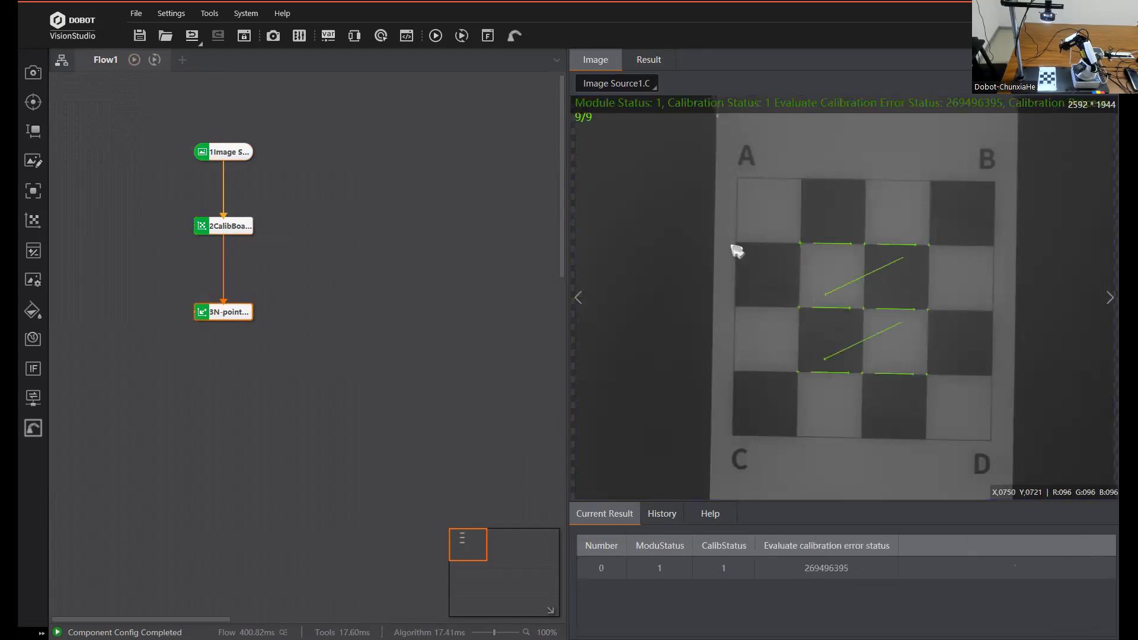
Step: Clear all the calibration points of the N-point Calibration module and confirm
double_click(240, 317)
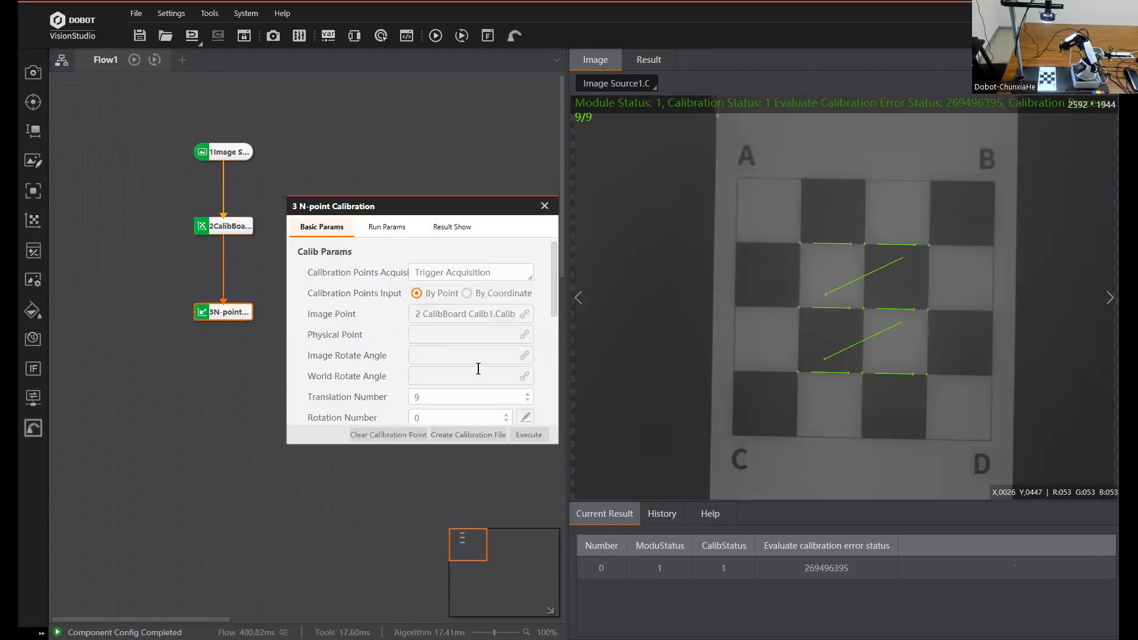
left_click(526, 416)
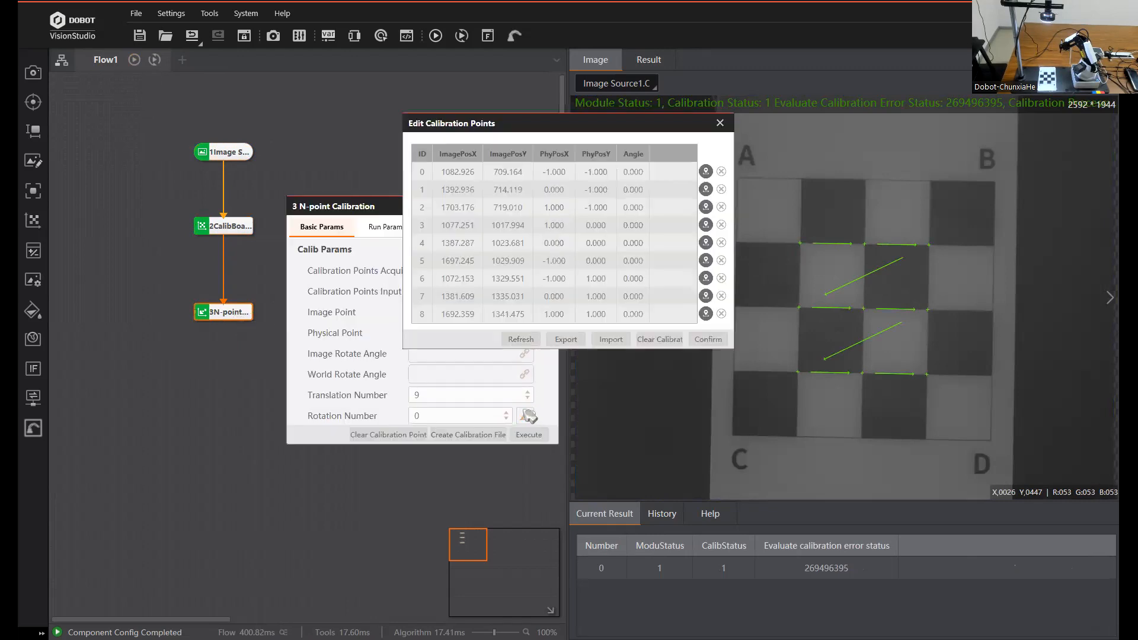
left_click(660, 343)
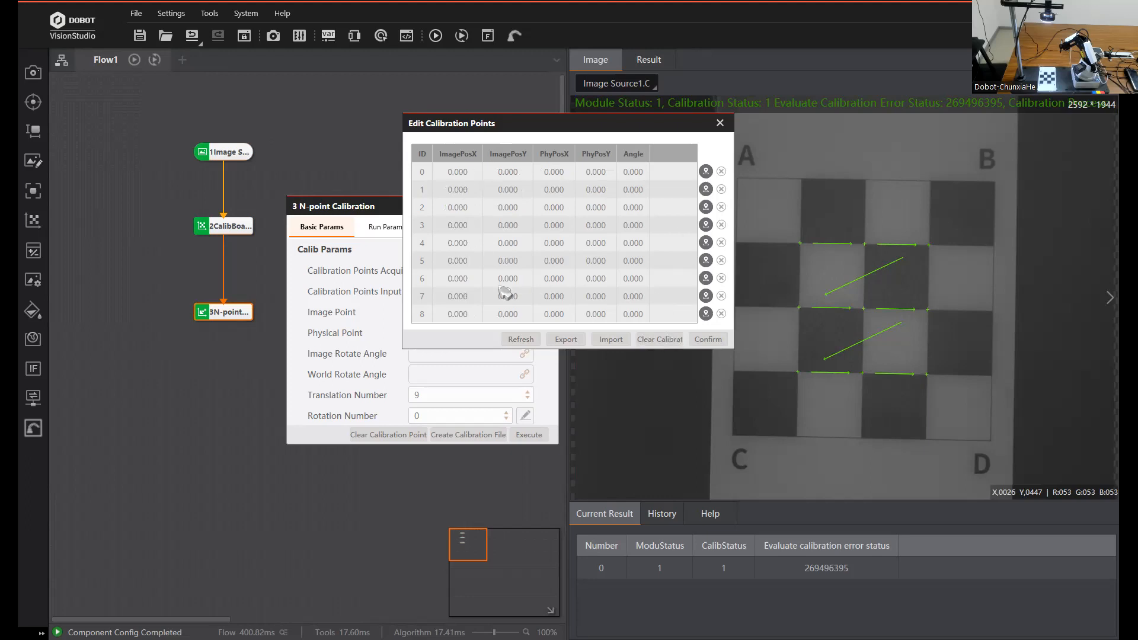
left_click(709, 340)
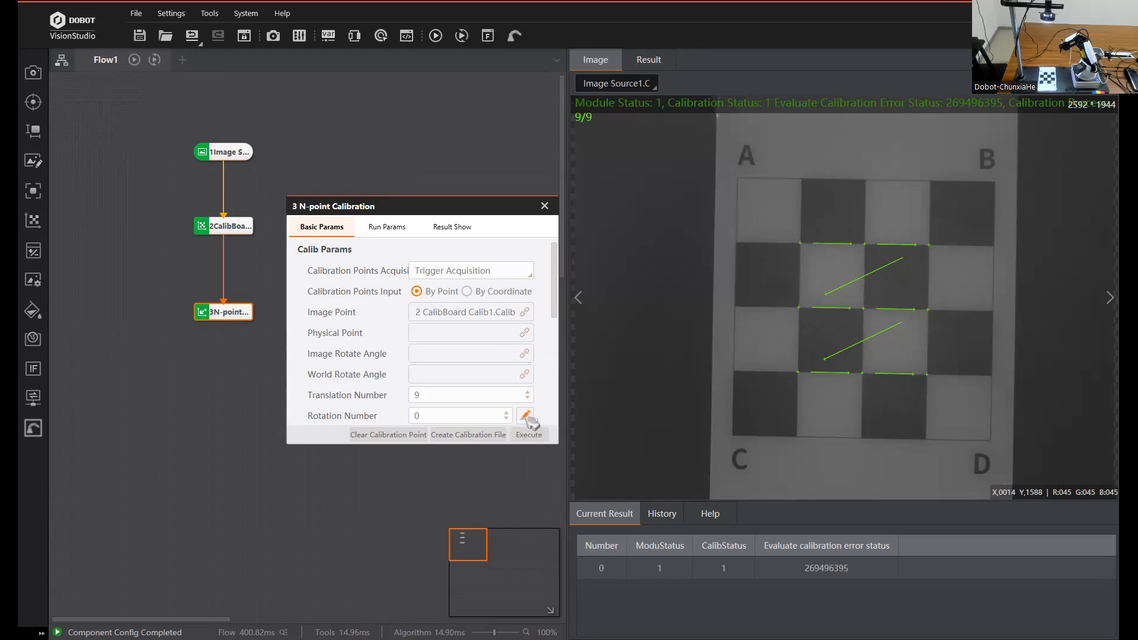
Step: In the N-point Calibration point table, set the physical position of point 0 to X 272.6957 and Y -26.7946
left_click(520, 43)
left_click(525, 417)
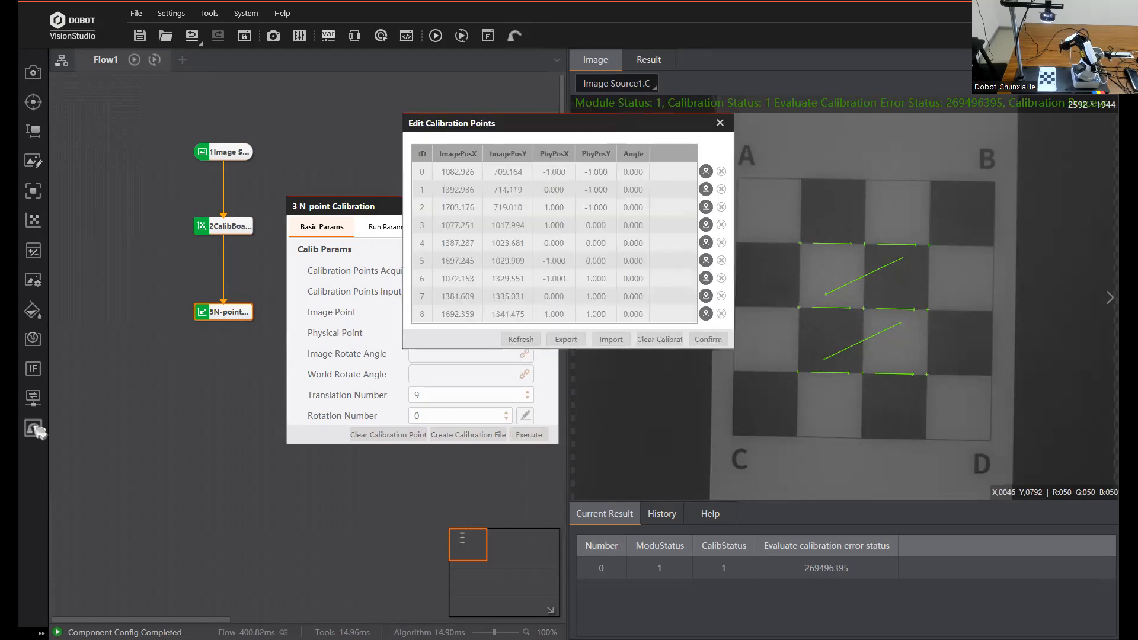
left_click_drag(615, 126, 341, 118)
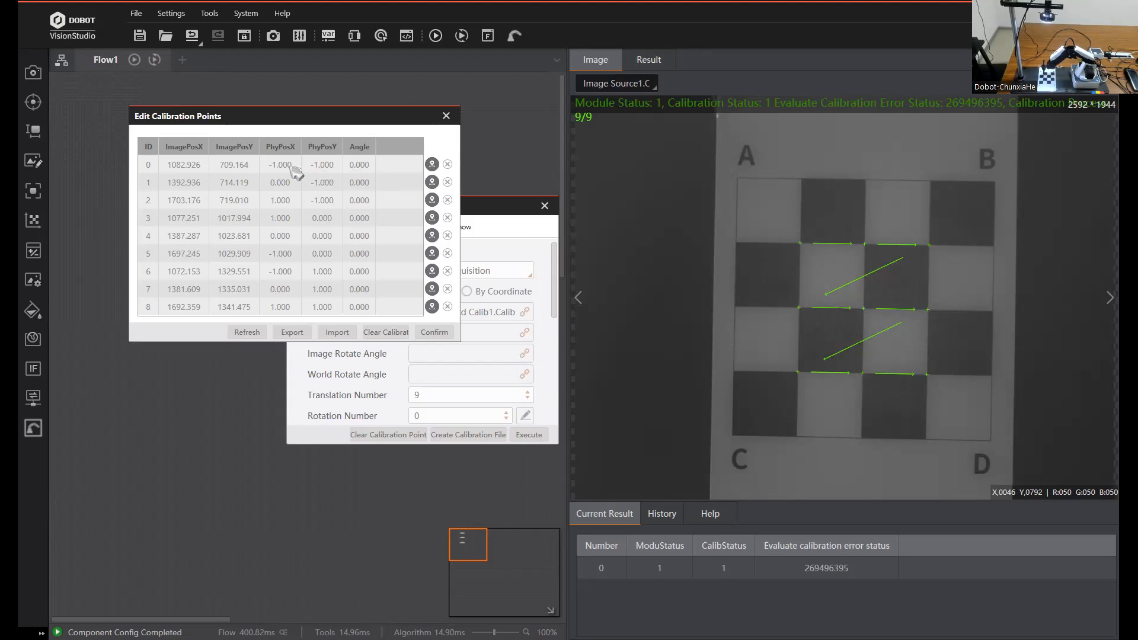
type("272.6977")
double_click(328, 165)
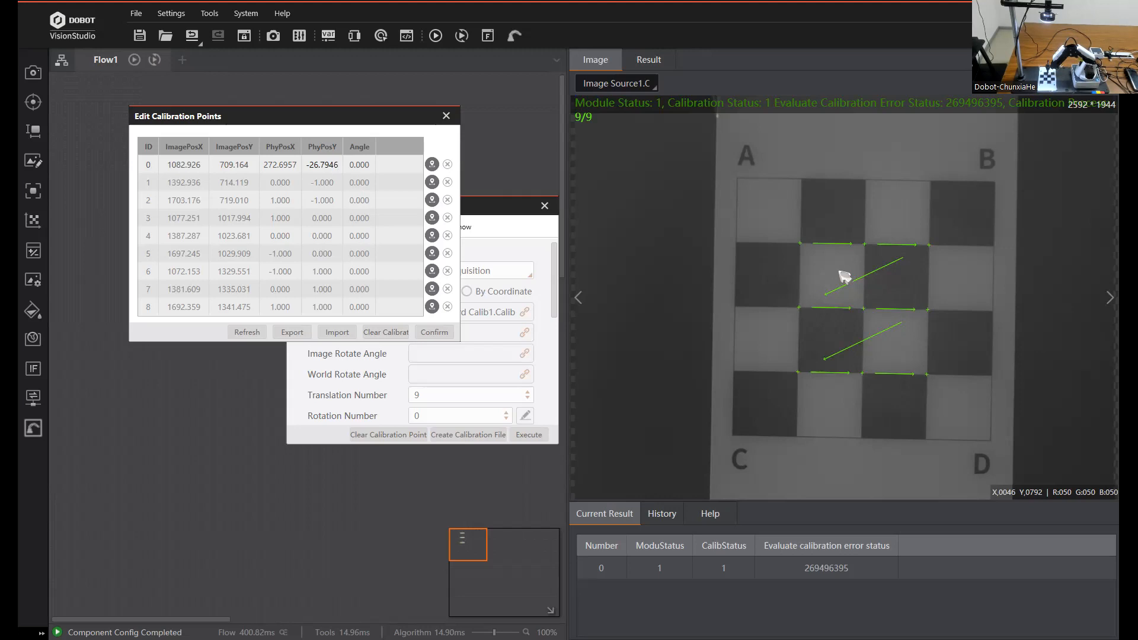
Step: Set the physical position of point 1 to X 248.8488 and Y -27.8223, confirm the table and close the N-point Calibration settings
double_click(286, 189)
type("248.8488")
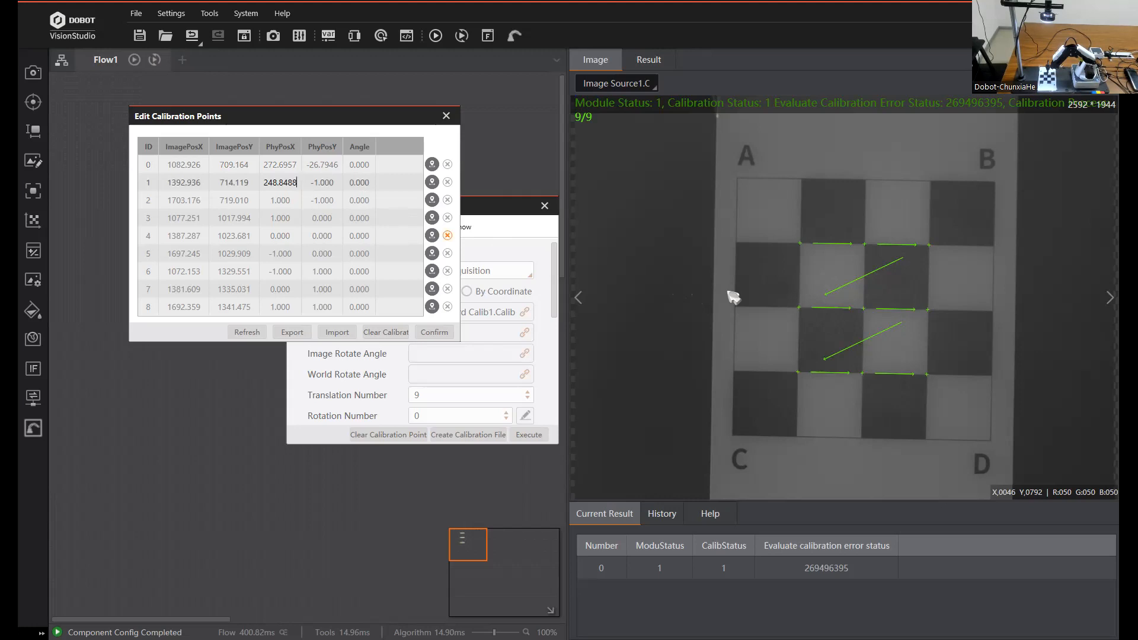
double_click(323, 184)
type("-27.8223")
left_click(445, 333)
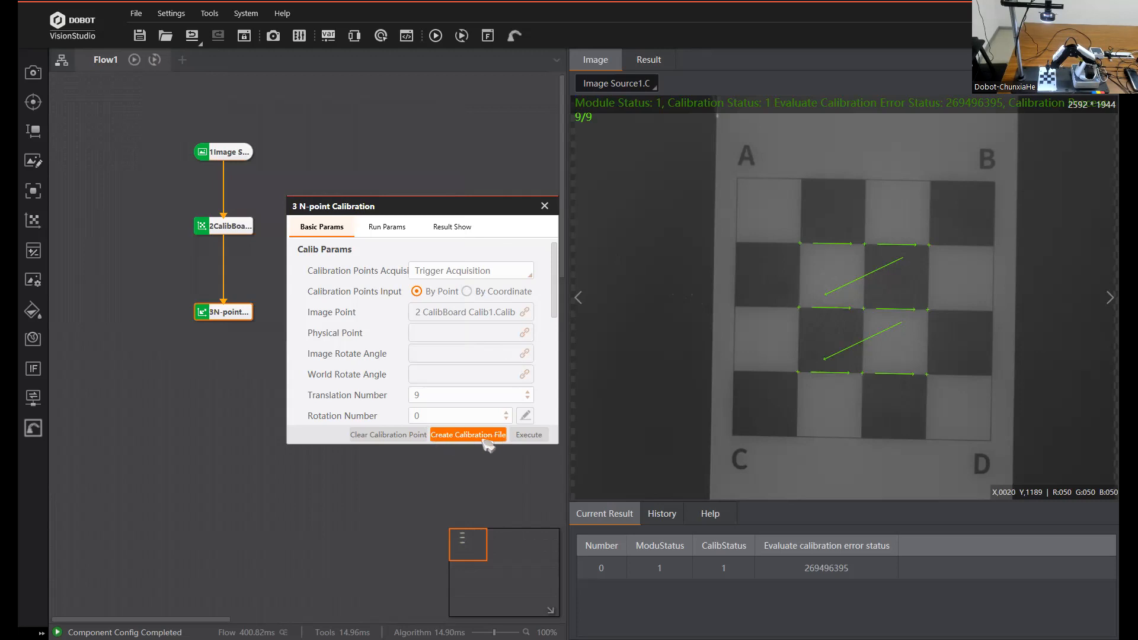
left_click(545, 205)
left_click(136, 14)
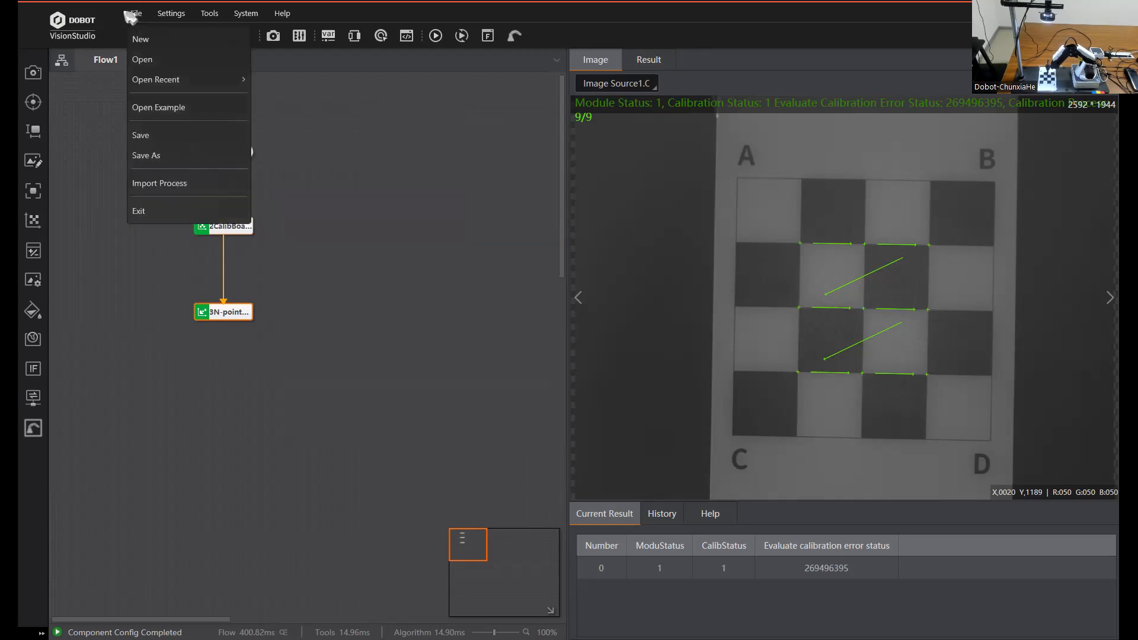
left_click(136, 14)
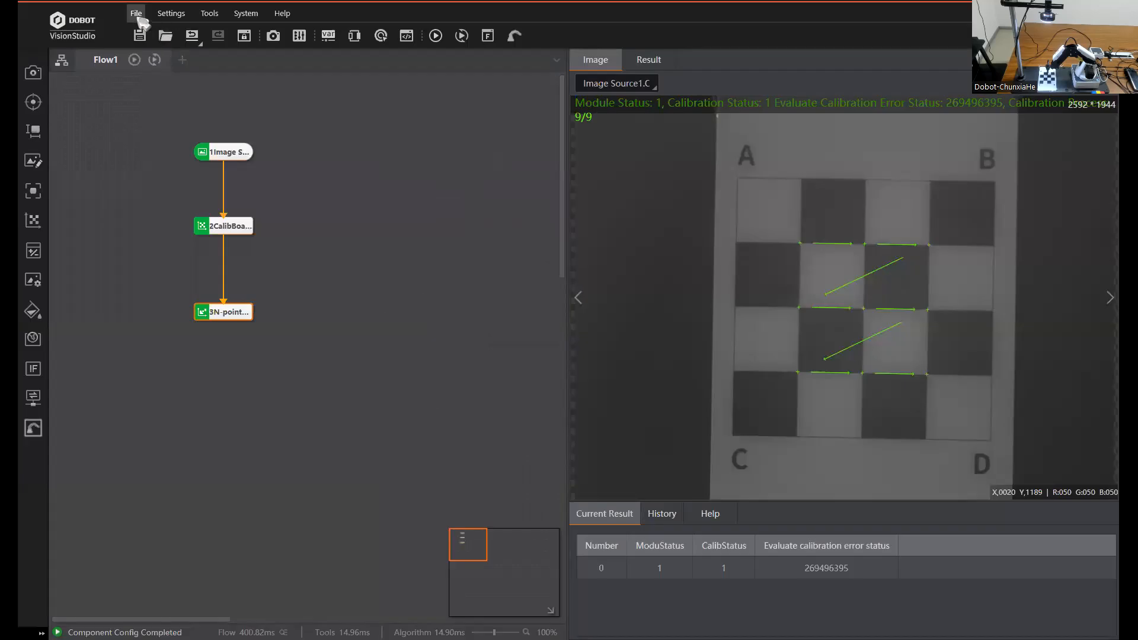
Step: Add a second, empty flow to the project next to Flow1
left_click(138, 16)
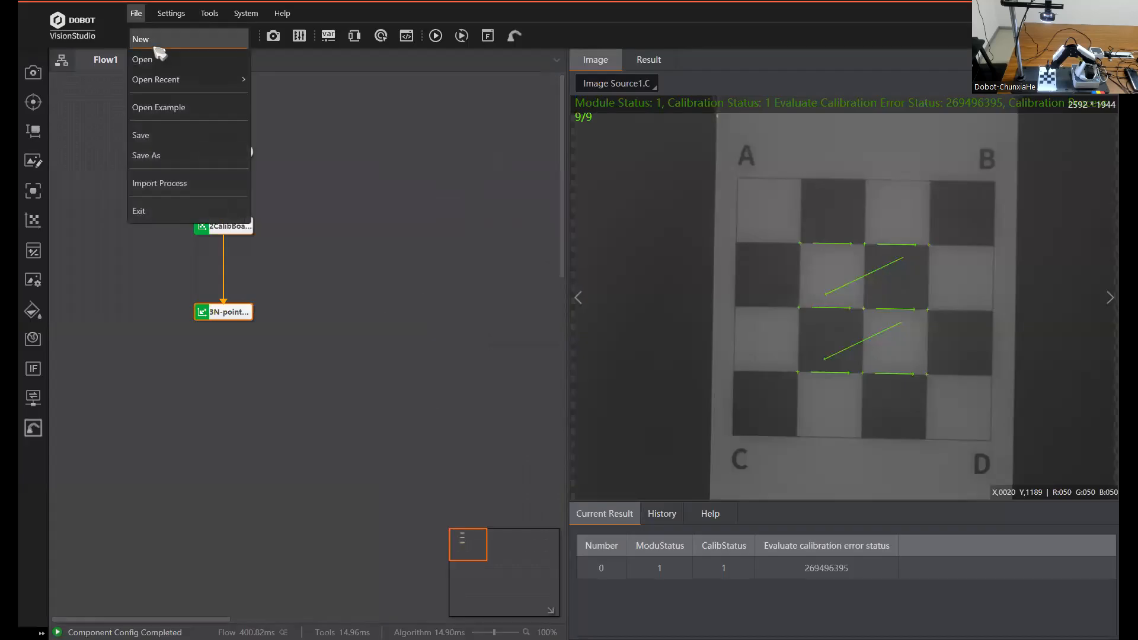
left_click(320, 87)
left_click(185, 63)
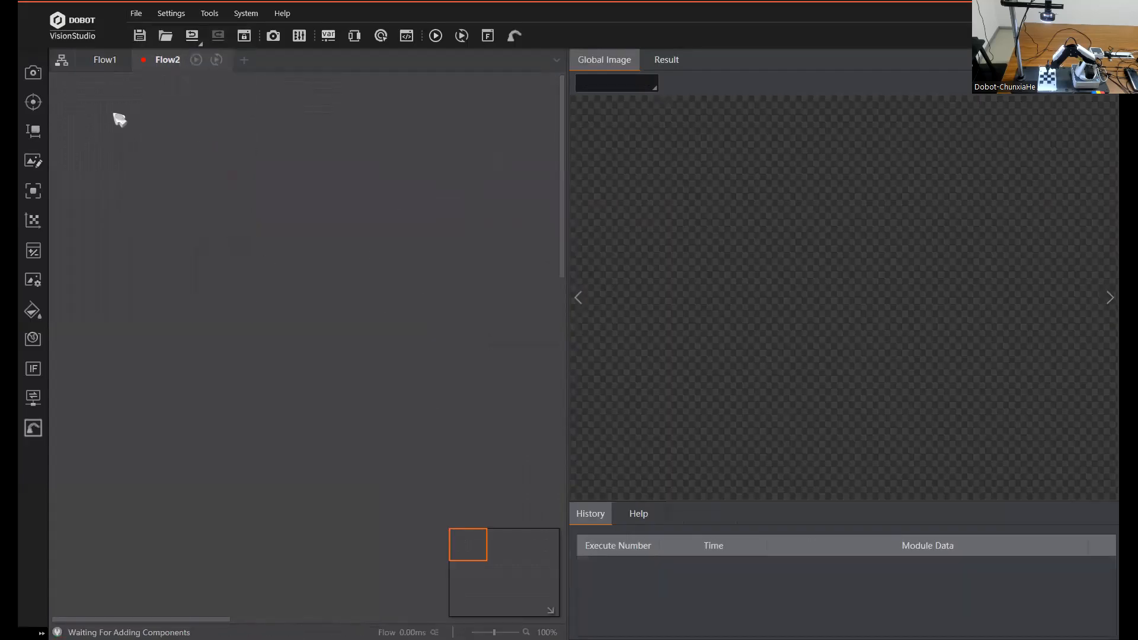
Step: In the camera settings, add a second global camera and assign the U3V MV-CE050-30UC camera to it
left_click(273, 37)
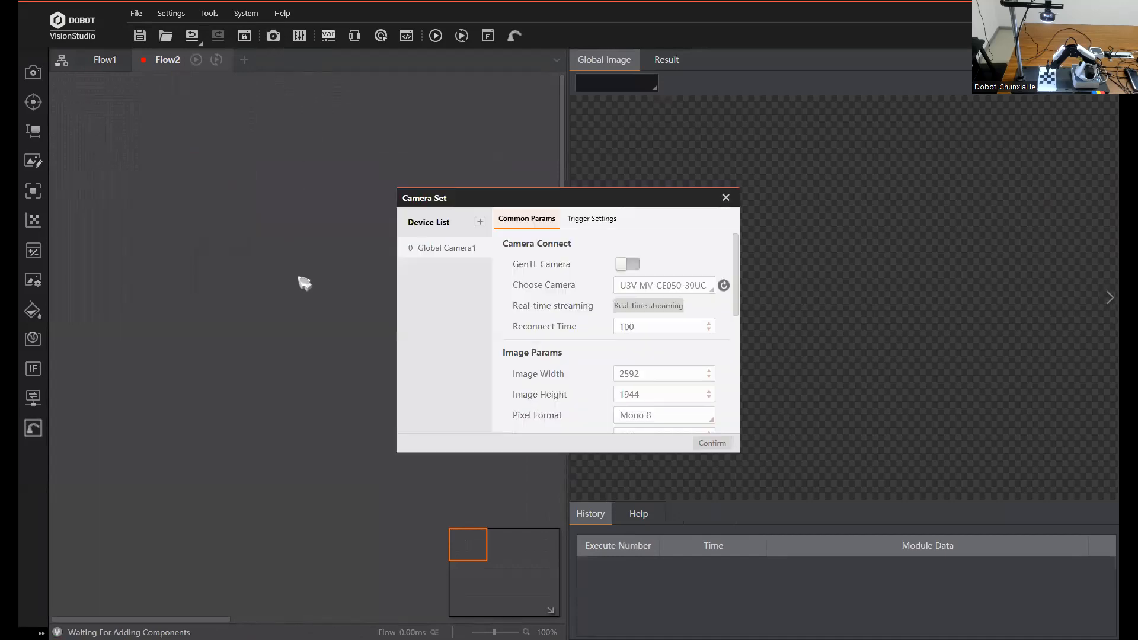
left_click(480, 223)
left_click(471, 253)
left_click(678, 288)
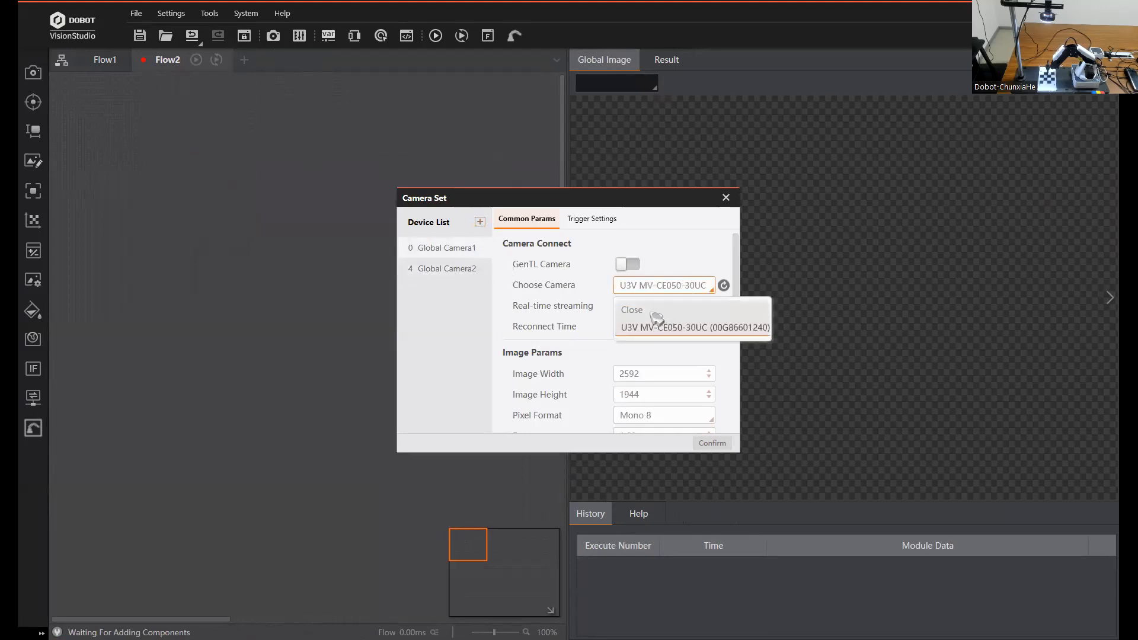
left_click(473, 270)
left_click(678, 287)
left_click(673, 327)
Step: Set the second global camera's pixel format to RGB 8 and its trigger source to SOFTWARE, and confirm
scroll(686, 320, "down", 1)
left_click(708, 359)
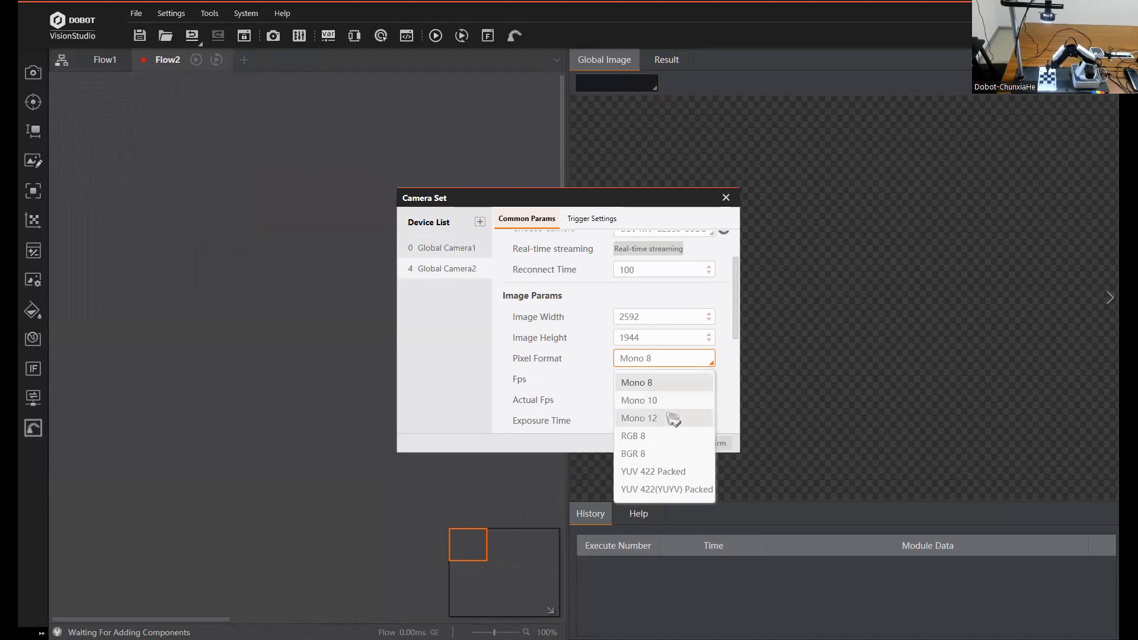
left_click(645, 440)
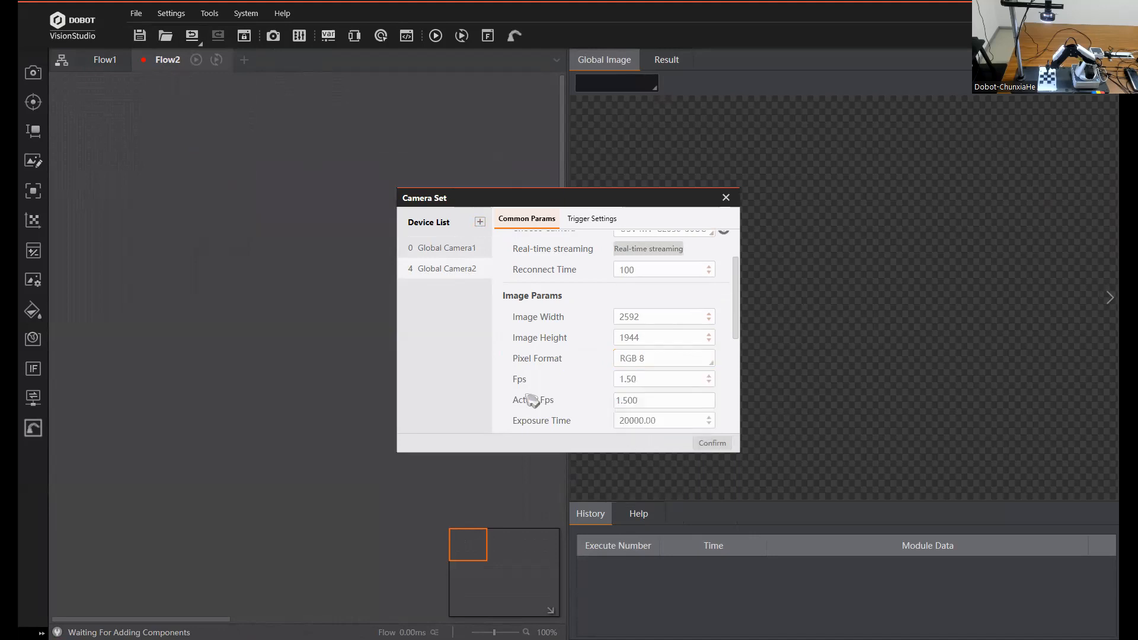
left_click(599, 221)
left_click(663, 264)
left_click(657, 325)
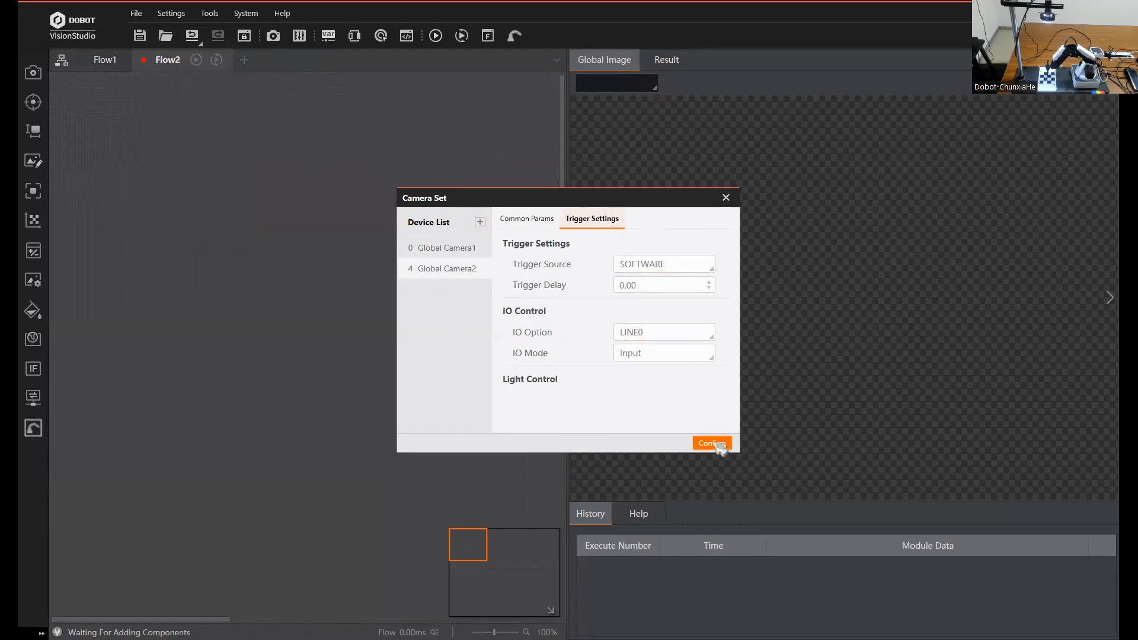
left_click(714, 444)
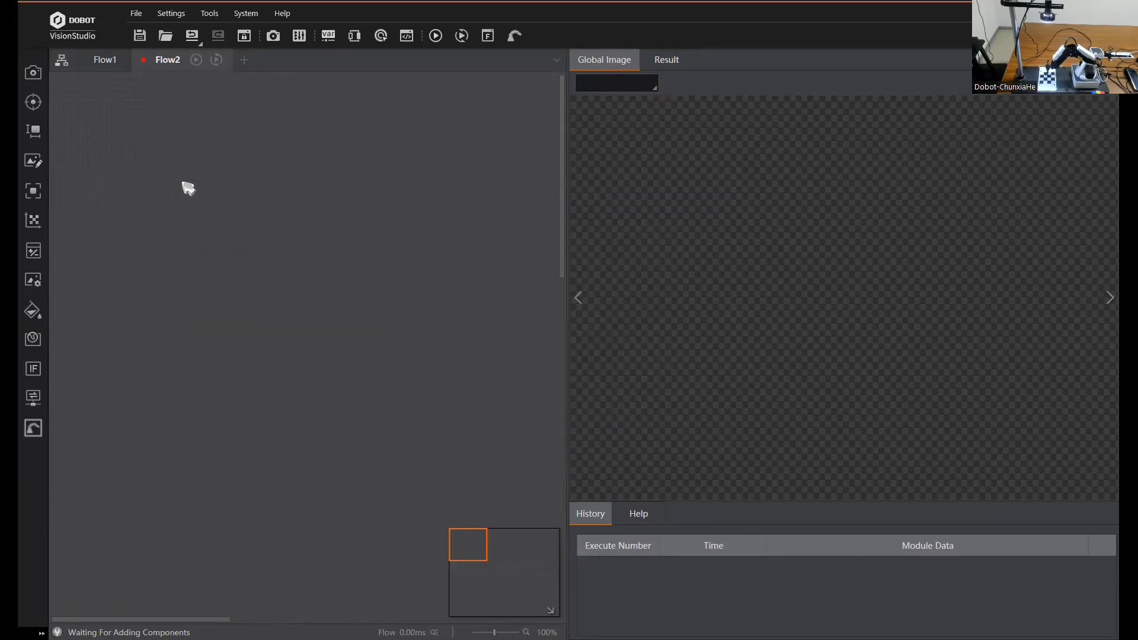
Step: Add an Image Source module to Flow2, set its source to Camera and relate it to 4 Global Camera2
mouse_move(34, 73)
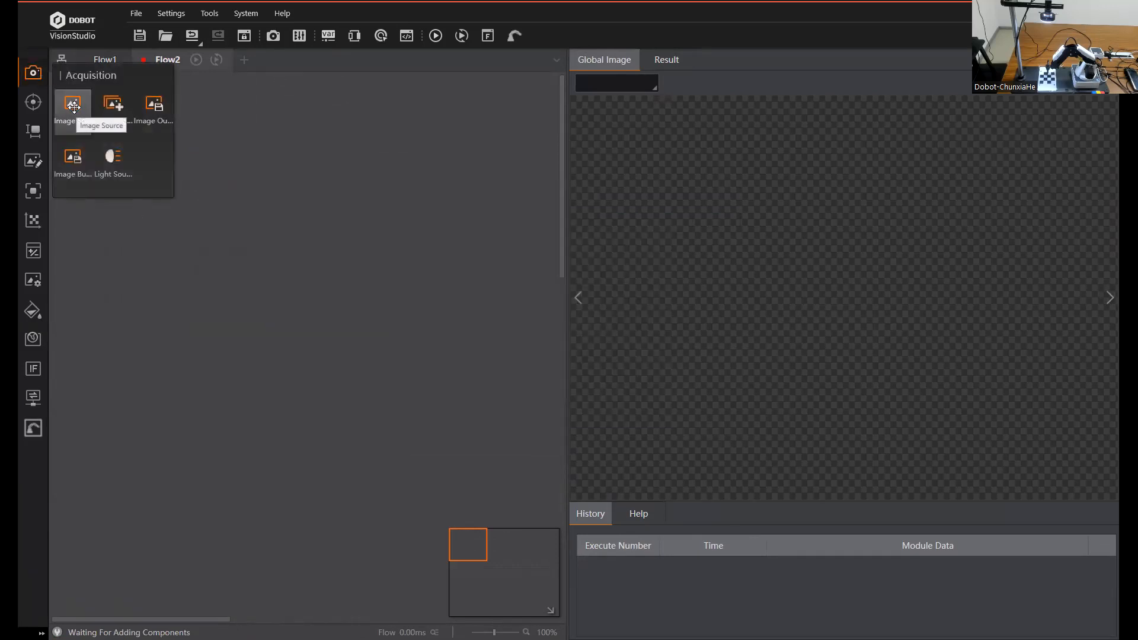
left_click(73, 108)
left_click_drag(78, 110, 263, 170)
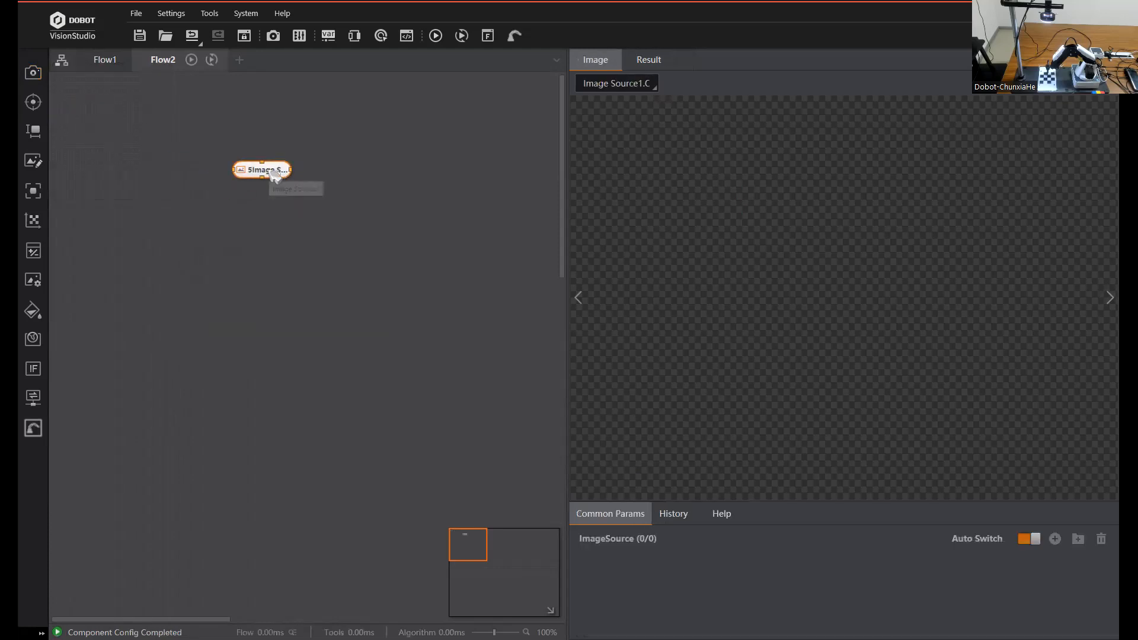
double_click(275, 175)
left_click(475, 234)
left_click(474, 272)
left_click(502, 256)
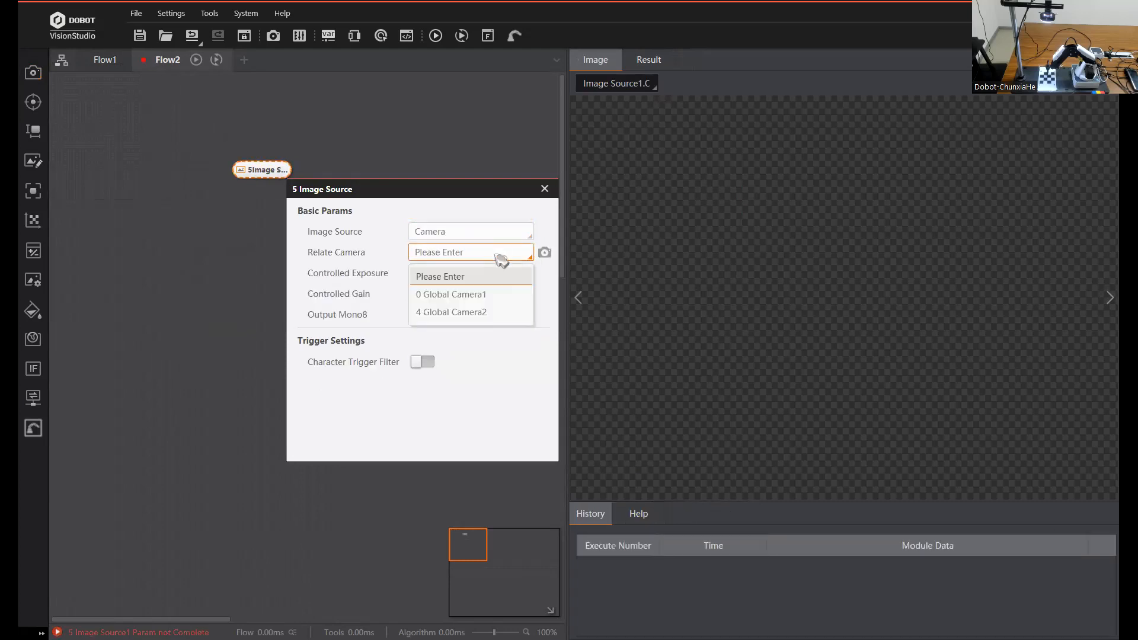
left_click(499, 311)
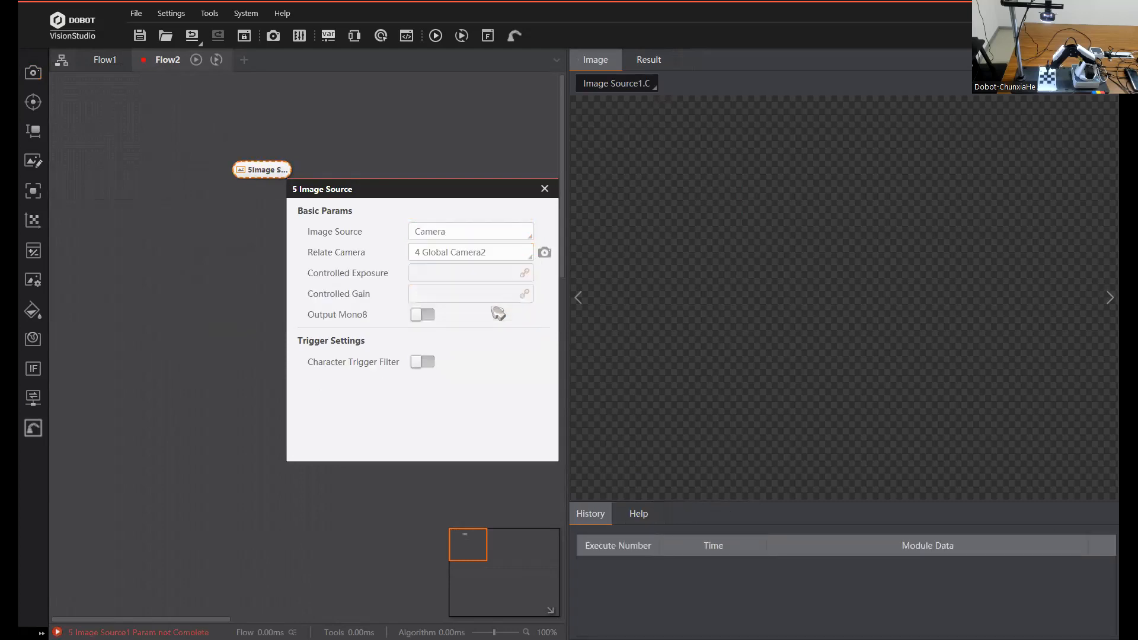
left_click(544, 189)
left_click_drag(275, 174, 265, 173)
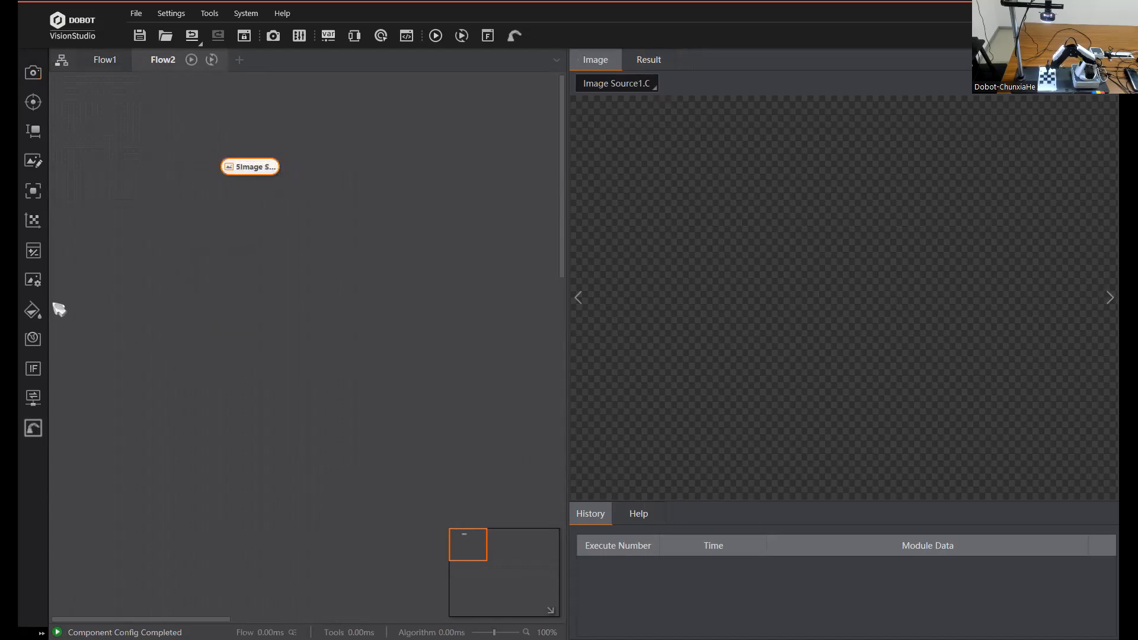
Step: Add a Color Extraction module below the Image Source in Flow2 and connect the Image Source to it
mouse_move(41, 313)
left_click_drag(73, 340, 251, 240)
left_click_drag(249, 178, 261, 232)
mouse_move(31, 308)
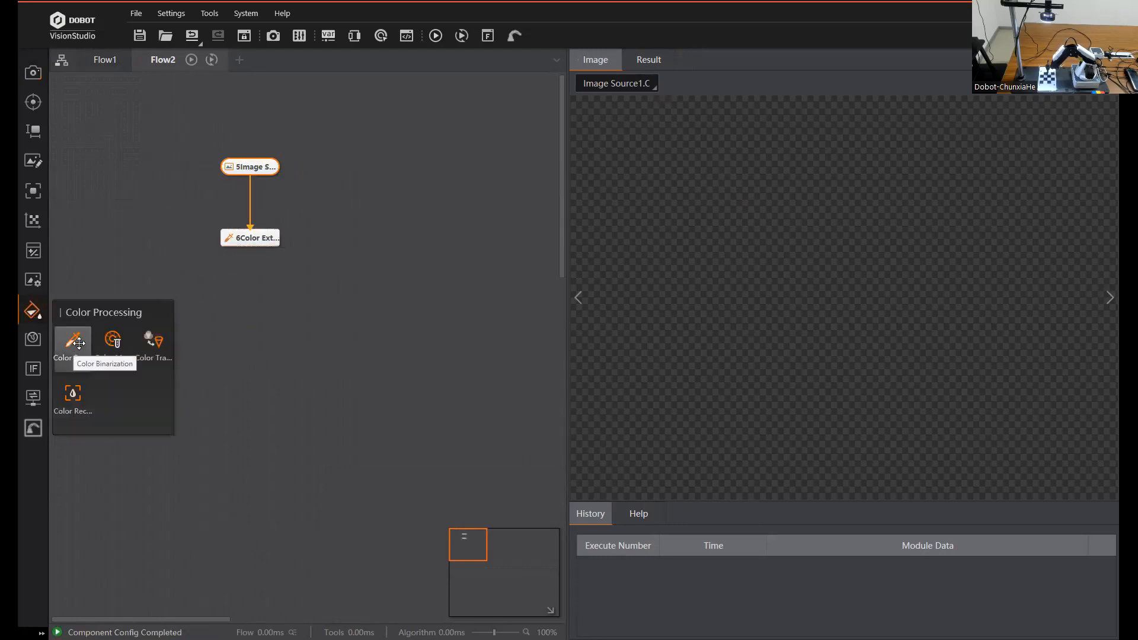
Step: Examine the run parameters of the Color Extraction module, including its color space and three channel ranges
left_click(264, 239)
double_click(265, 239)
left_click(391, 227)
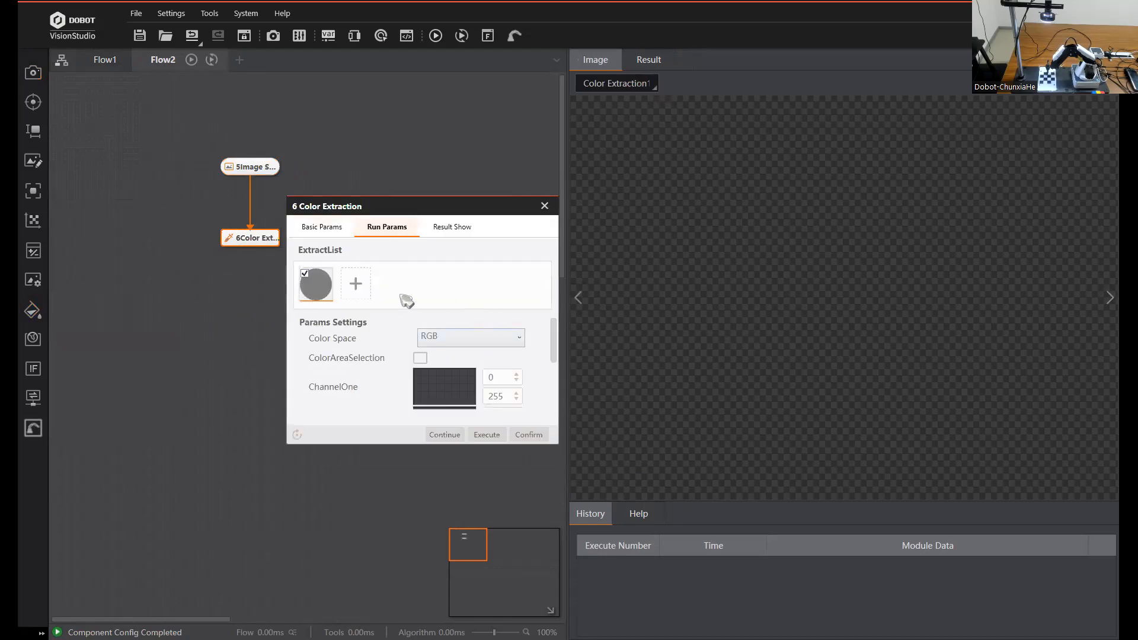
scroll(514, 376, "down", 4)
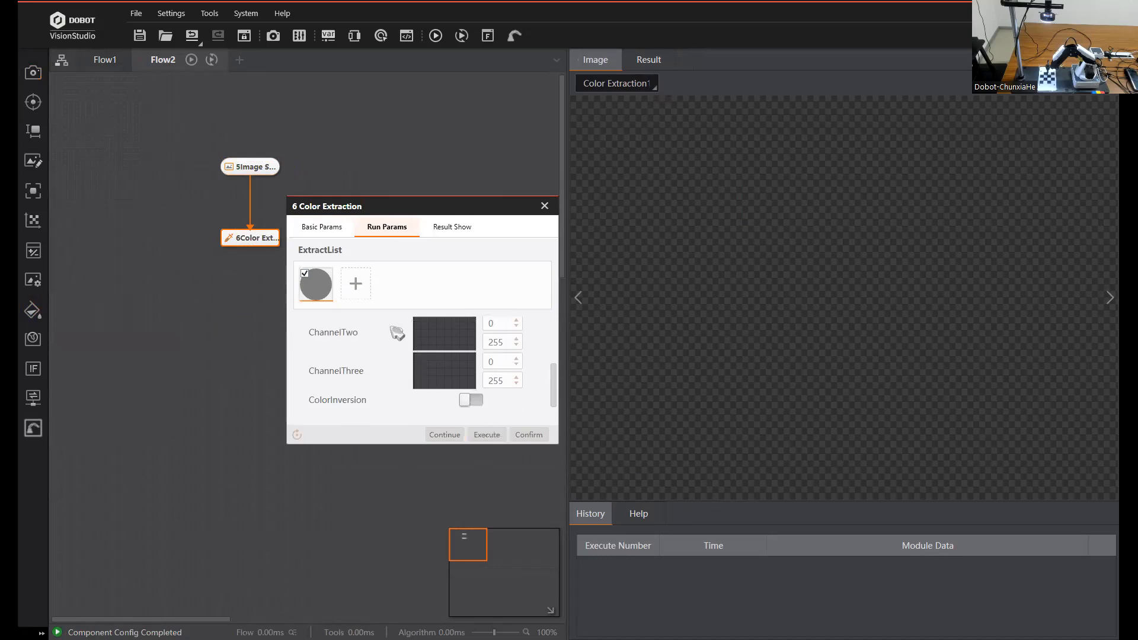
scroll(393, 332, "up", 4)
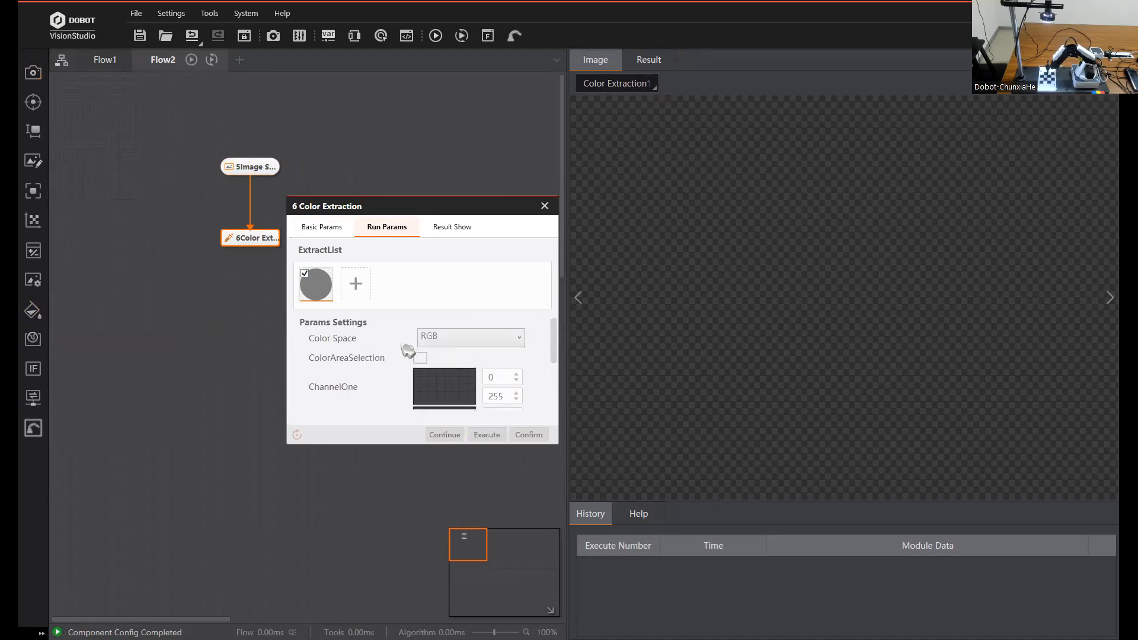
Step: Add a third flow containing an Image Source module that uses Camera as source and relates to 4 Global Camera2
left_click(240, 61)
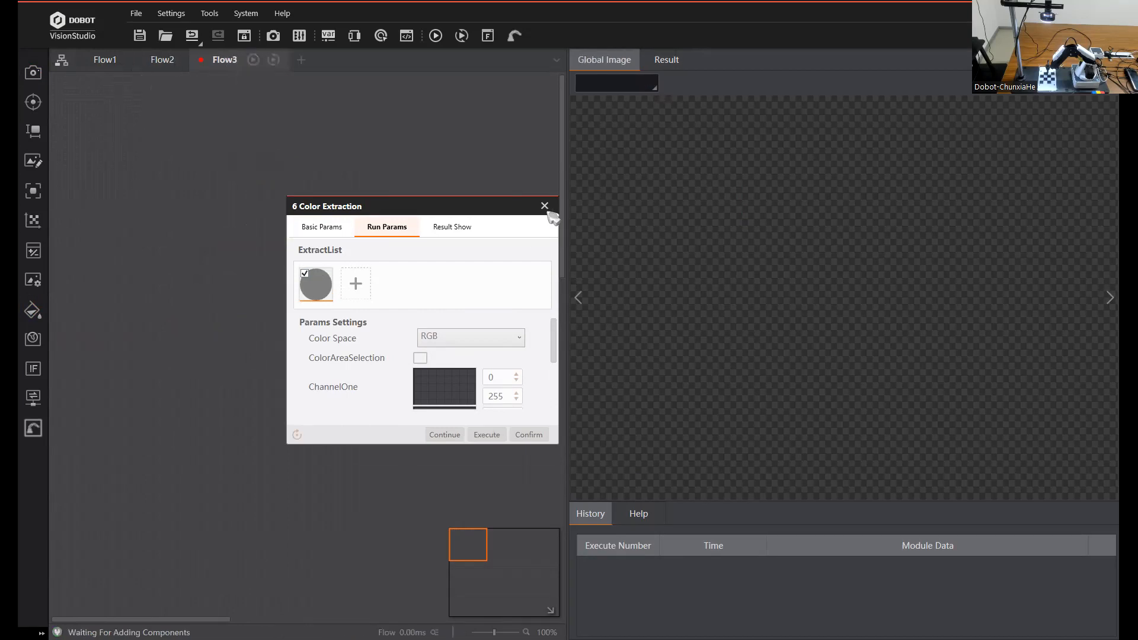
mouse_move(33, 73)
left_click_drag(73, 106, 244, 182)
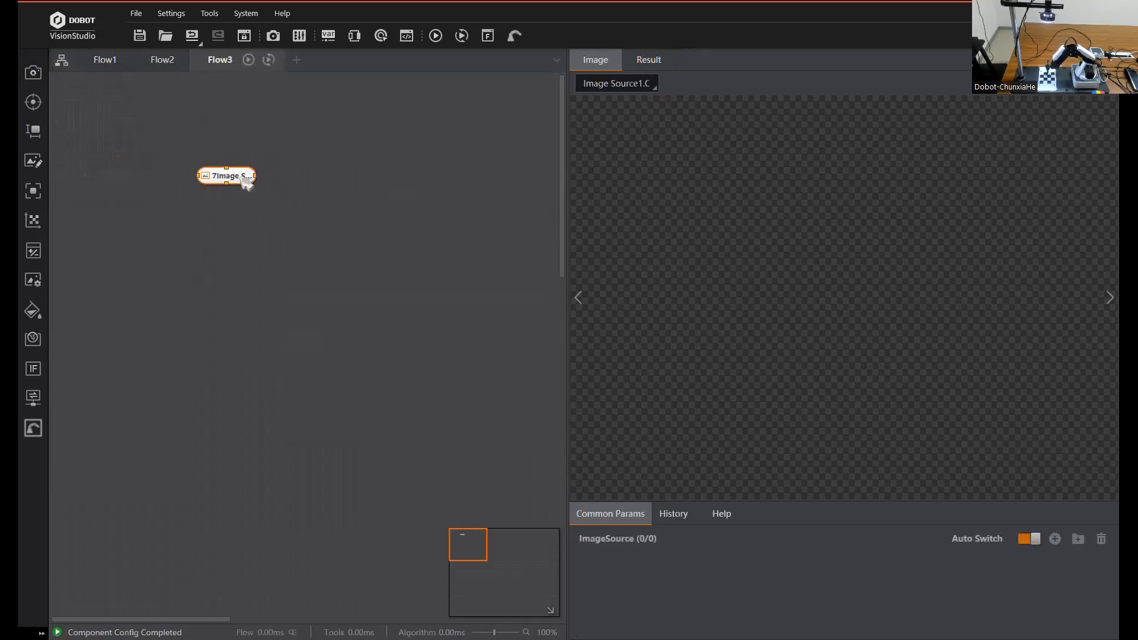
left_click(465, 272)
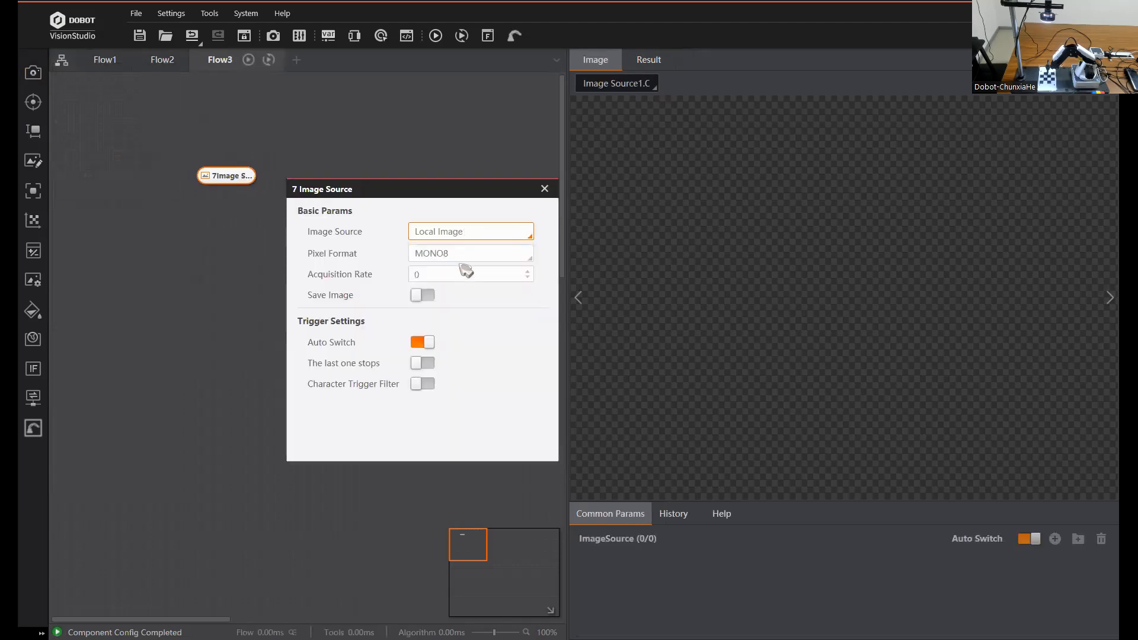
left_click(471, 253)
left_click(482, 312)
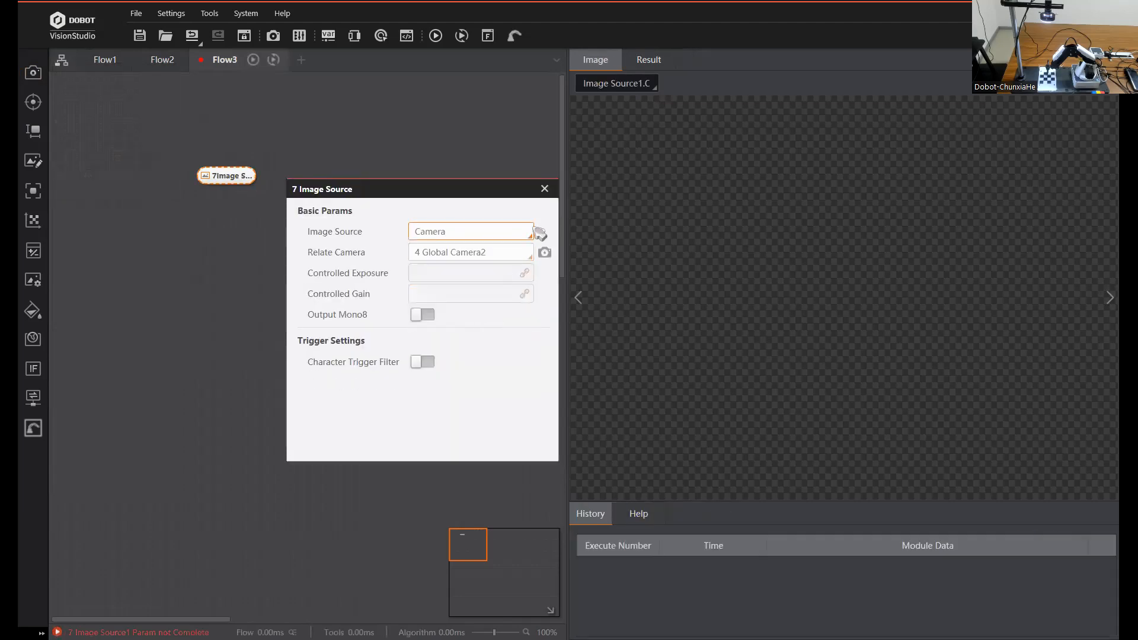
left_click(544, 188)
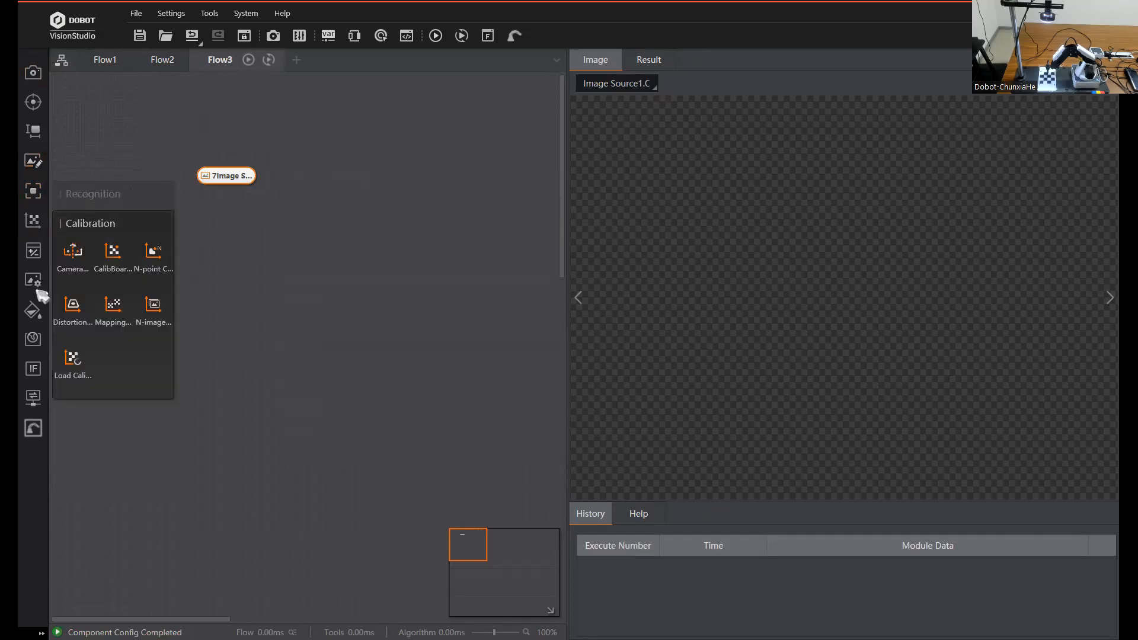
Step: Add a Color Measurement module beside the Image Source in Flow3, connect the two and run the flow once
left_click_drag(250, 259, 350, 177)
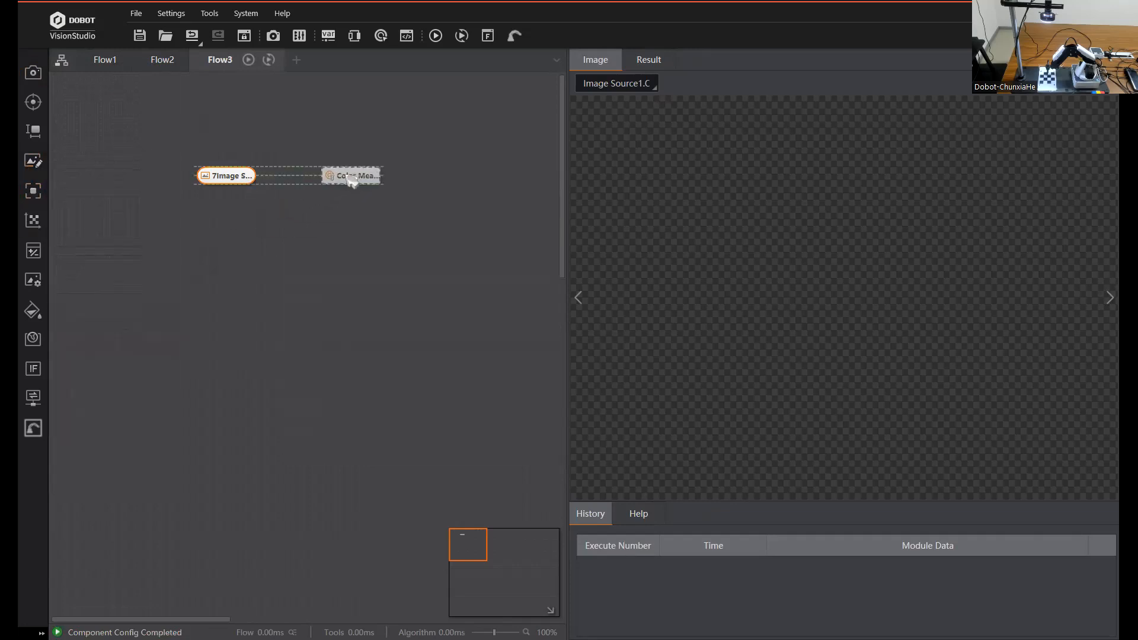
left_click_drag(261, 176, 340, 180)
double_click(340, 180)
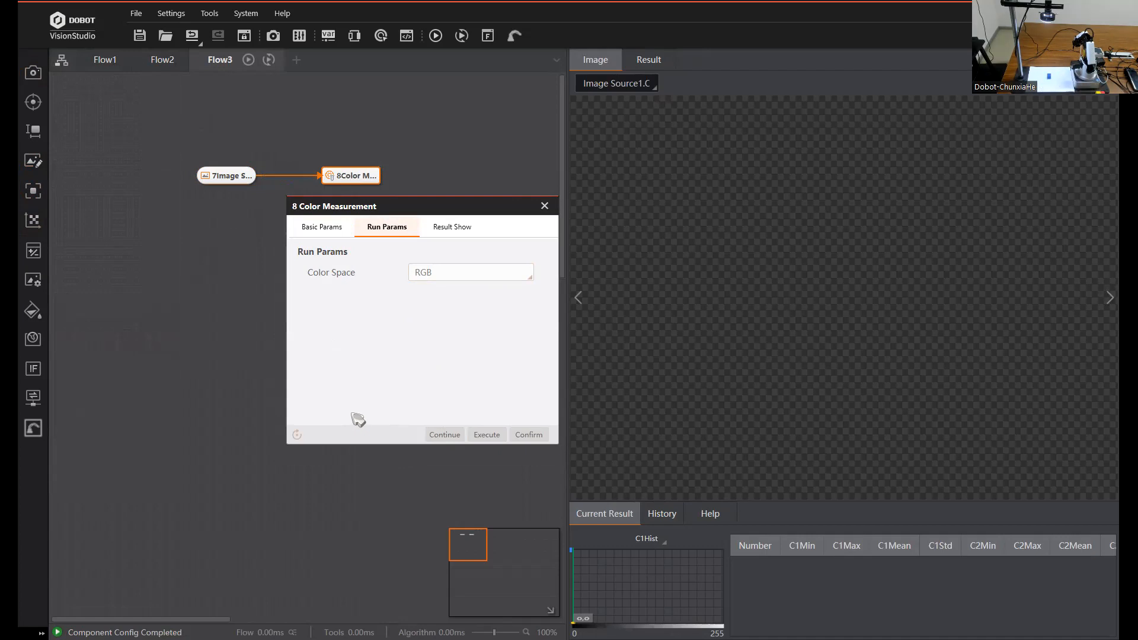
left_click(249, 60)
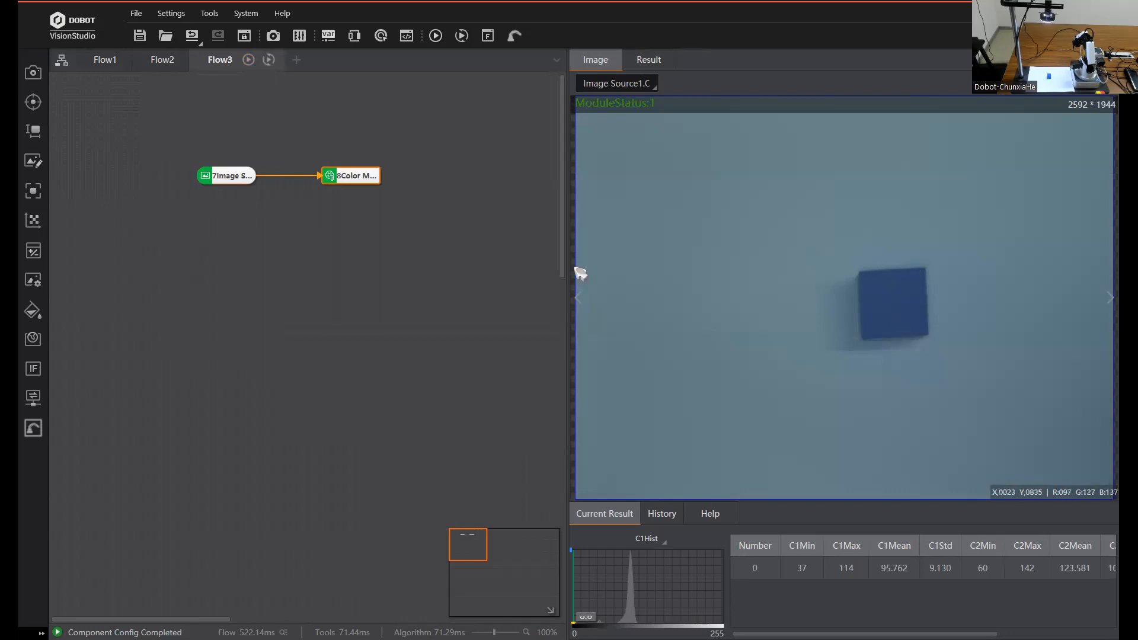
Step: In the Color Measurement module, draw a box ROI over the blue block, align it with the block's edges and confirm
double_click(366, 177)
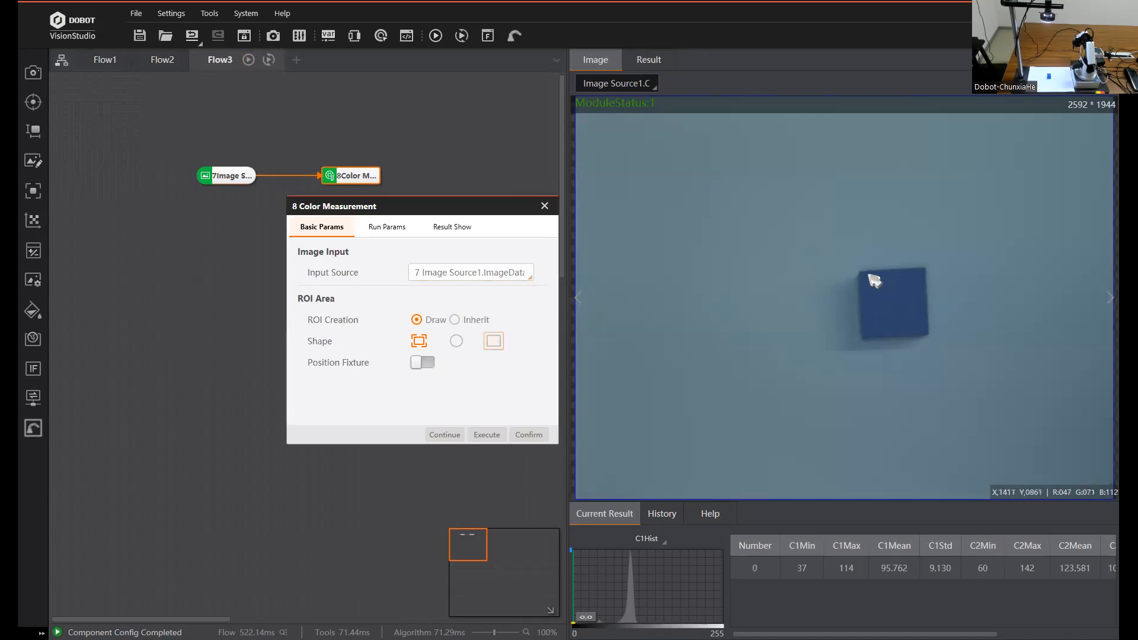
left_click_drag(863, 274, 923, 330)
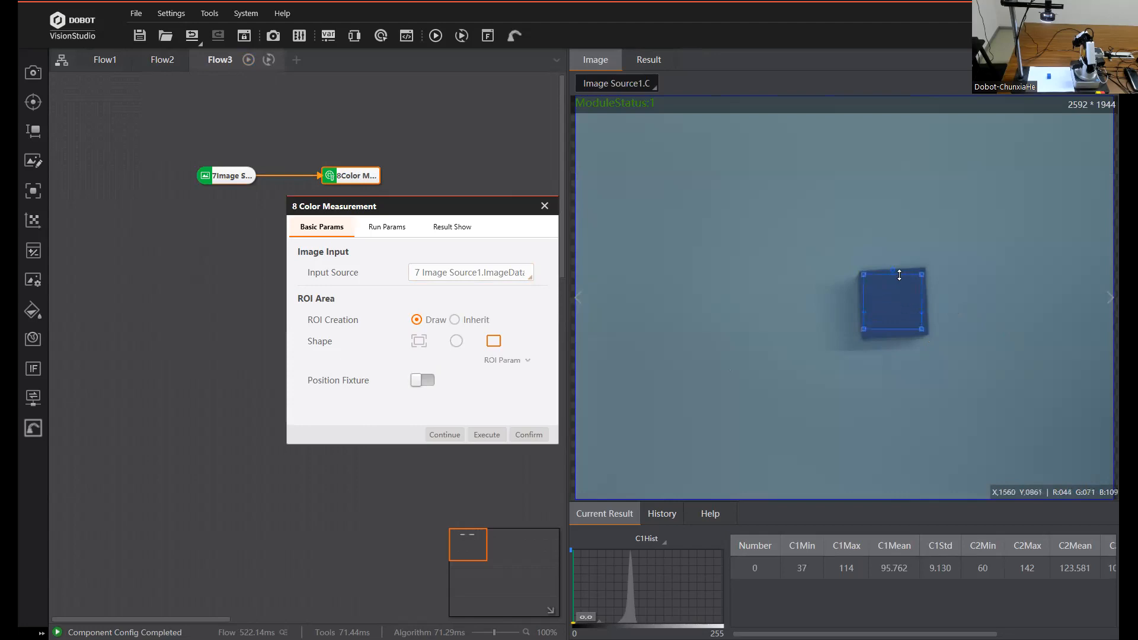
left_click_drag(892, 269, 892, 293)
left_click(525, 435)
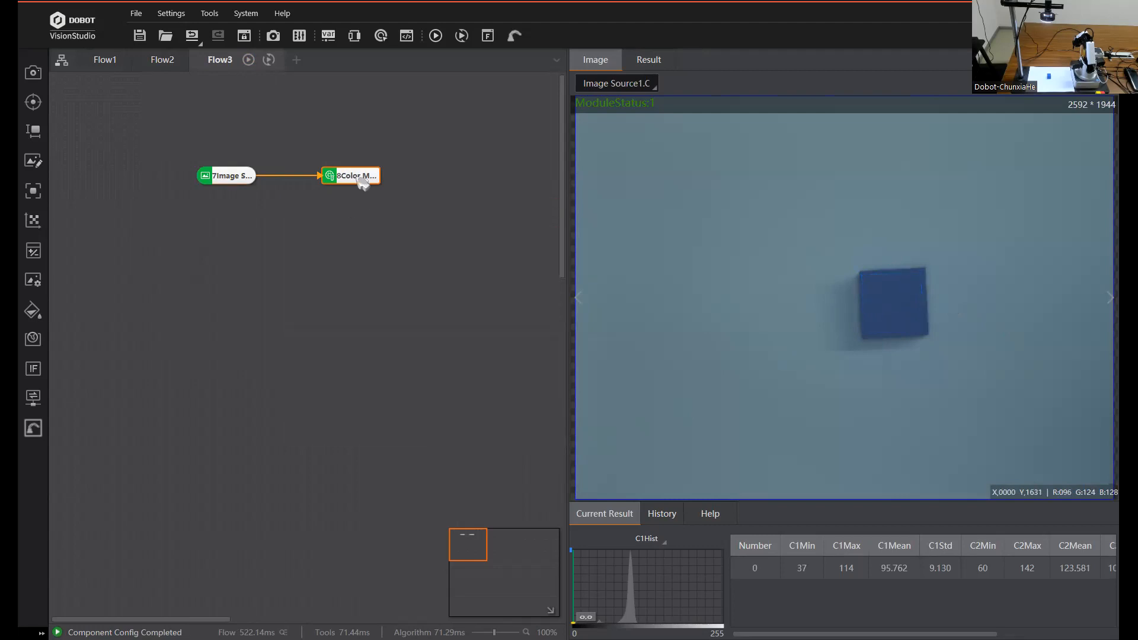
Step: Run all flows once and examine the Color Measurement history for the channel minimum and maximum values
left_click(230, 176)
left_click(354, 177)
left_click(437, 39)
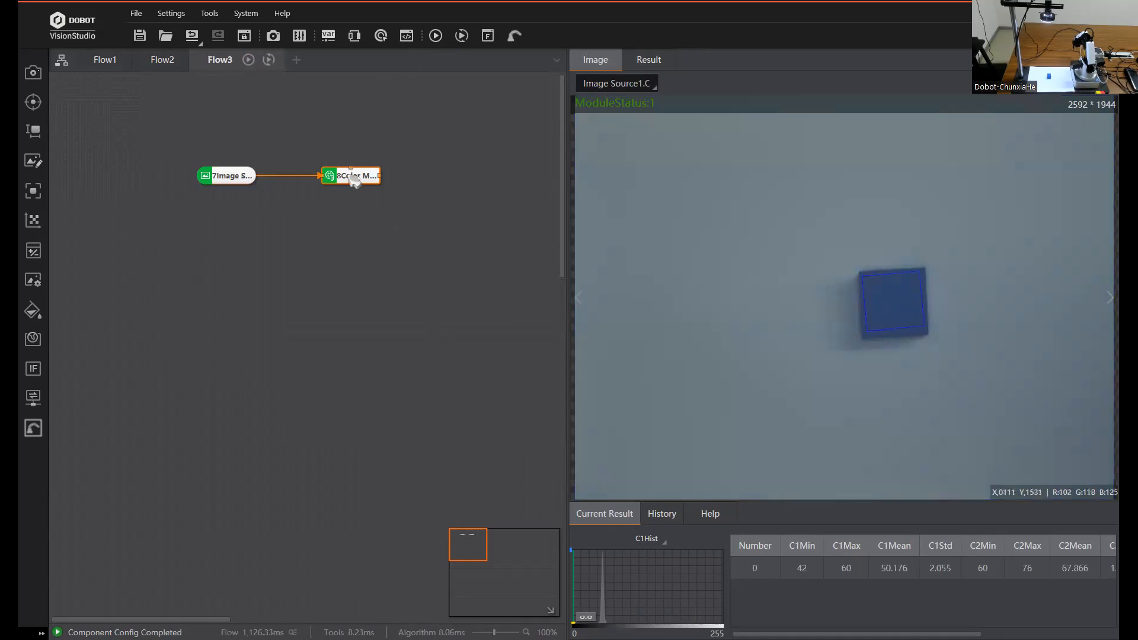
left_click(662, 514)
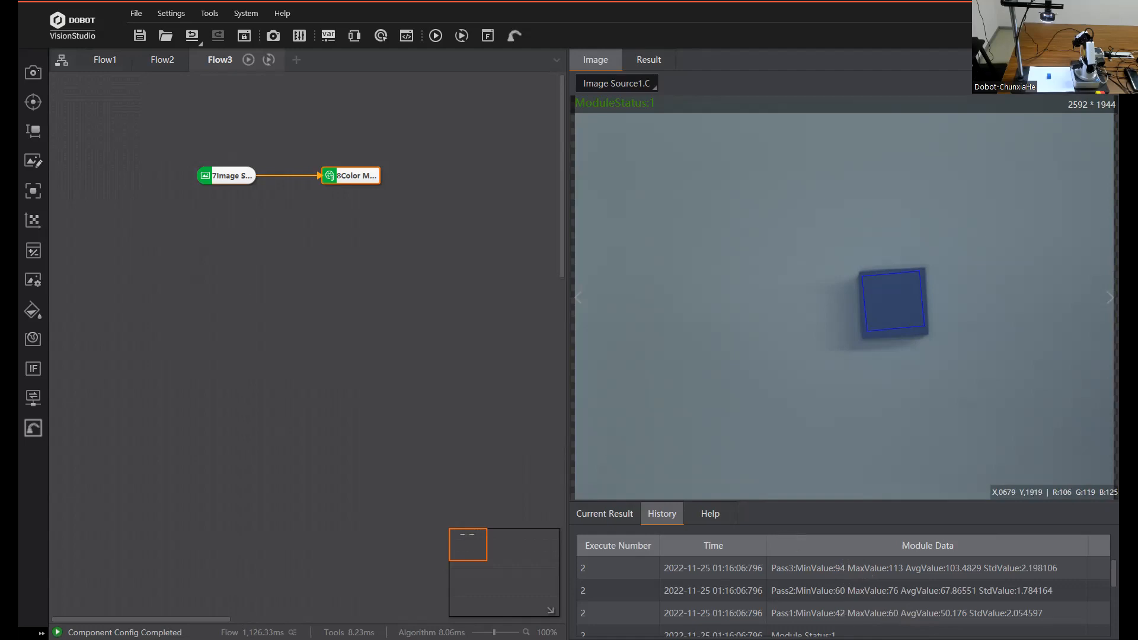
Step: Open the run parameters of Flow2's Color Extraction module and bring up the Color Measurement history of Flow3 alongside them
left_click(162, 62)
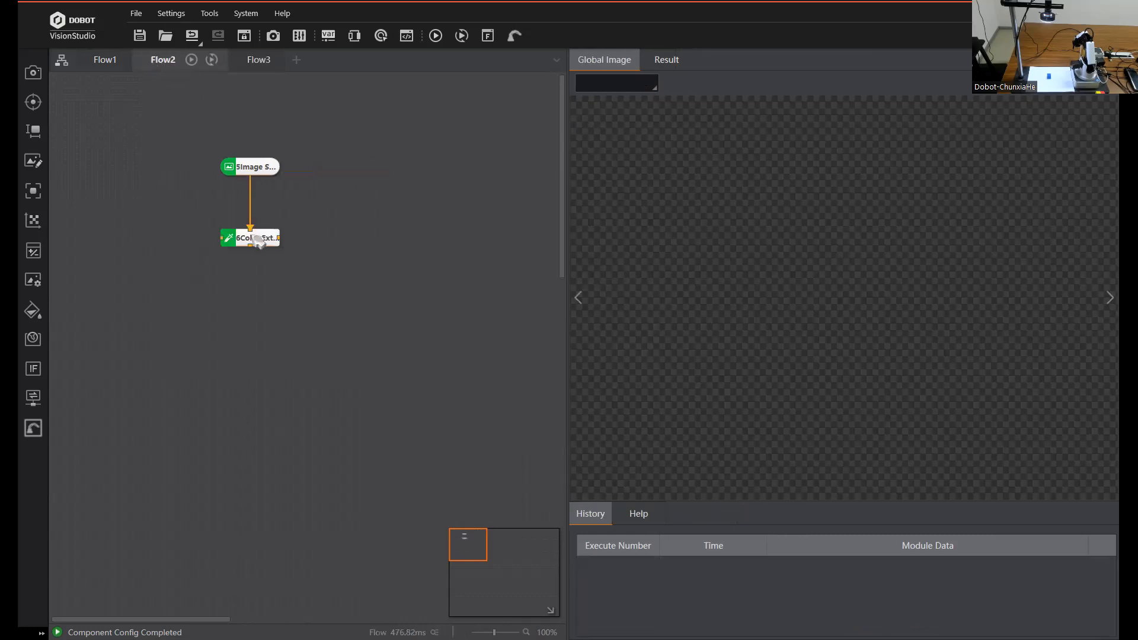
left_click(249, 238)
left_click(383, 231)
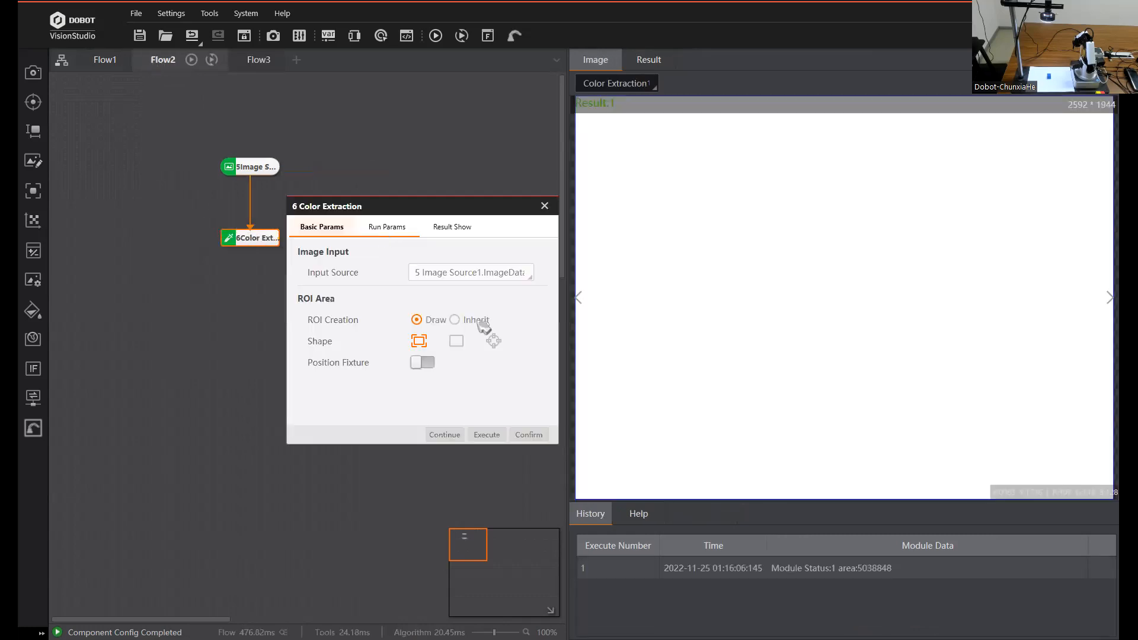
scroll(504, 356, "down", 2)
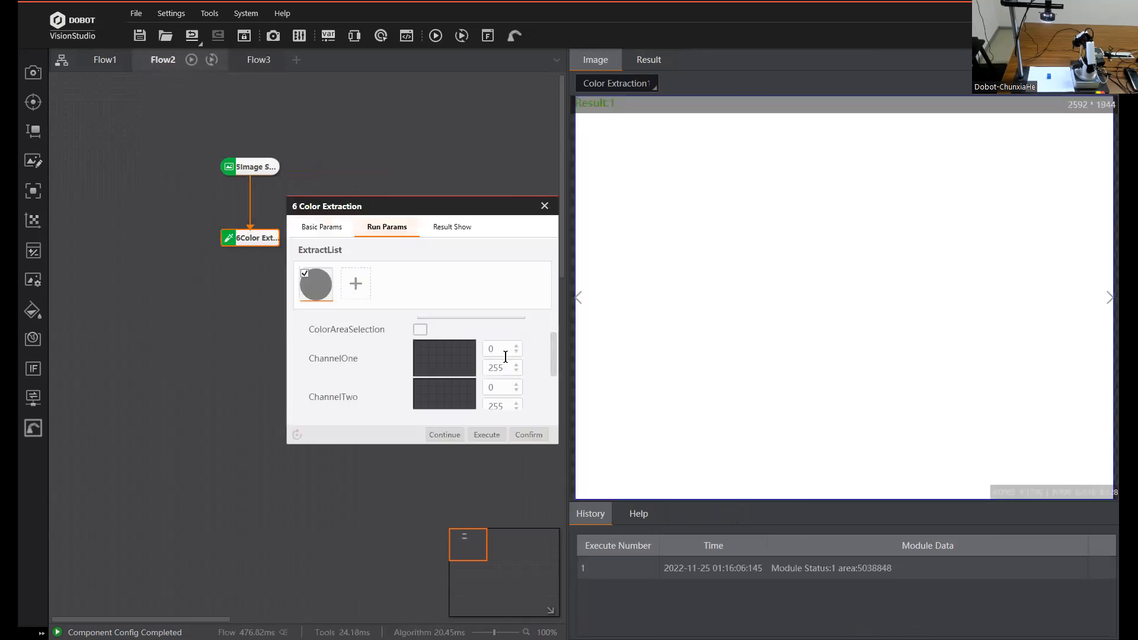
left_click(259, 60)
left_click(358, 180)
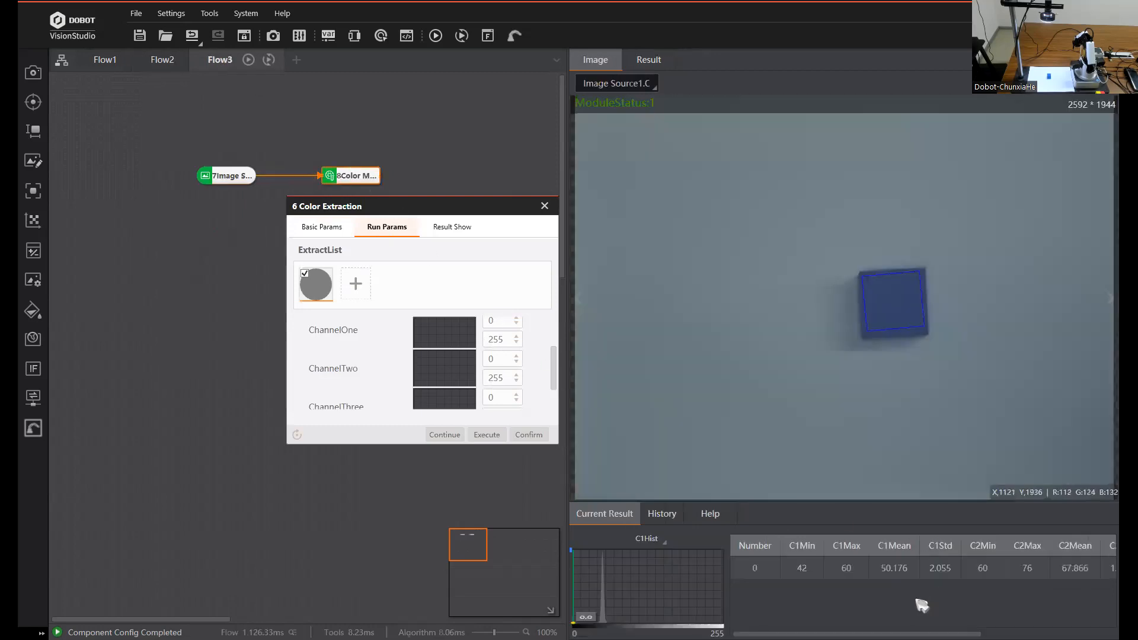
left_click(673, 520)
scroll(490, 379, "up", 3)
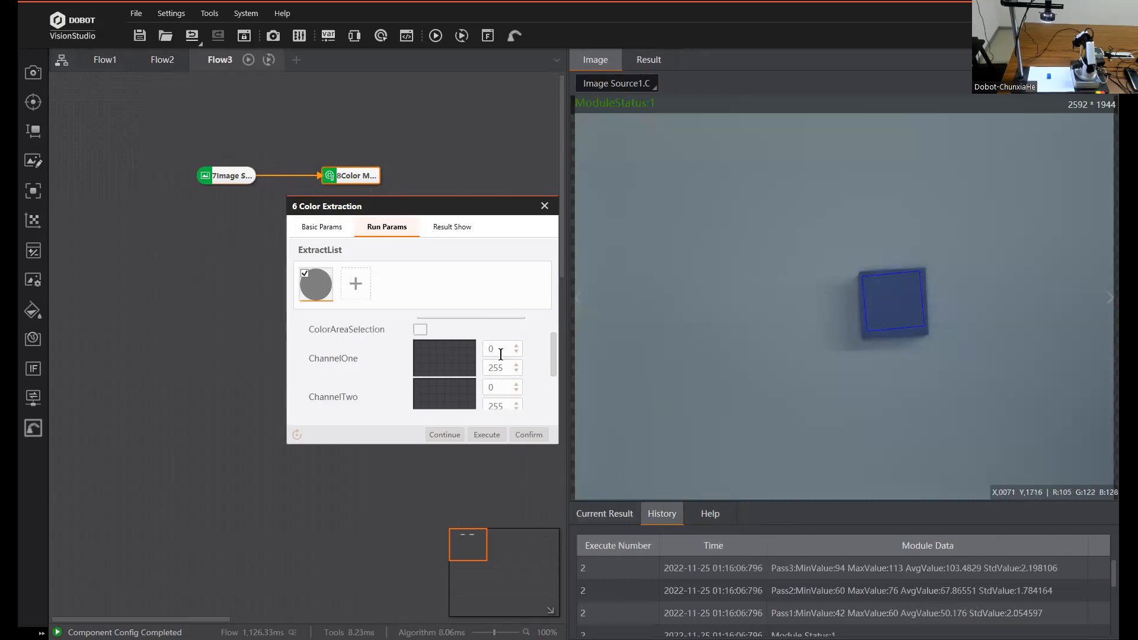
Step: Set the ChannelOne range of the Color Extraction module to a minimum of 42 and a maximum of 60
left_click(489, 378)
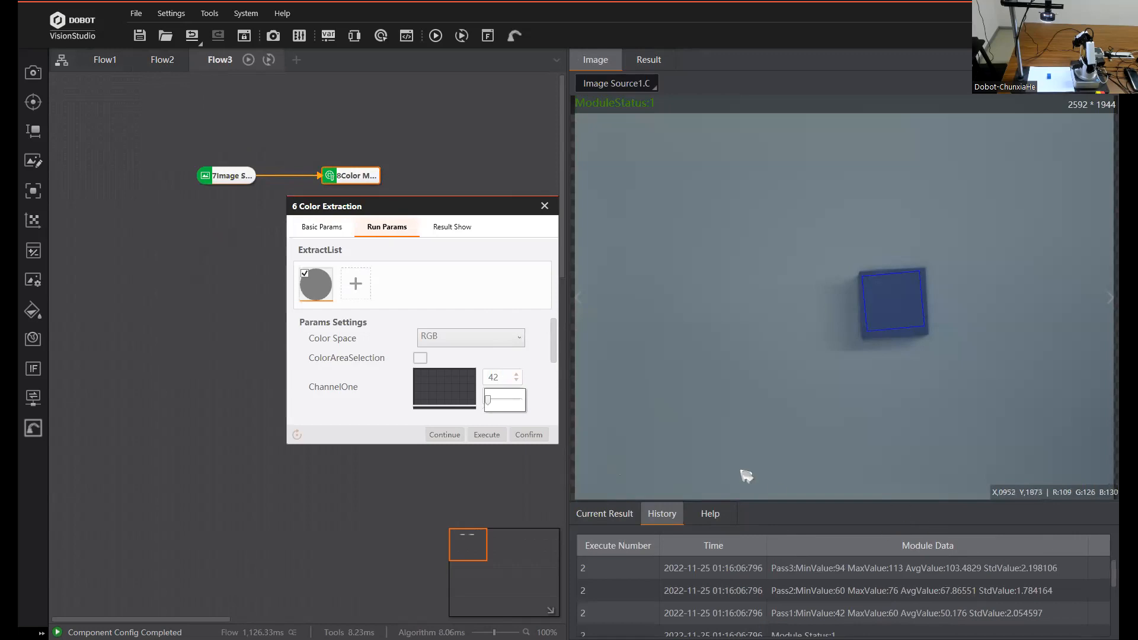
left_click(529, 393)
scroll(511, 391, "down", 1)
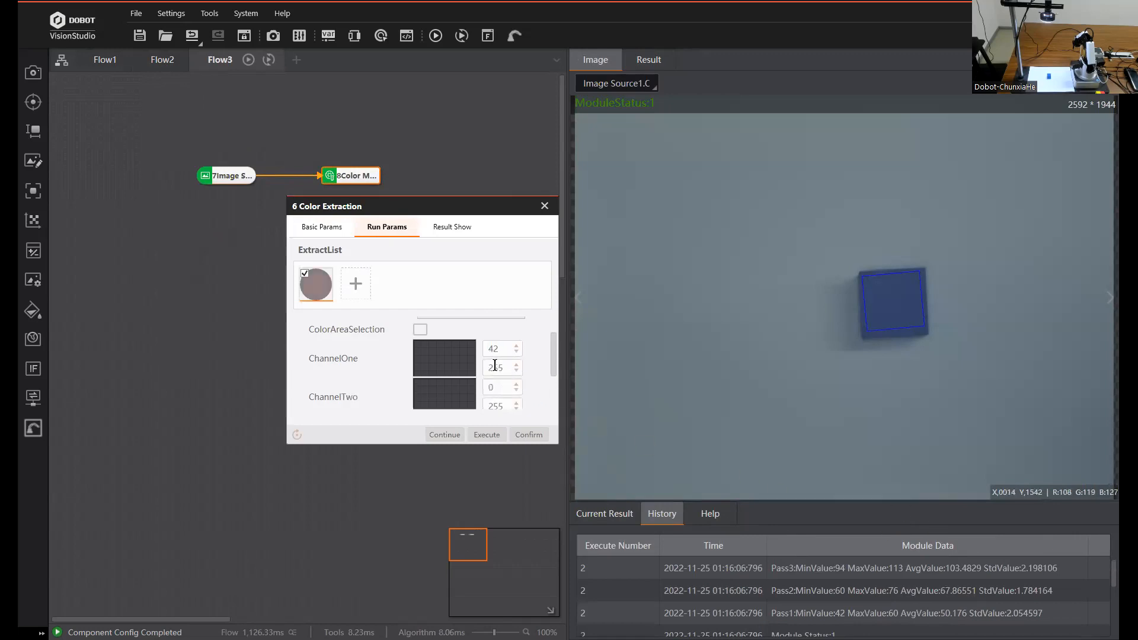
left_click(515, 368)
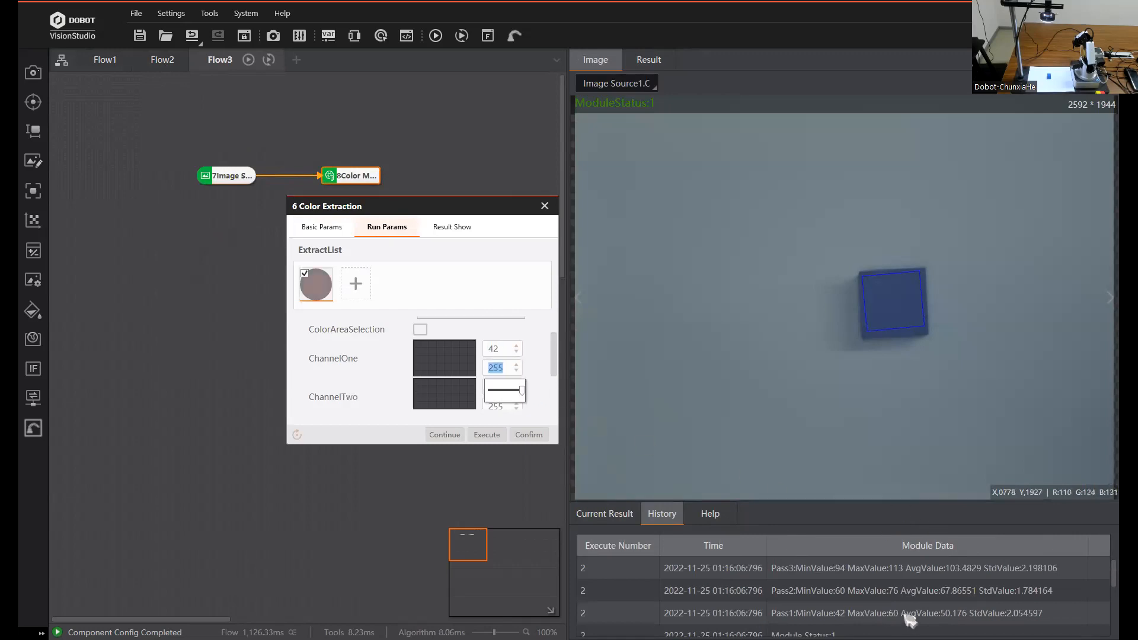
left_click(532, 380)
Step: Set the ChannelTwo range of the Color Extraction module to a minimum of 60 and a maximum of 76
scroll(531, 377, "down", 1)
left_click(502, 358)
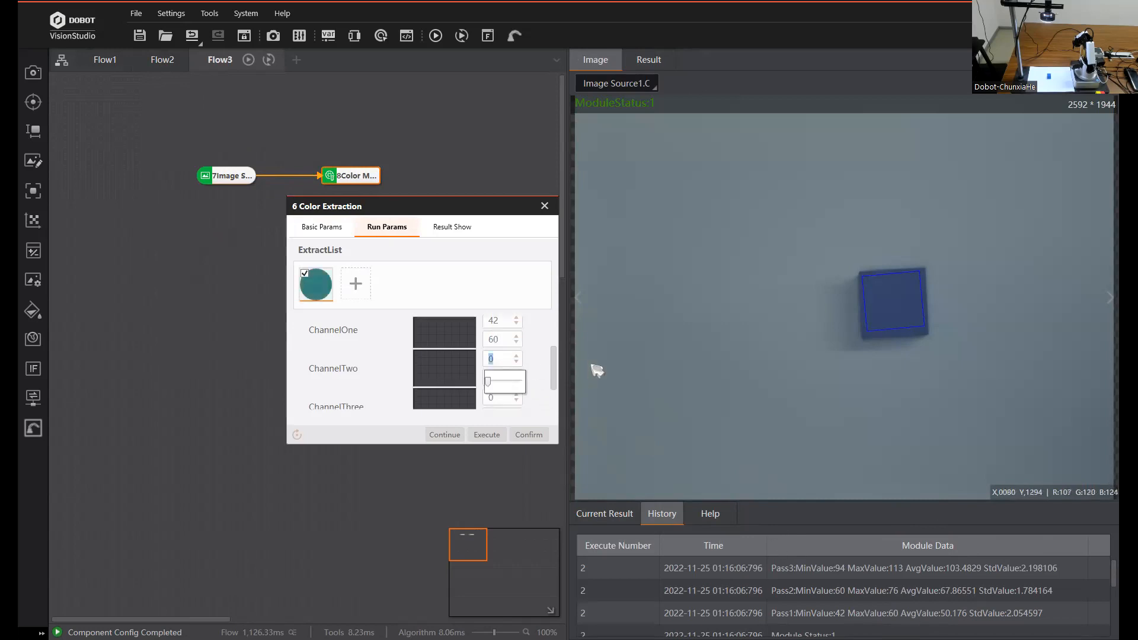
left_click(523, 364)
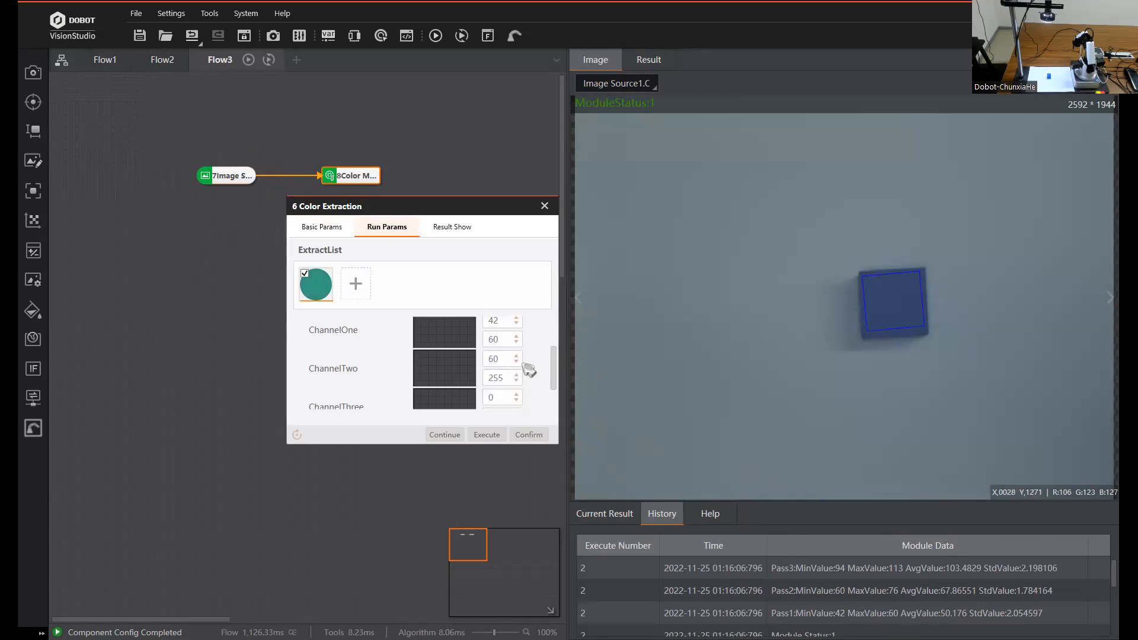
left_click(519, 380)
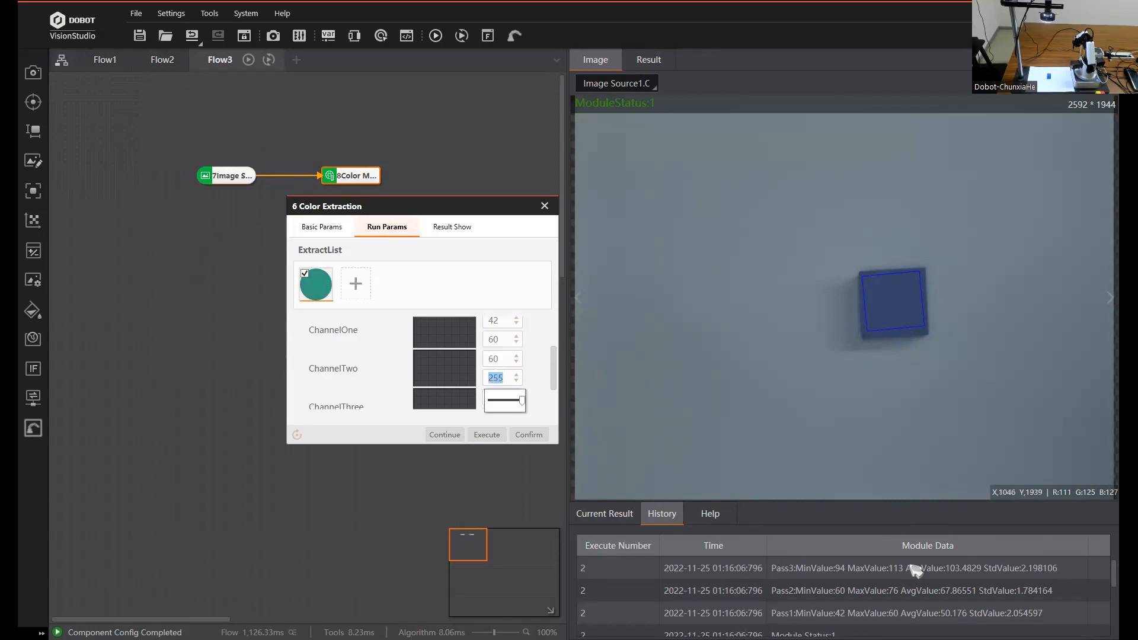
left_click(534, 375)
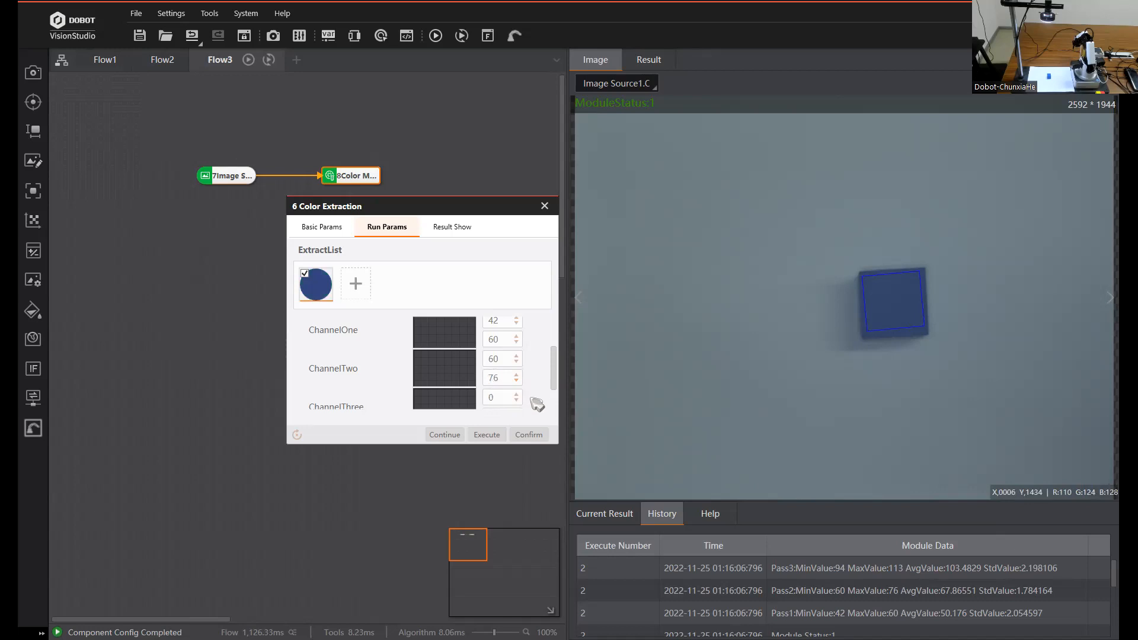
Step: Set the ChannelThree range of the Color Extraction module to a minimum of 94 and a maximum of 113, and confirm the parameters
scroll(502, 380, "down", 1)
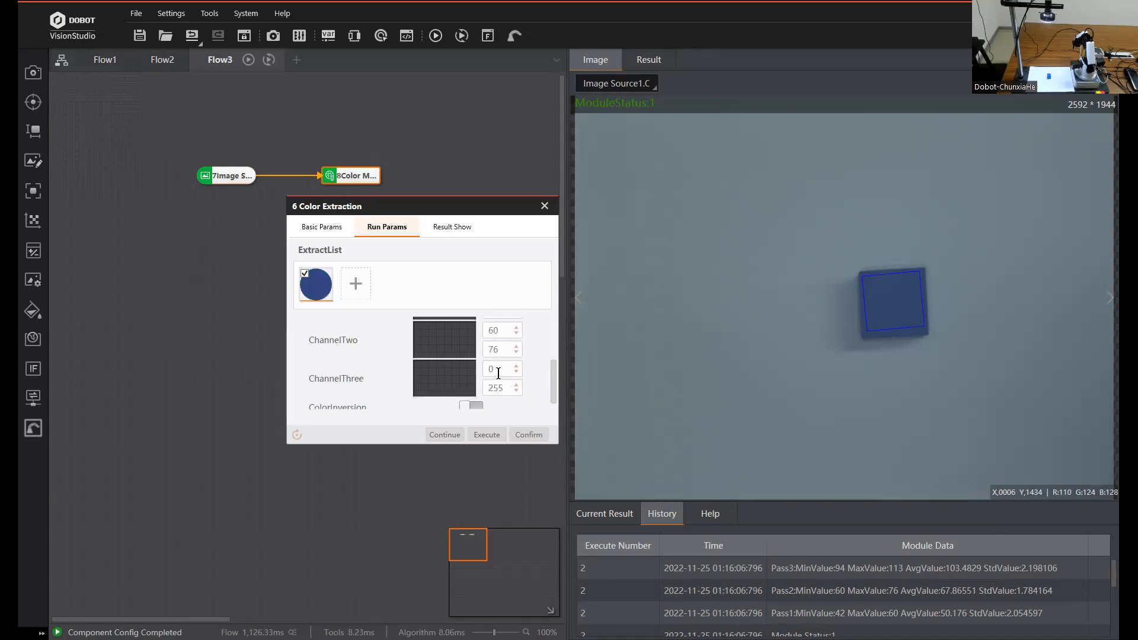
left_click(507, 372)
left_click(519, 387)
type("113")
left_click(538, 435)
Step: Reopen the Color Extraction module in Flow2, review the color space and channel ranges in its run parameters, and close it
left_click(160, 62)
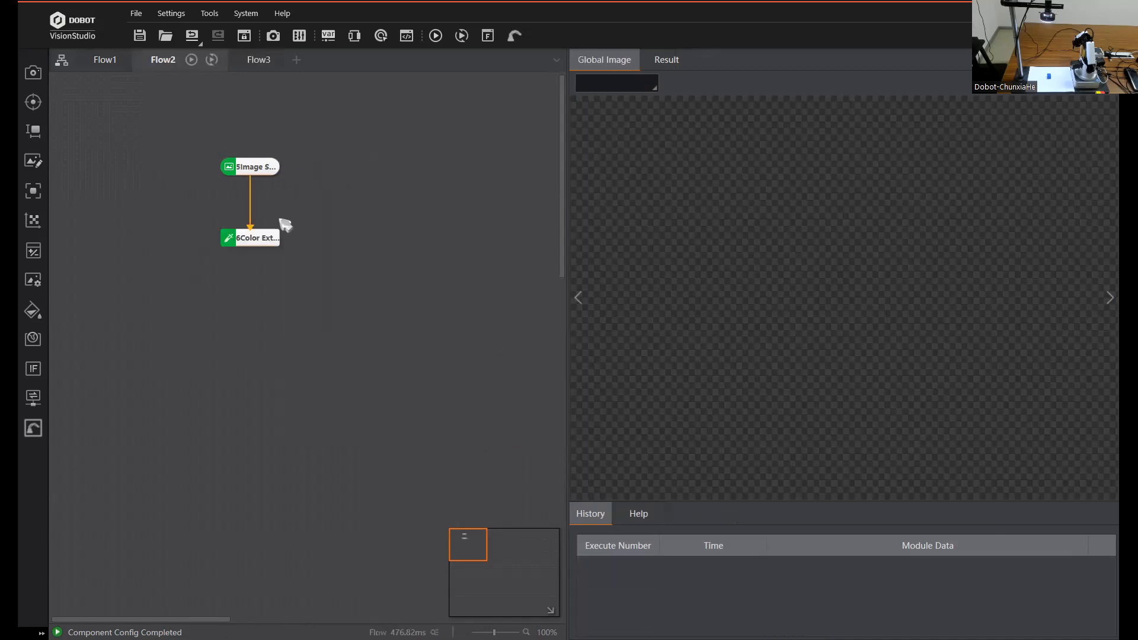
double_click(261, 239)
left_click(406, 231)
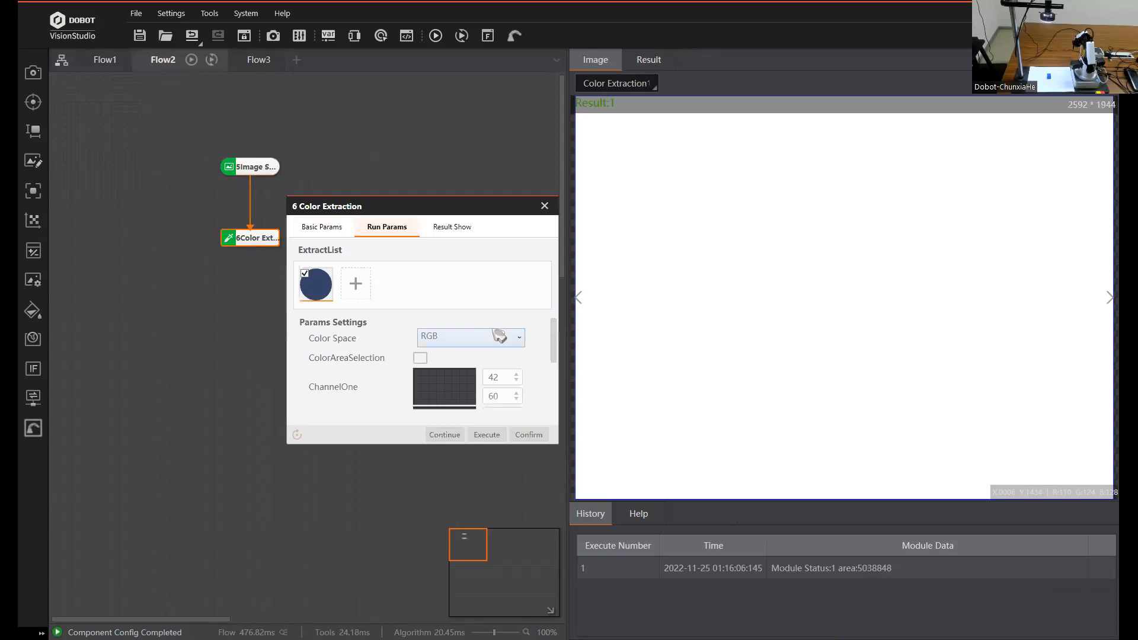
scroll(496, 333, "down", 4)
scroll(518, 381, "up", 4)
scroll(490, 335, "down", 4)
scroll(490, 335, "up", 4)
left_click(545, 206)
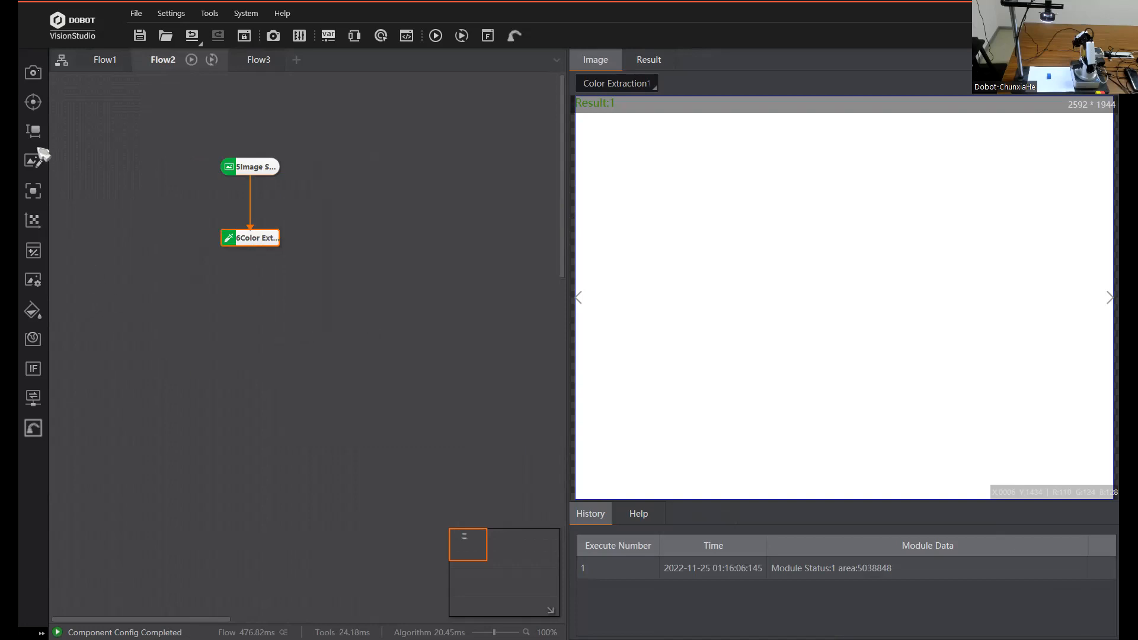
Step: Add an Image Morphology module below Color Extraction in Flow2, connect the two and check the new module's settings
mouse_move(34, 102)
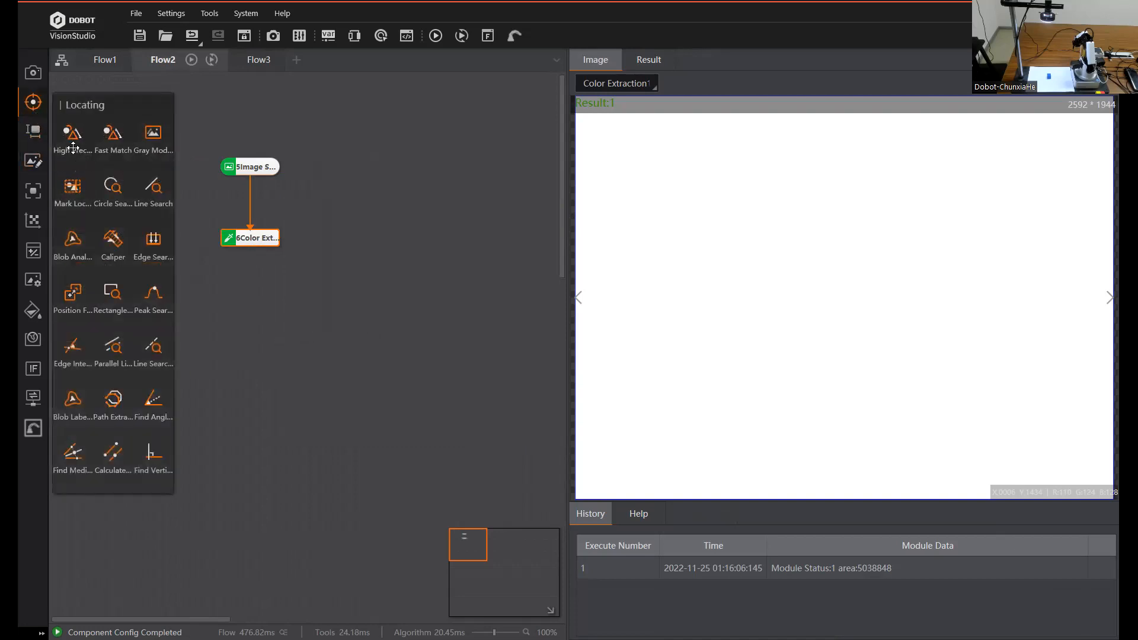
mouse_move(48, 294)
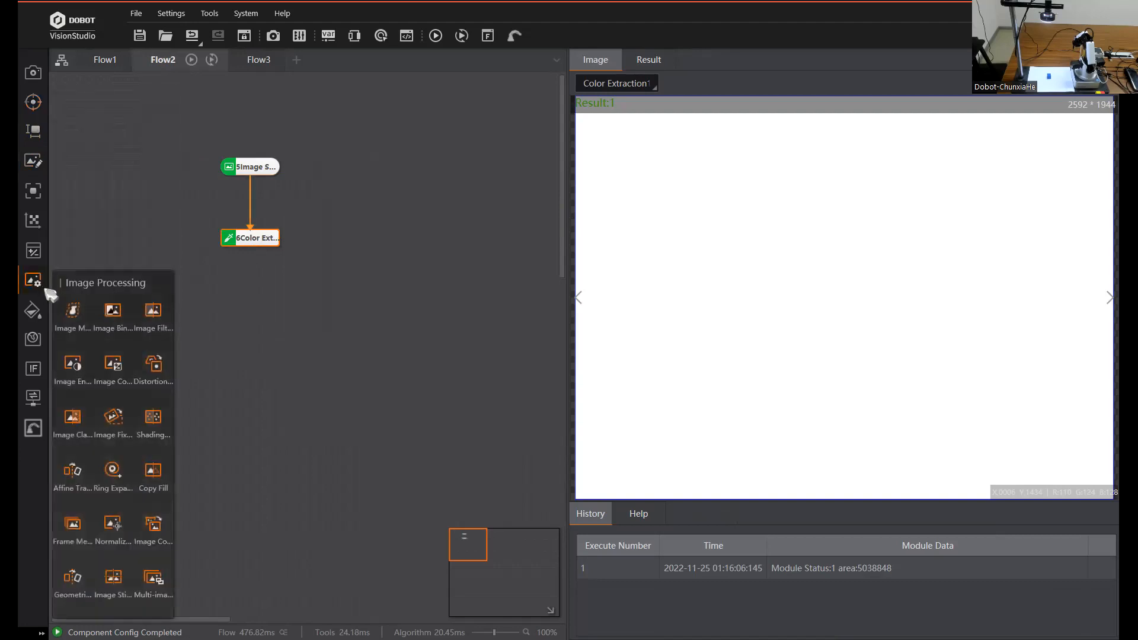
left_click_drag(89, 310, 250, 299)
double_click(267, 315)
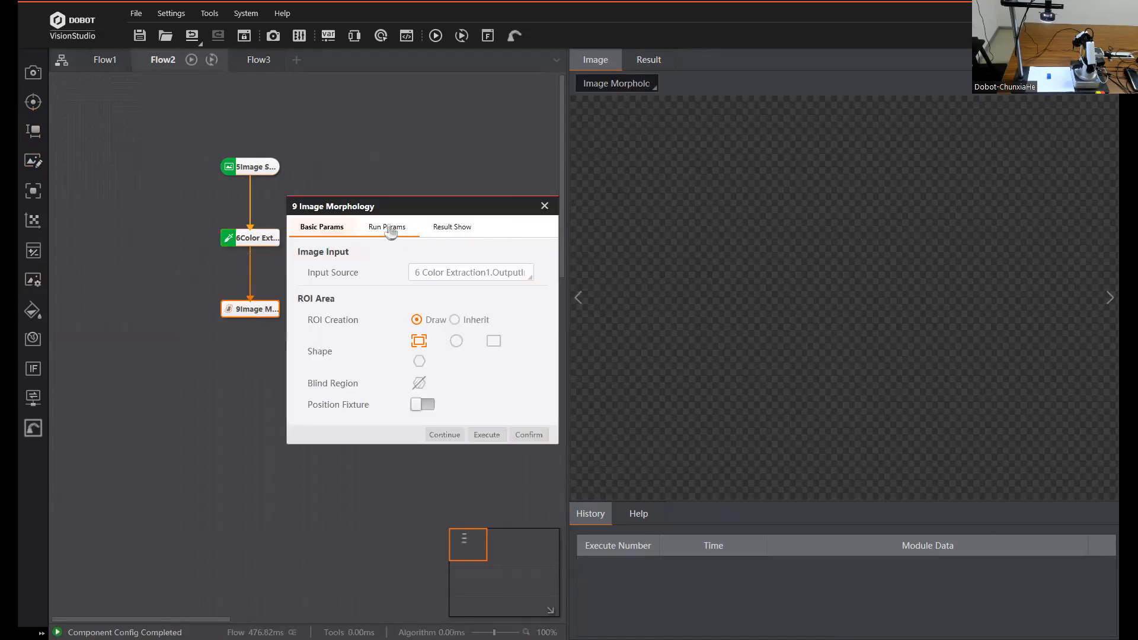
left_click(456, 229)
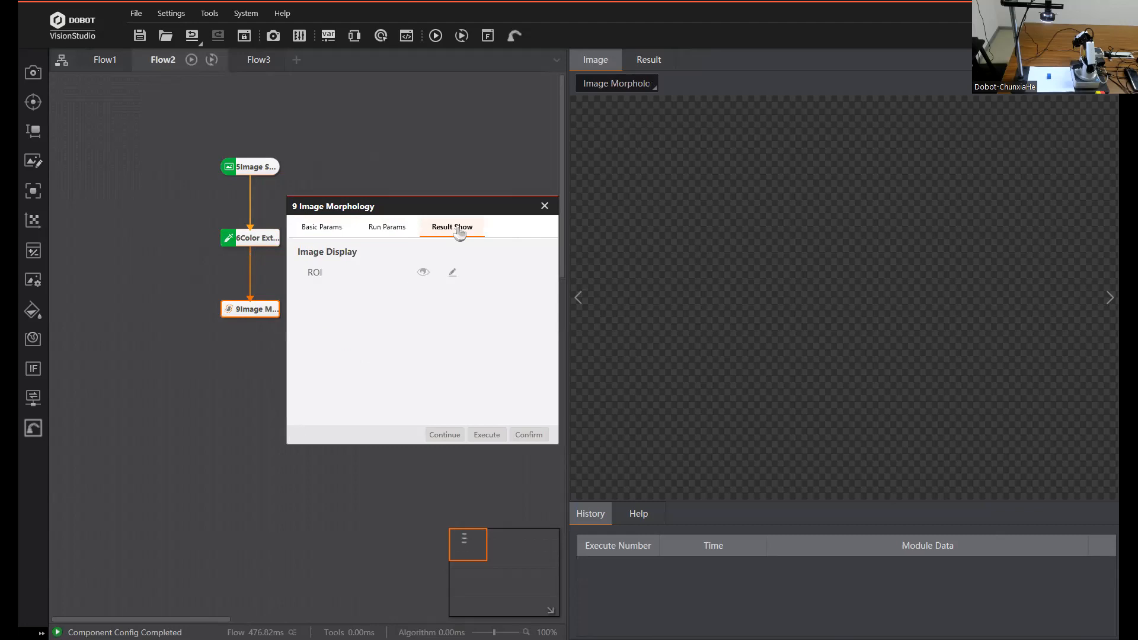
left_click(545, 207)
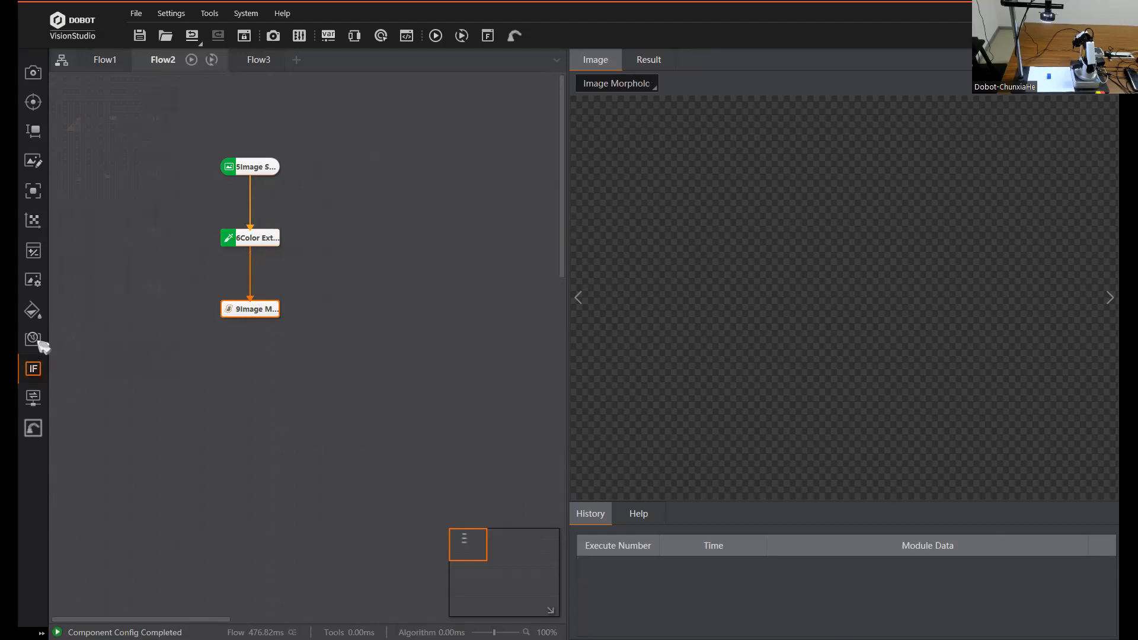
Step: Add a Blob Analysis module below Image Morphology in Flow2 and connect the two
mouse_move(34, 337)
mouse_move(38, 313)
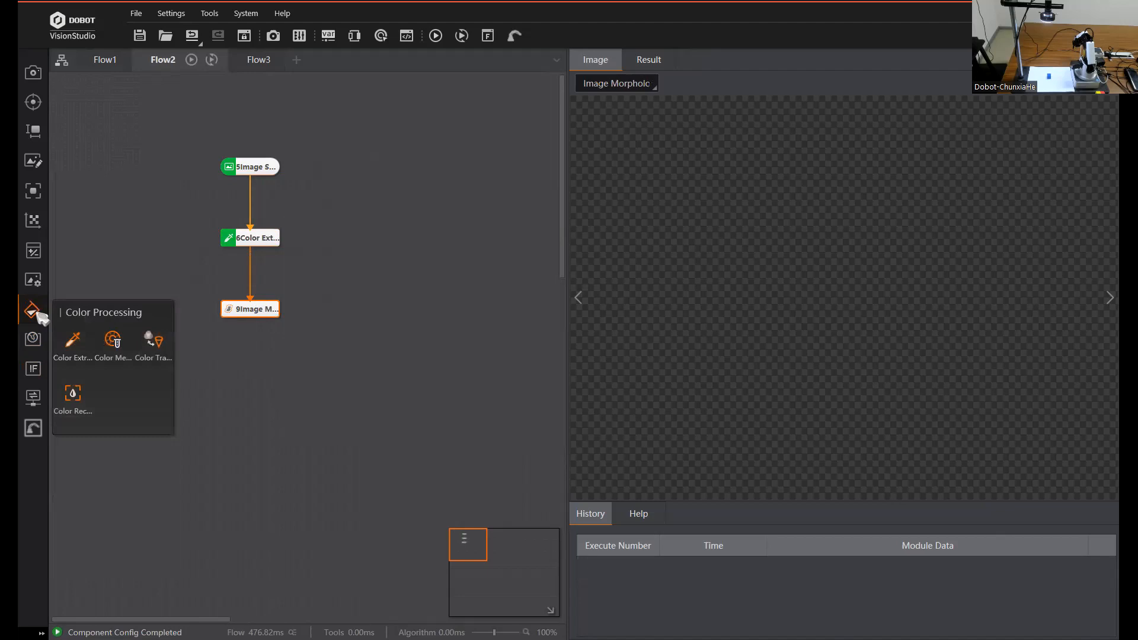
mouse_move(37, 107)
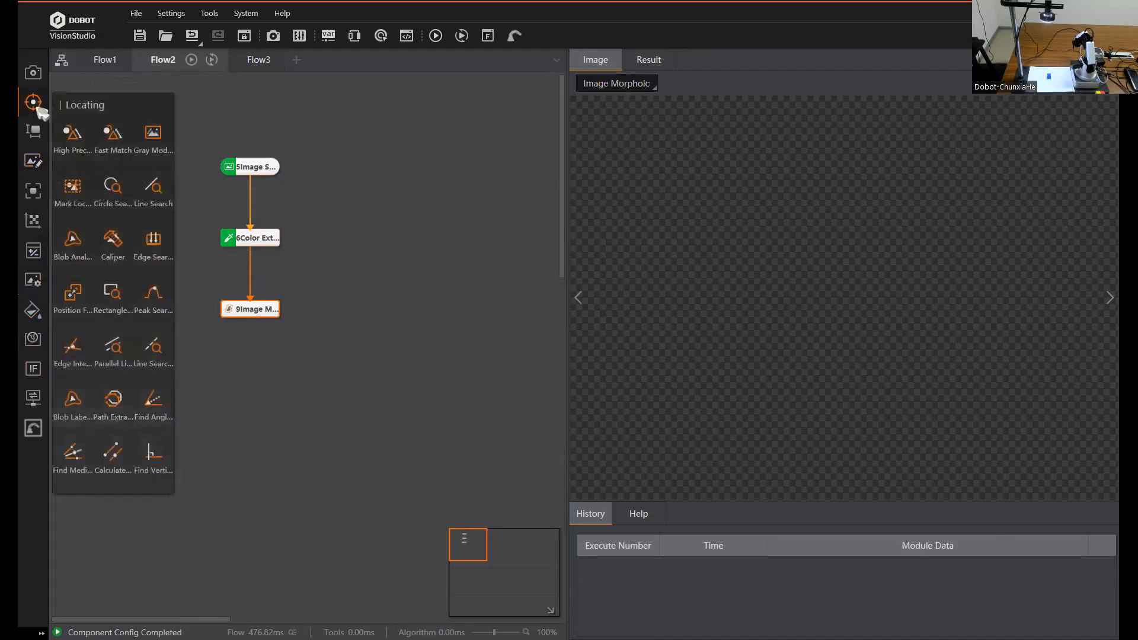
left_click_drag(73, 240, 250, 388)
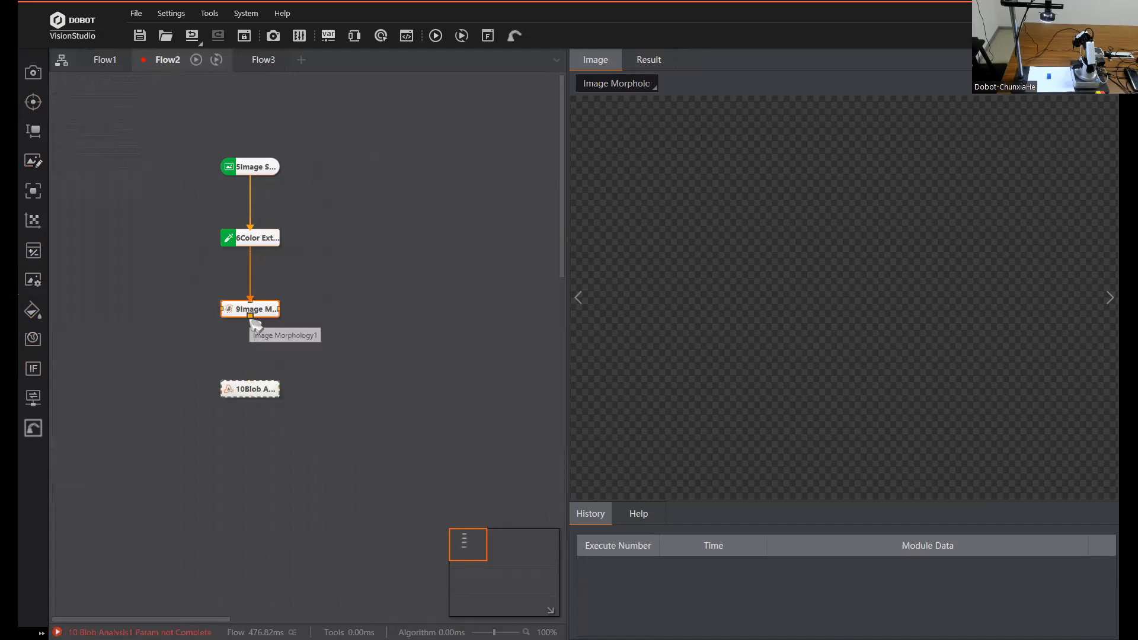
left_click_drag(250, 328, 269, 389)
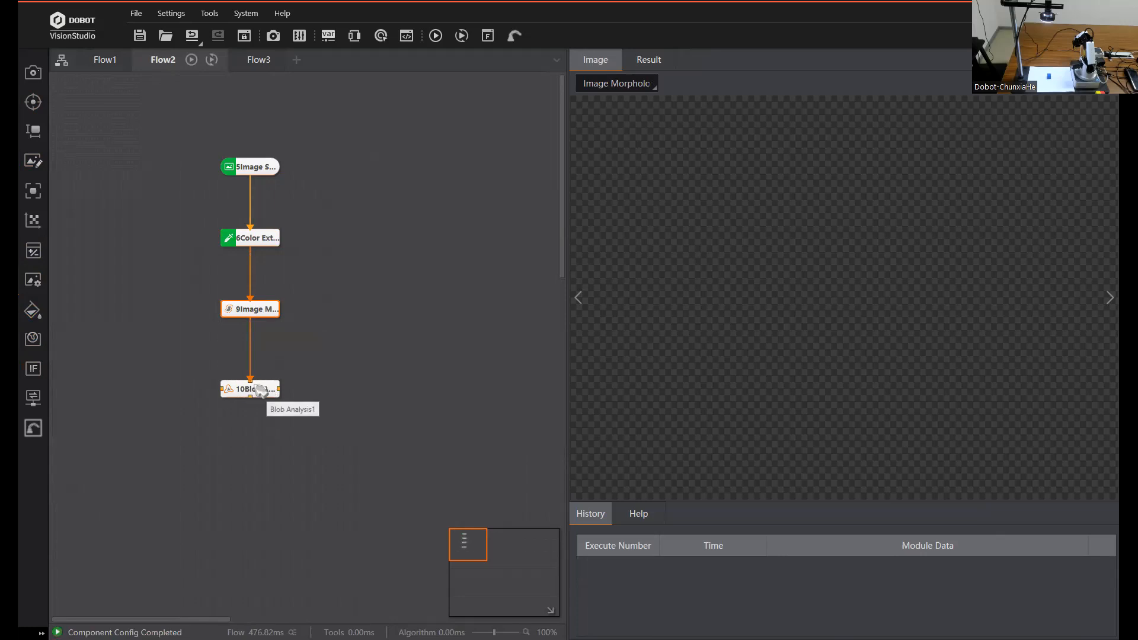
Step: Set the Blob Analysis threshold mode to No Binarization and its polarity to Brighter Than Background, and confirm
left_click(254, 385)
double_click(263, 389)
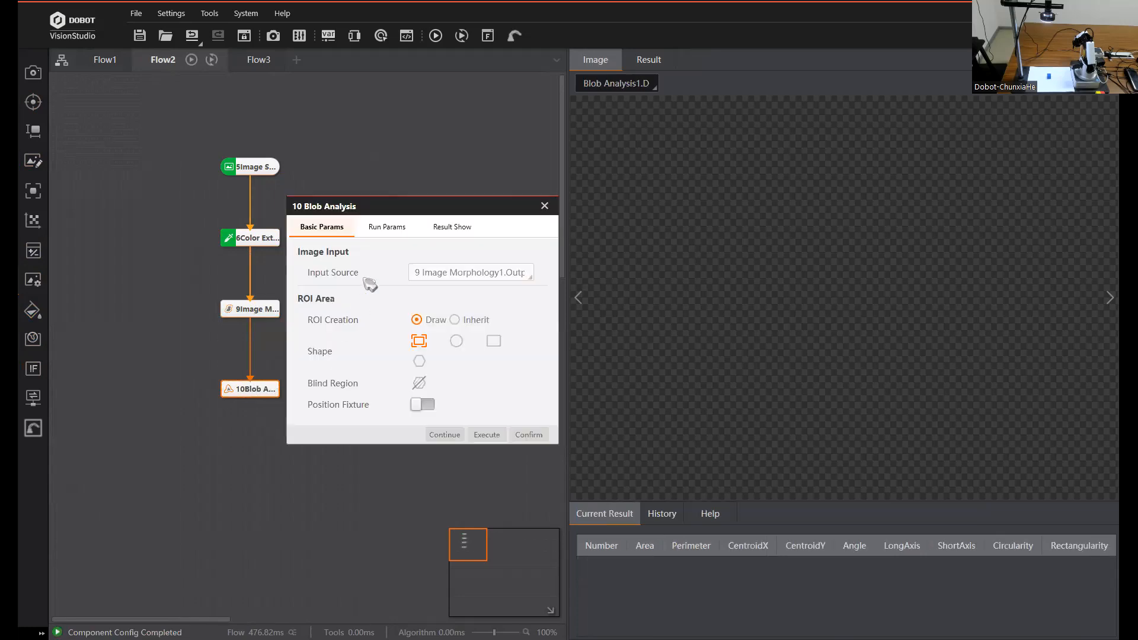
left_click(390, 228)
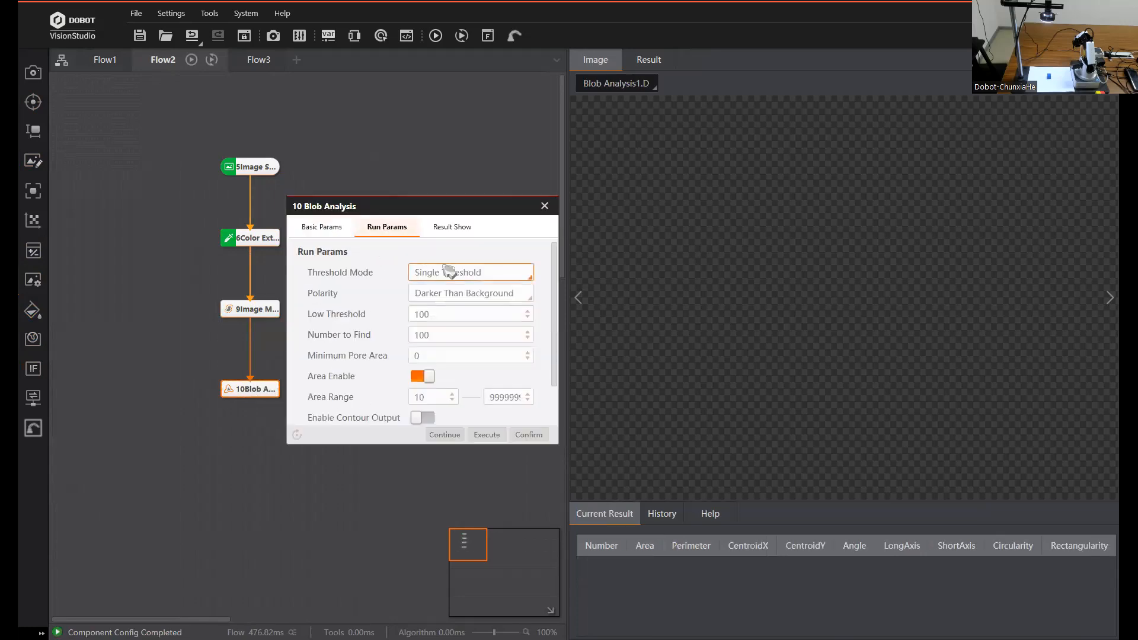
left_click(483, 273)
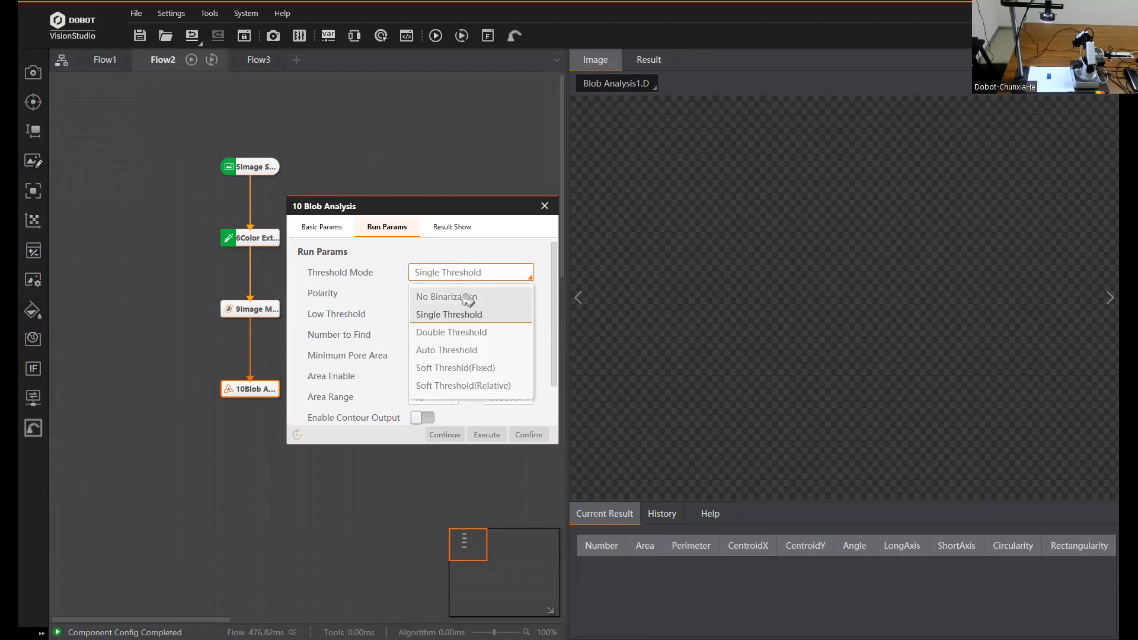
left_click(468, 298)
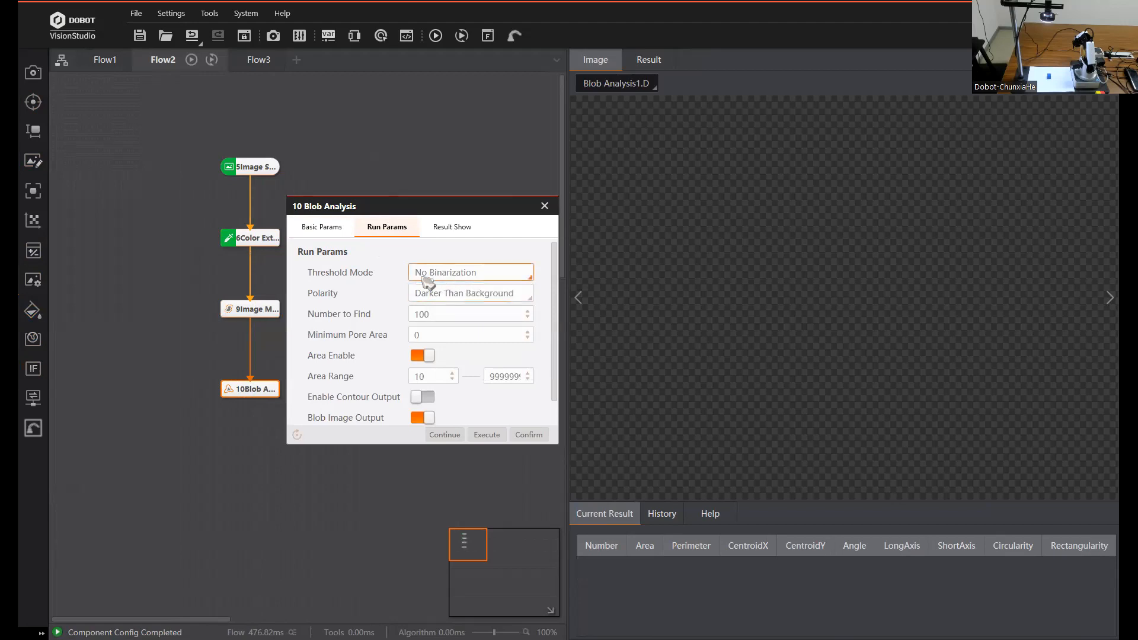
left_click(472, 294)
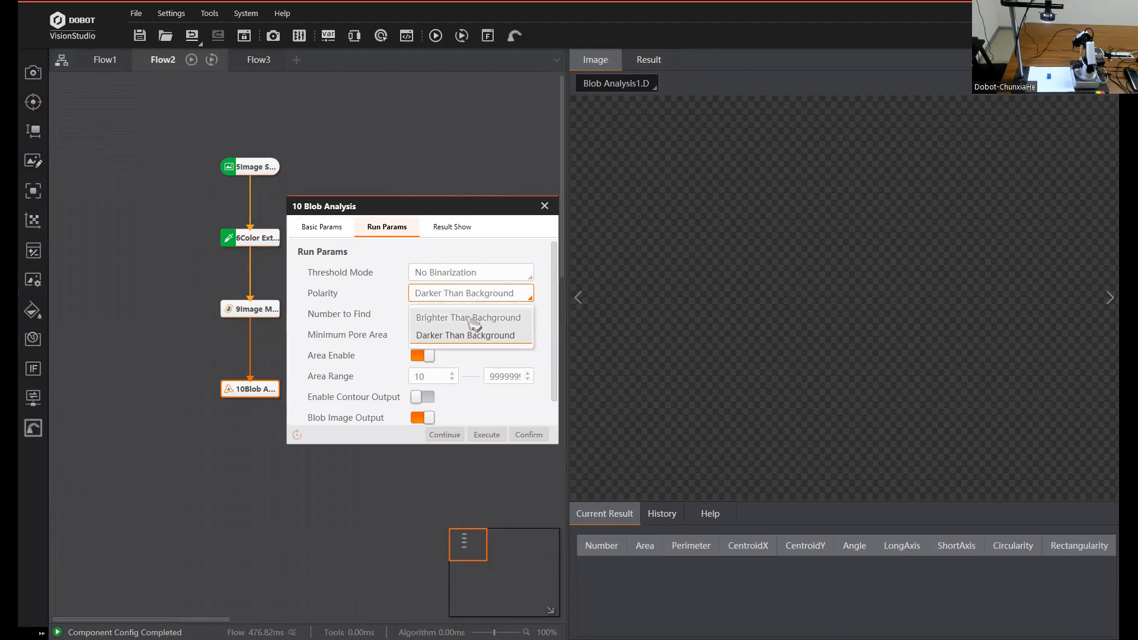
left_click(474, 319)
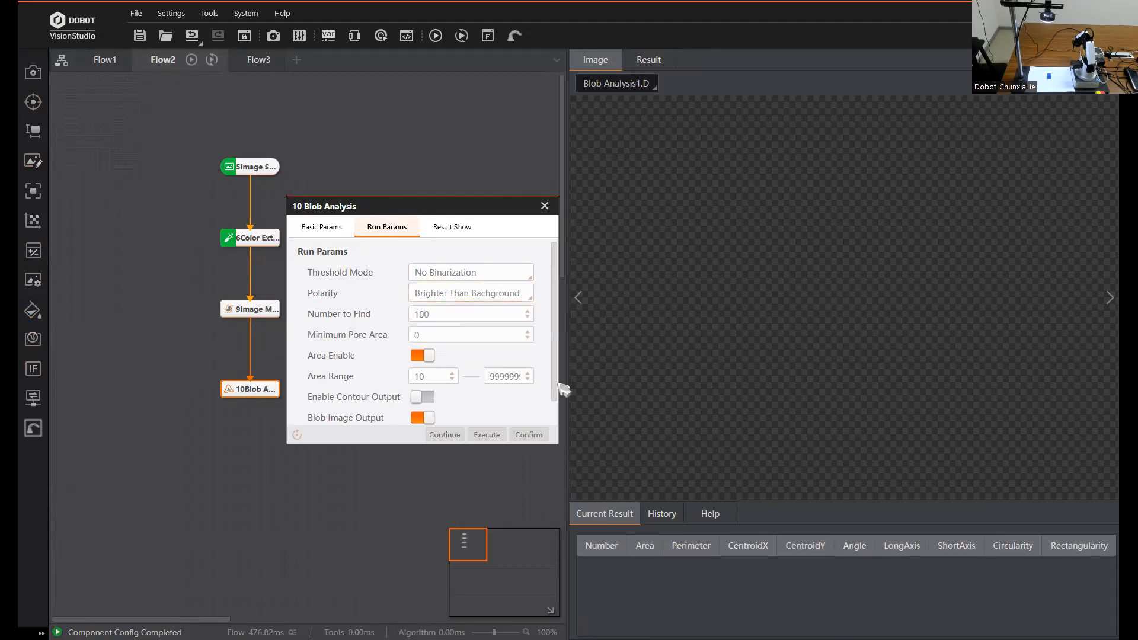
left_click(536, 437)
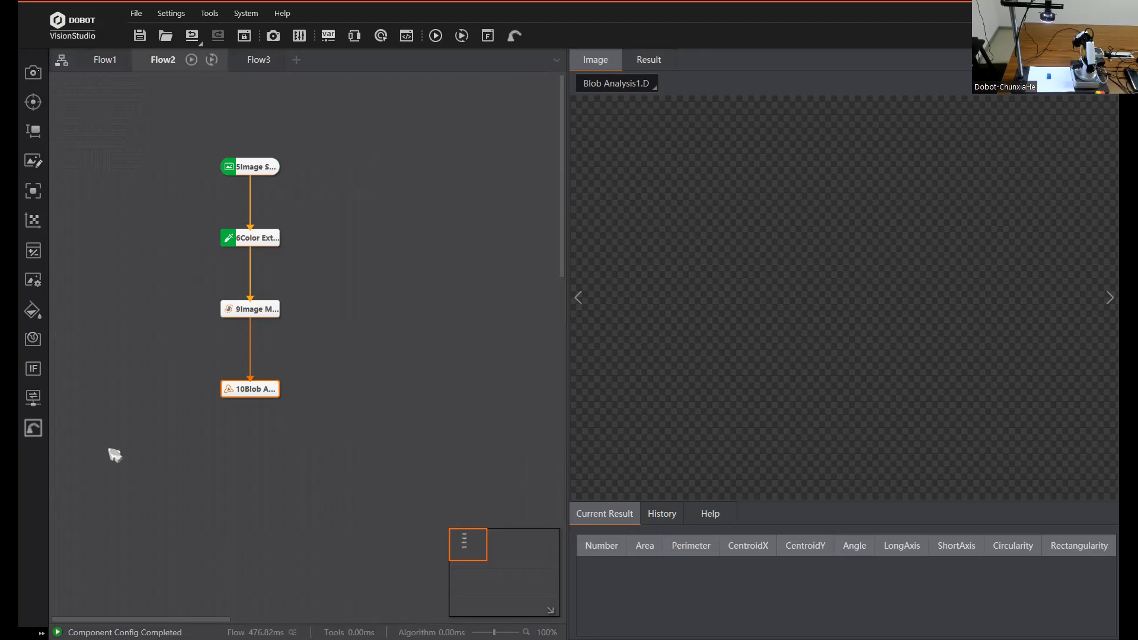
Step: Add a Calibration Transformation module below Blob Analysis in Flow2, connect the two and open the new module's basic parameters
mouse_move(45, 279)
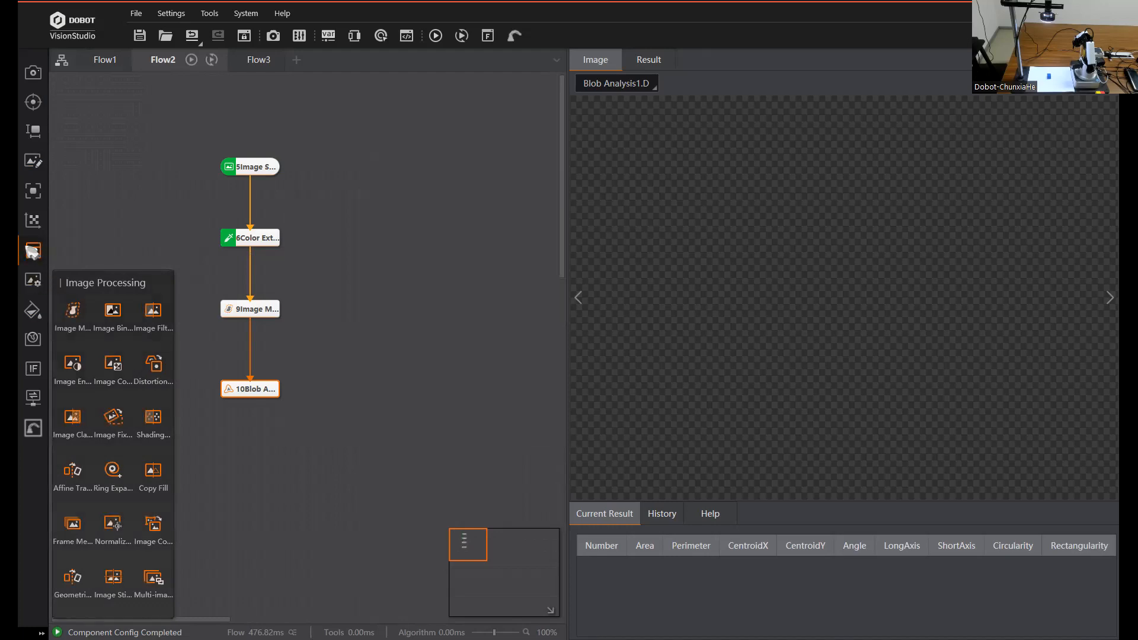
mouse_move(36, 254)
left_click_drag(72, 335, 249, 476)
left_click_drag(250, 396, 264, 477)
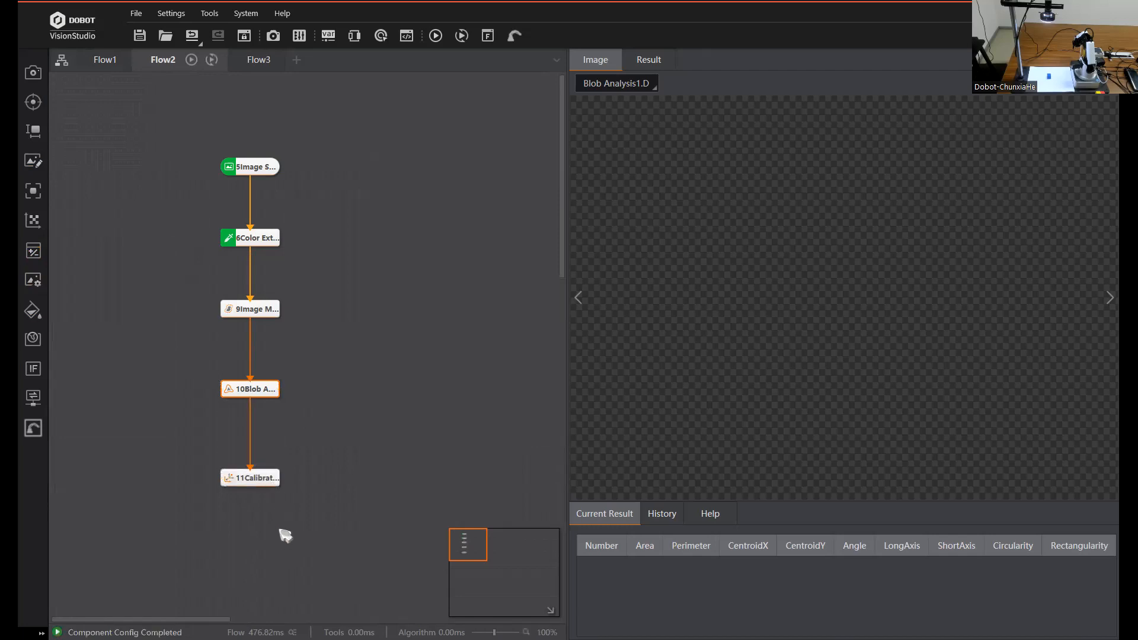
left_click(262, 480)
double_click(263, 480)
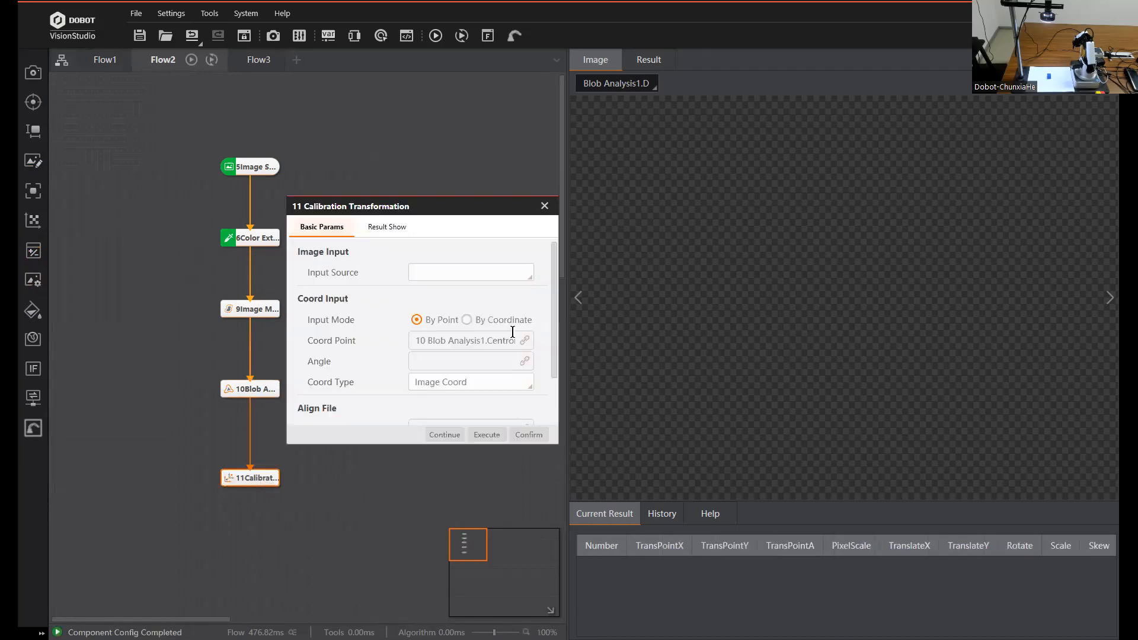
Step: Load the calibration4 file from the Desktop as the Calibration Transformation module's calibration file and confirm the module's settings
scroll(513, 329, "down", 2)
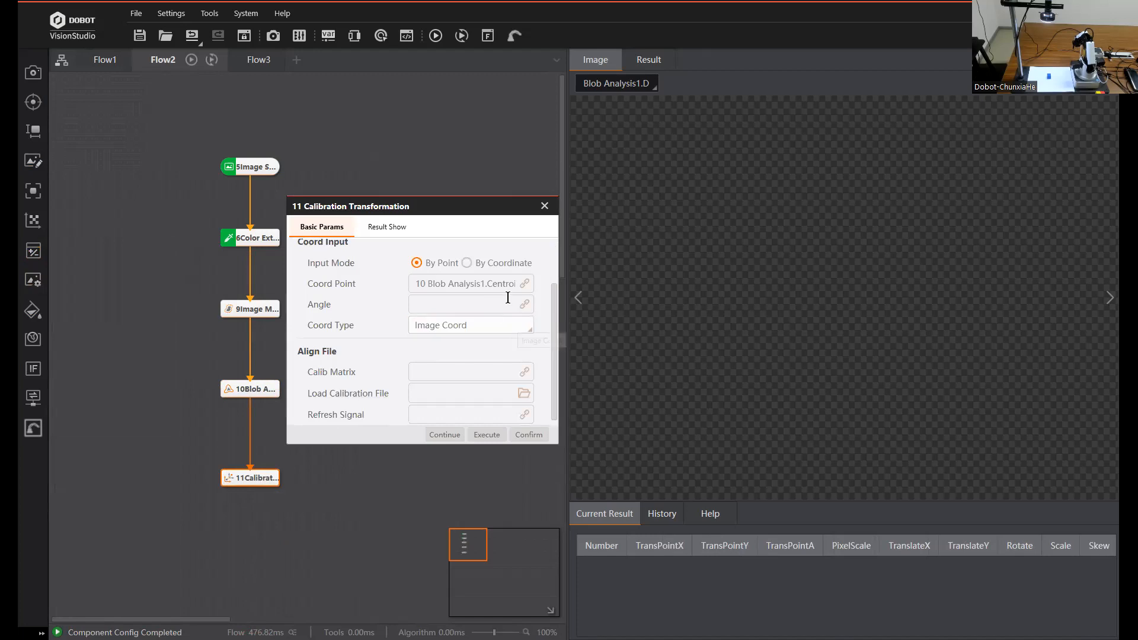
left_click(523, 391)
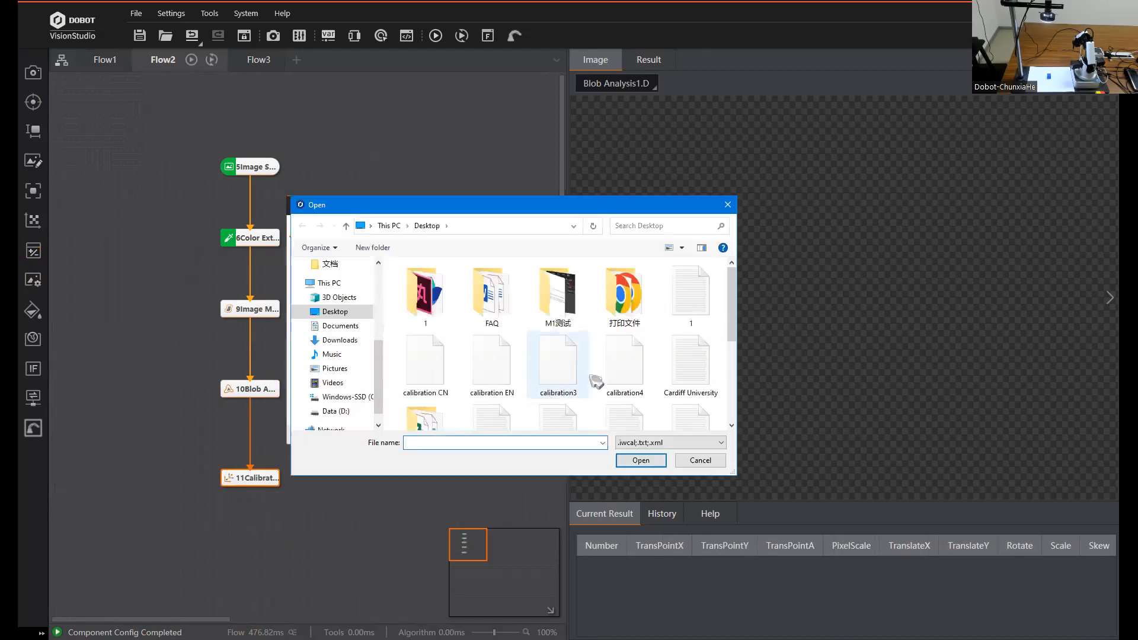
left_click(628, 373)
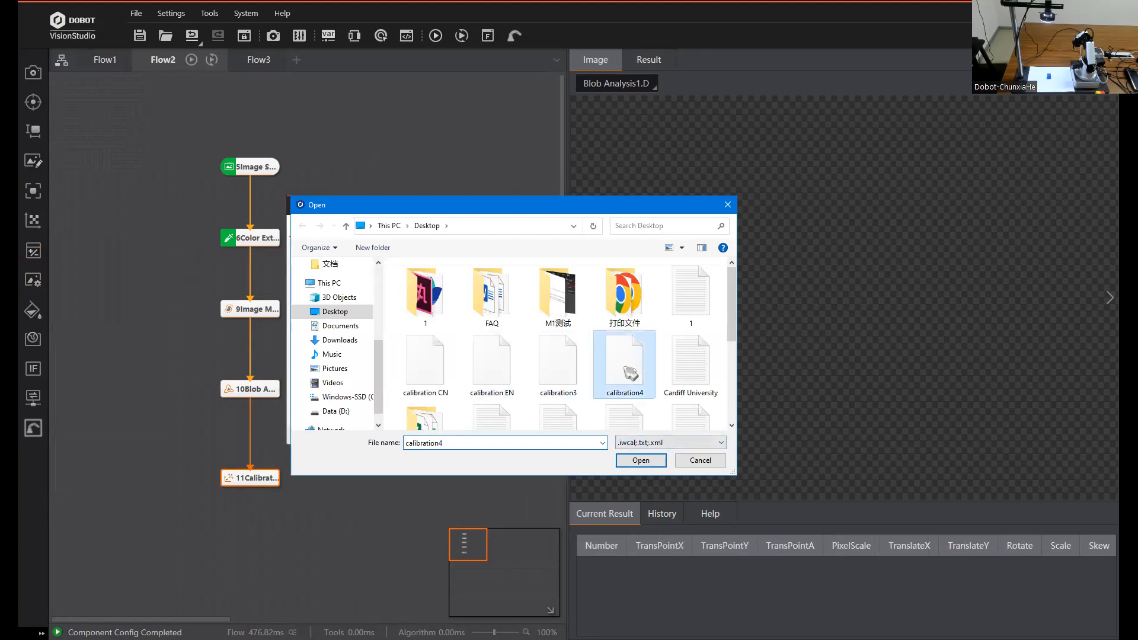
double_click(630, 373)
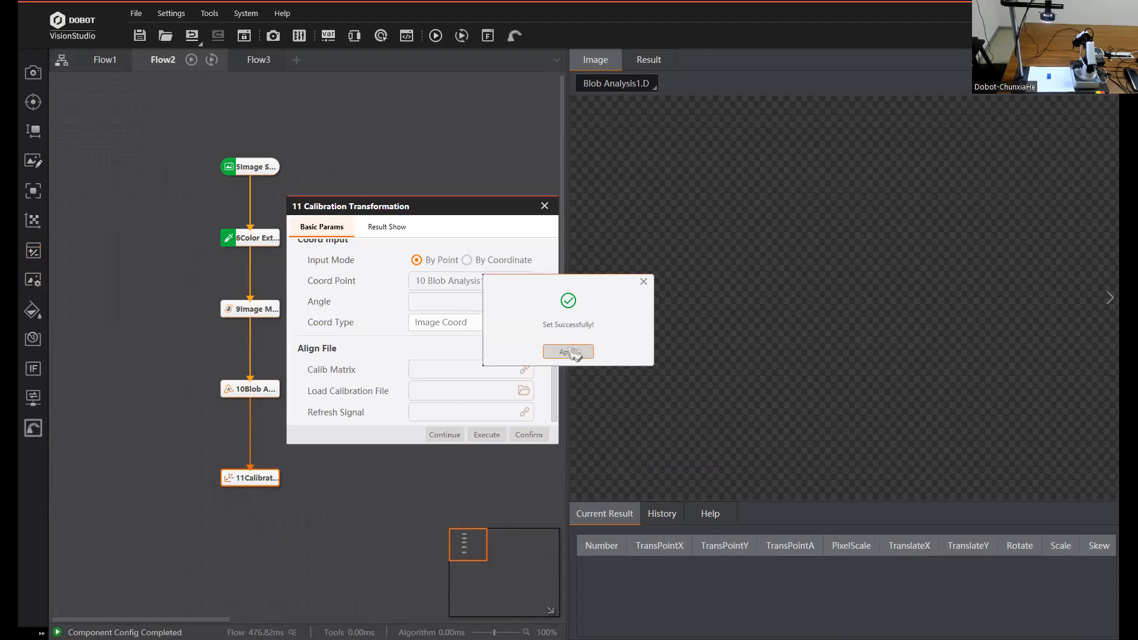
left_click(567, 352)
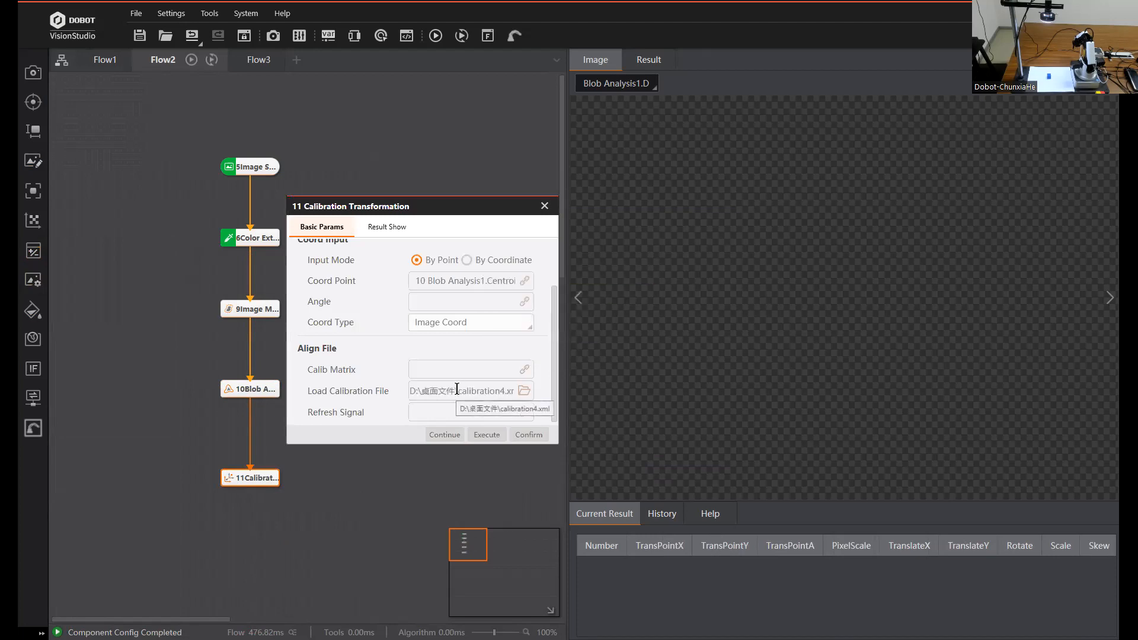
left_click_drag(458, 389, 499, 391)
left_click(478, 391)
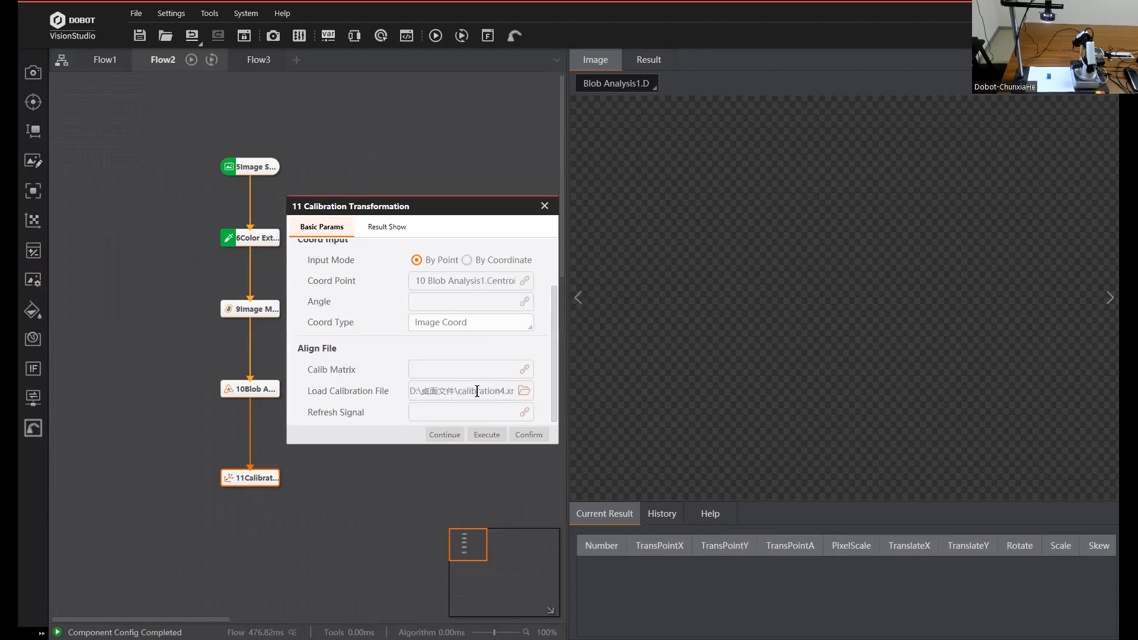
left_click(529, 435)
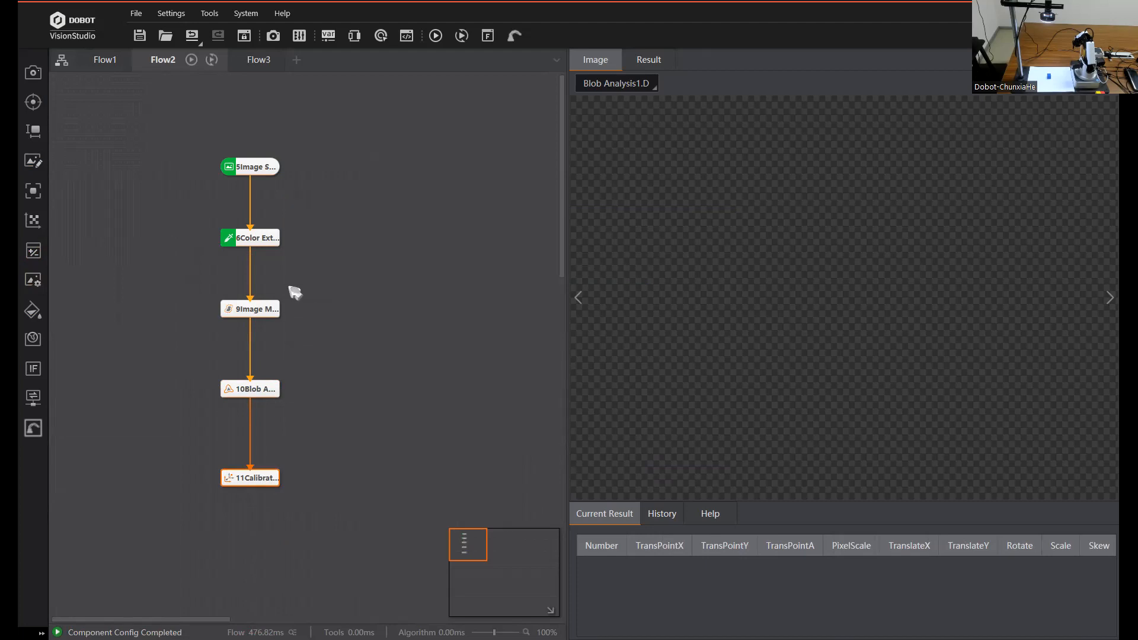
Step: Run the flow for different block positions and compare the source image with the Calibration Transformation results
left_click(437, 37)
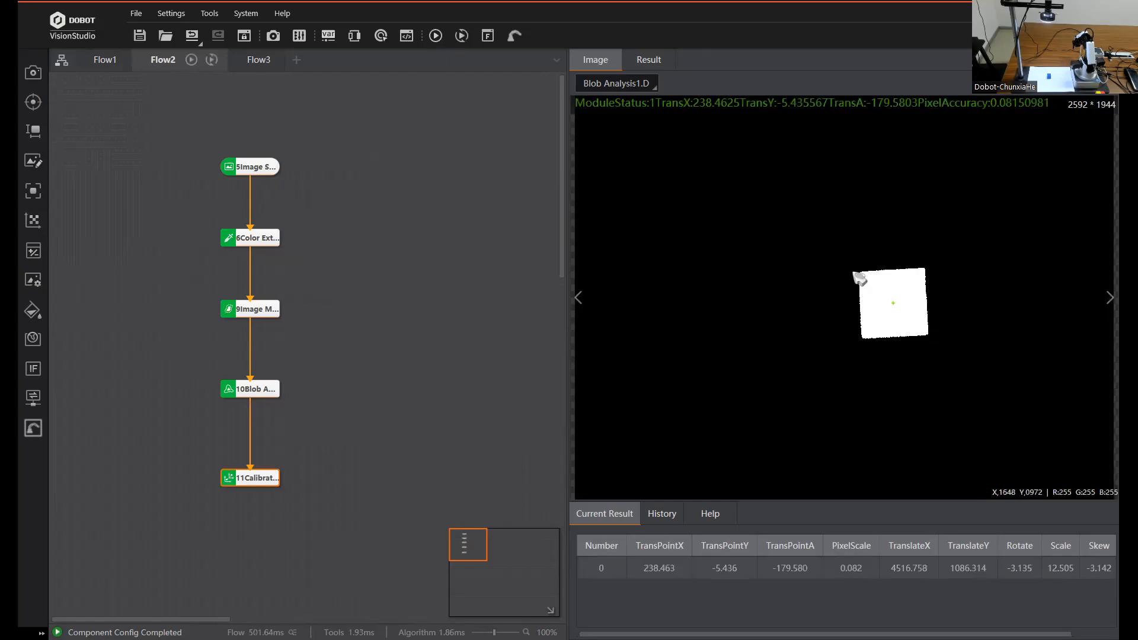
left_click(249, 173)
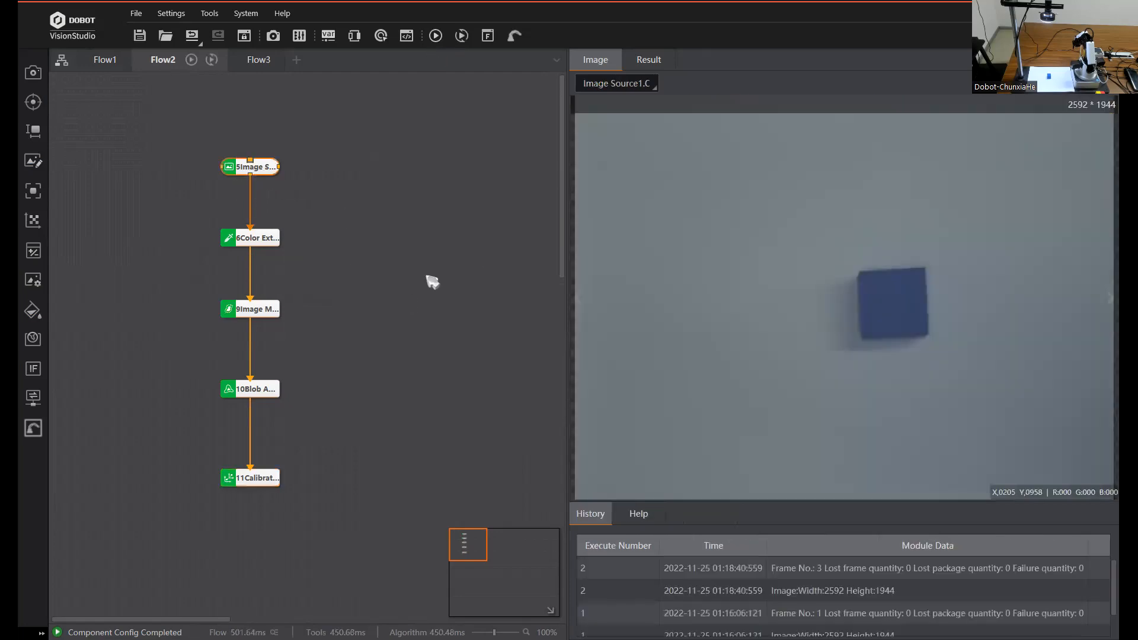
left_click(273, 477)
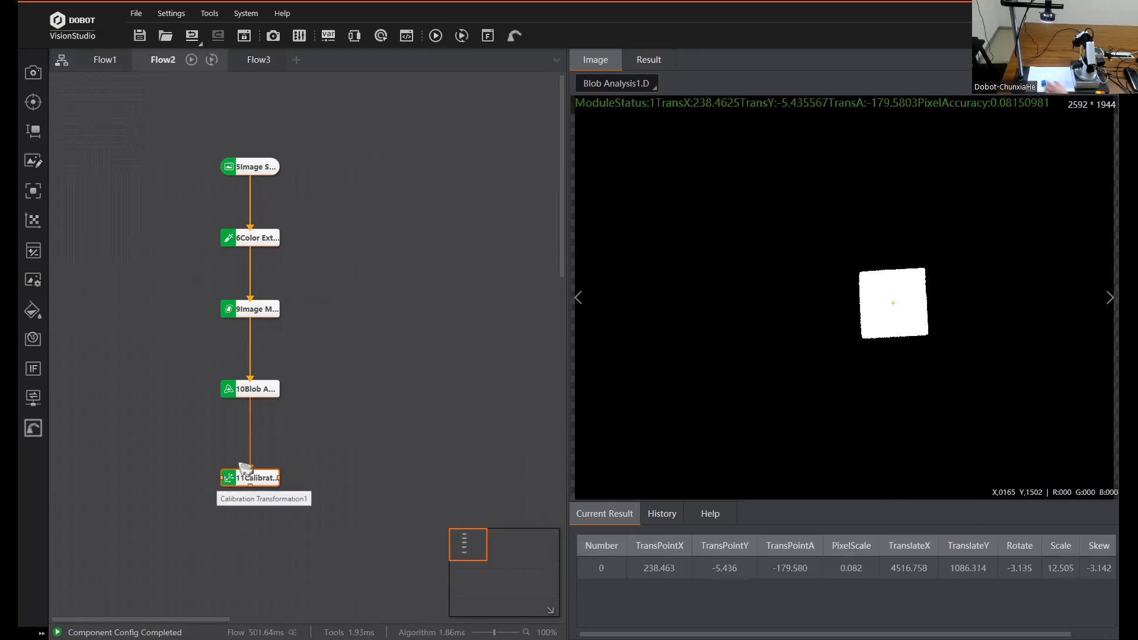
left_click(437, 36)
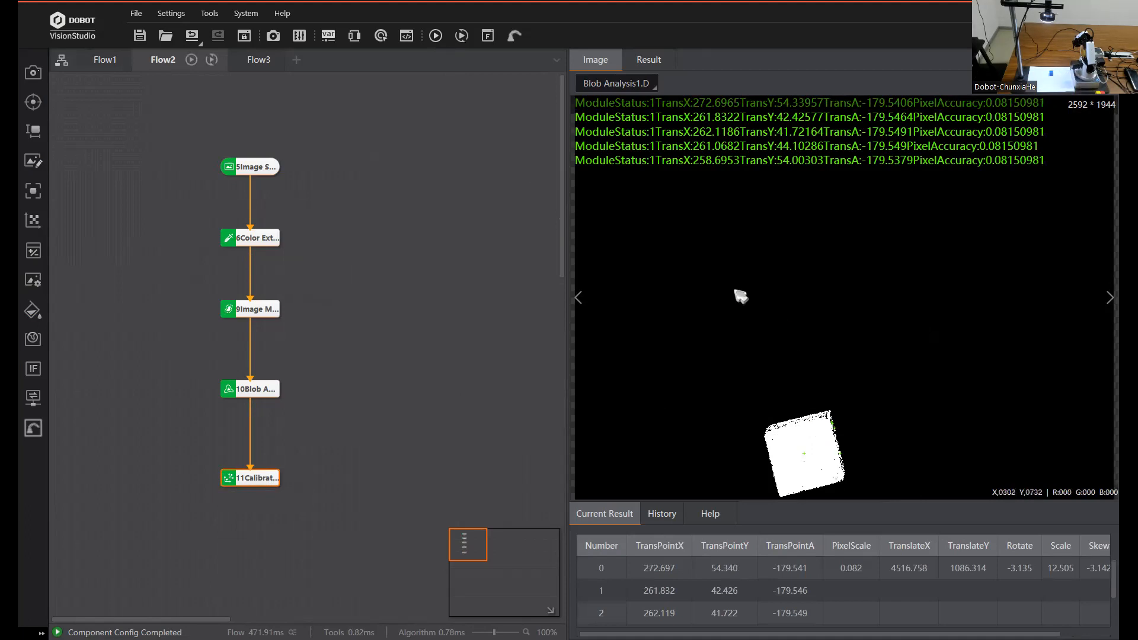
left_click(435, 35)
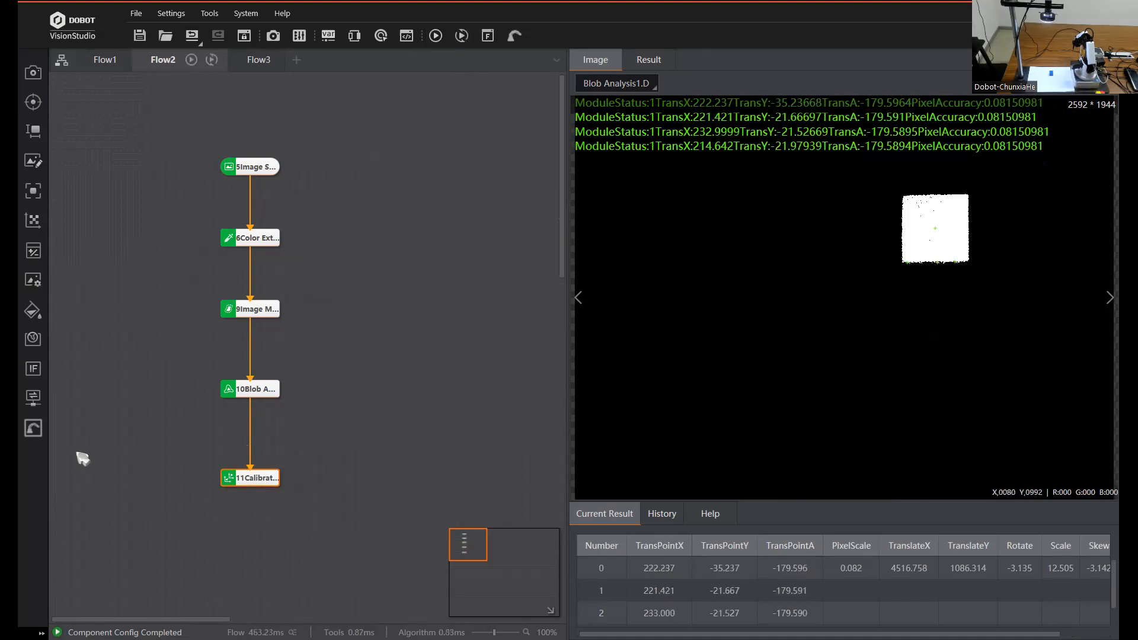
Step: Add a Move Point module with a SuctionCup module below it in Flow2, and connect them in sequence after Calibration Transformation
mouse_move(44, 425)
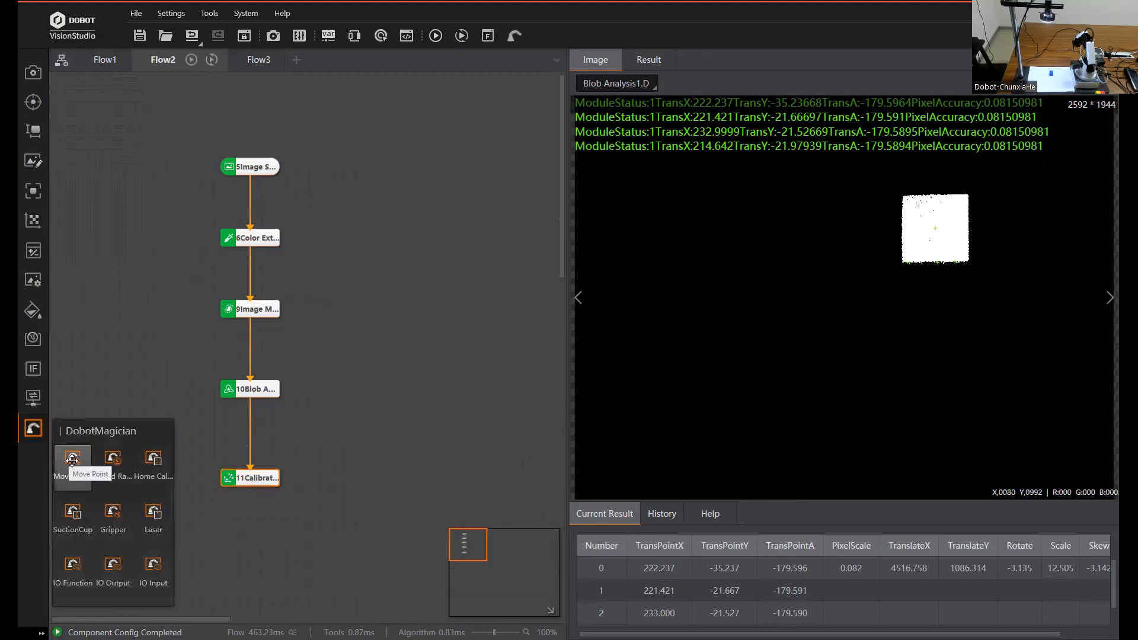
left_click_drag(68, 456, 406, 212)
left_click_drag(419, 330, 420, 330)
left_click_drag(287, 480, 392, 331)
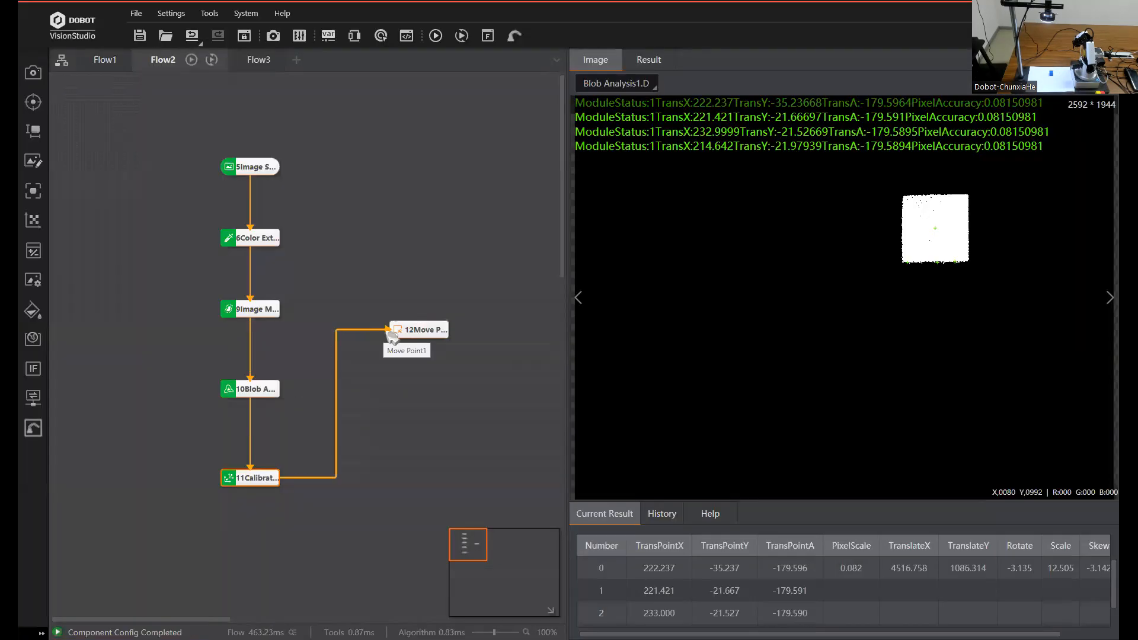
left_click(33, 428)
left_click_drag(76, 509, 420, 391)
left_click_drag(422, 339, 421, 385)
Step: Add a second Move Point and a second SuctionCup below the first SuctionCup and connect them in sequence
left_click(33, 428)
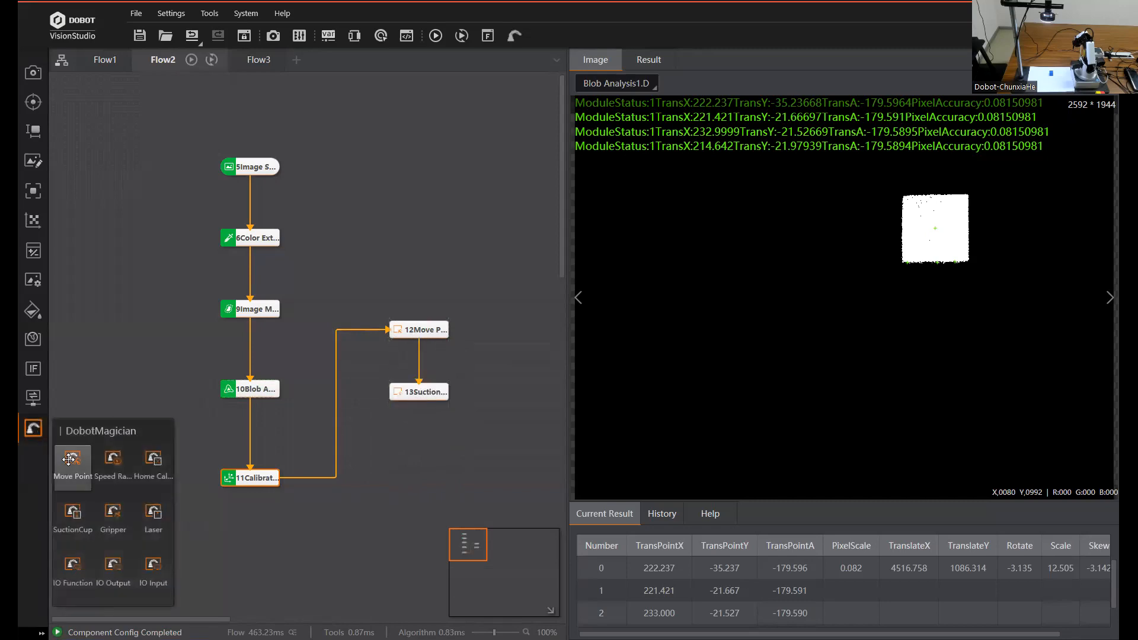
left_click_drag(423, 444, 421, 447)
left_click_drag(419, 401, 420, 440)
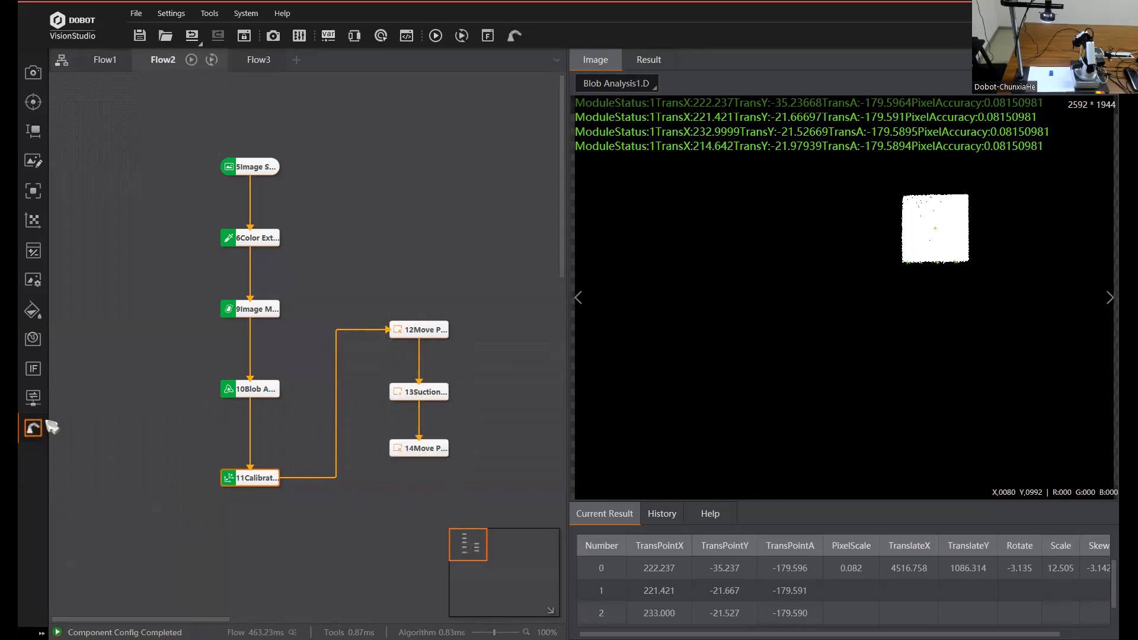
left_click(33, 428)
left_click_drag(69, 505, 422, 508)
left_click_drag(421, 455, 423, 505)
left_click_drag(429, 514, 427, 518)
Step: Link the first Move Point's X to TransPointX and its Y to TransPointY of the Calibration Transformation's OutputPoint
double_click(439, 336)
left_click(529, 274)
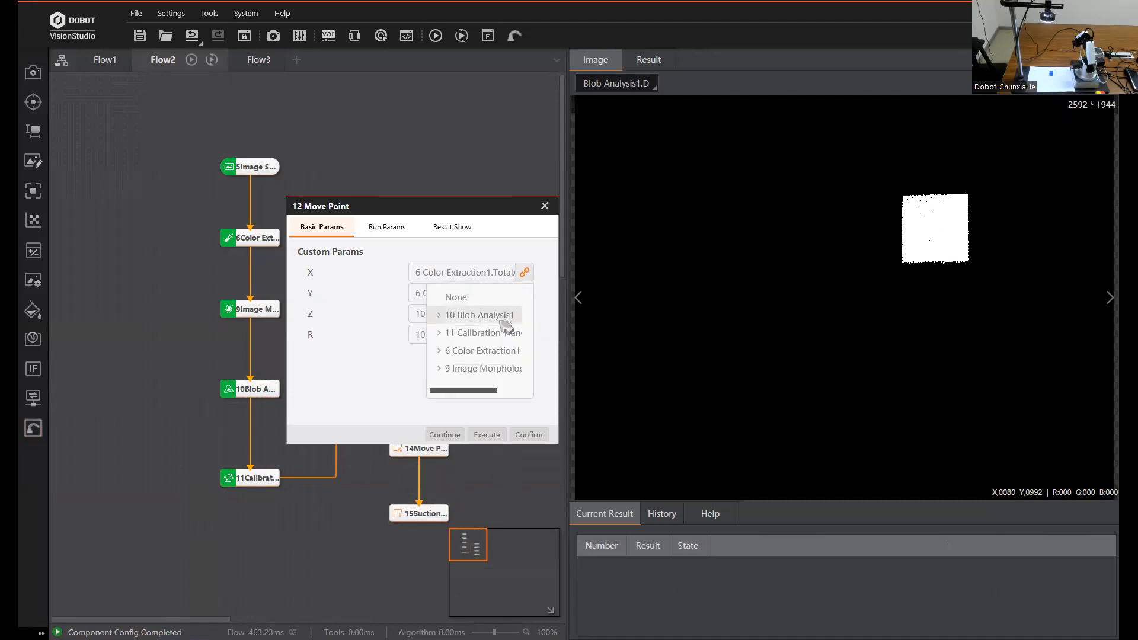
left_click(492, 334)
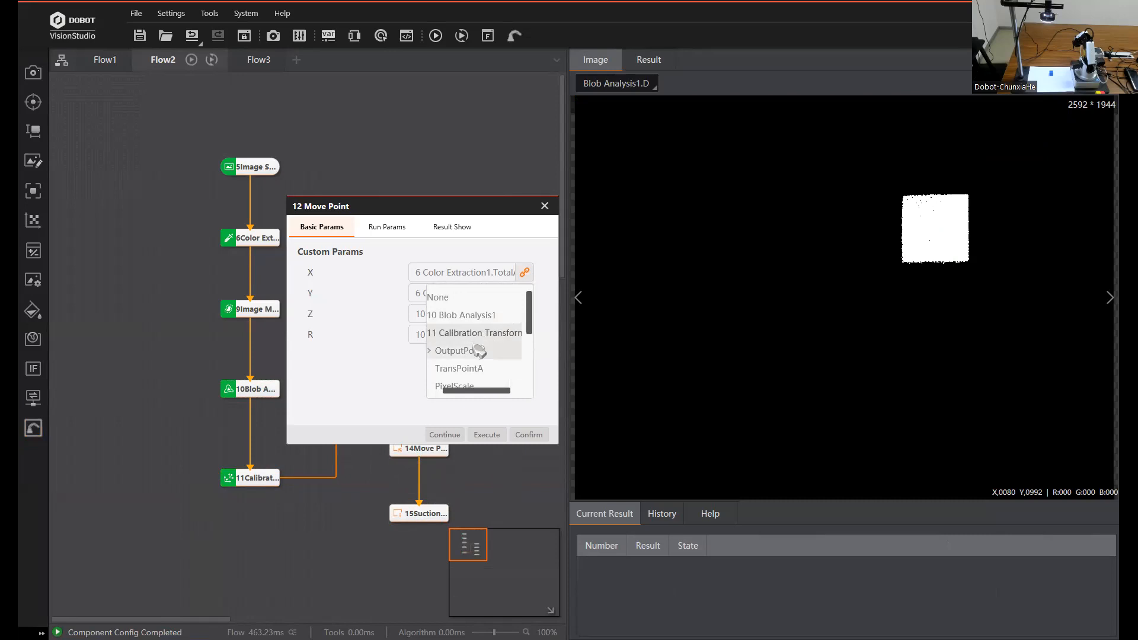
left_click(481, 352)
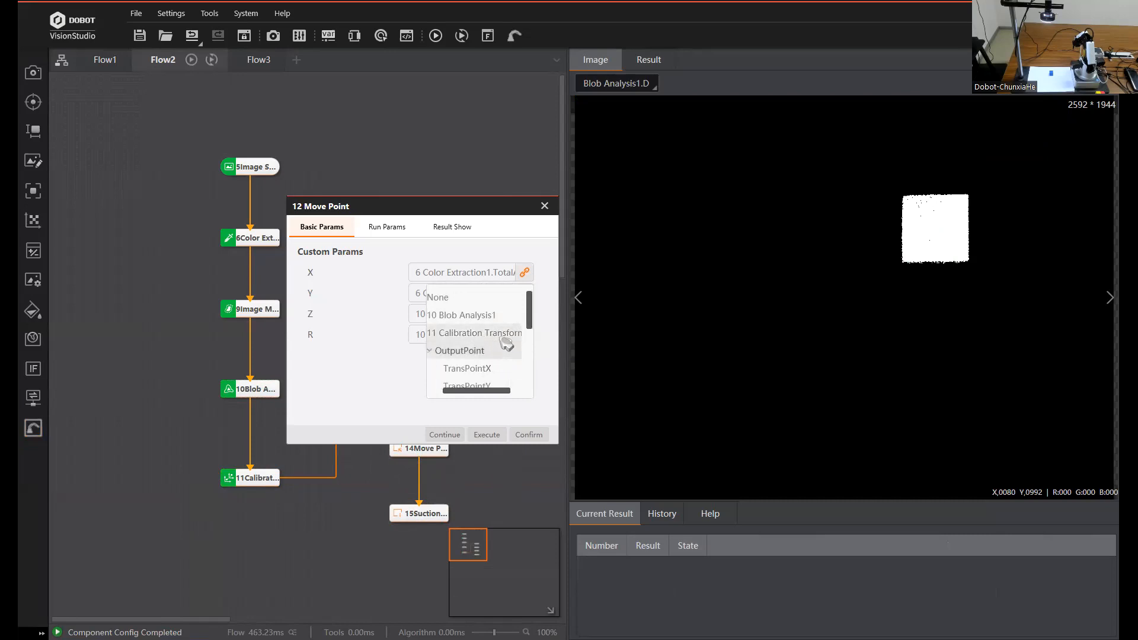
scroll(504, 352, "down", 2)
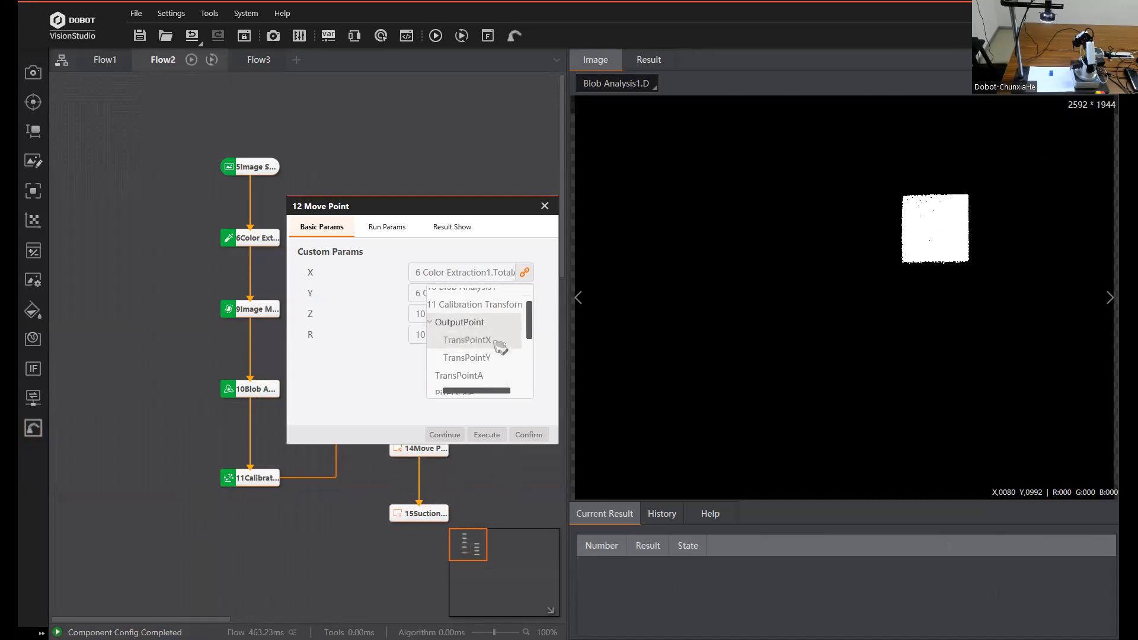
left_click(500, 342)
left_click(525, 293)
left_click(495, 353)
left_click(482, 372)
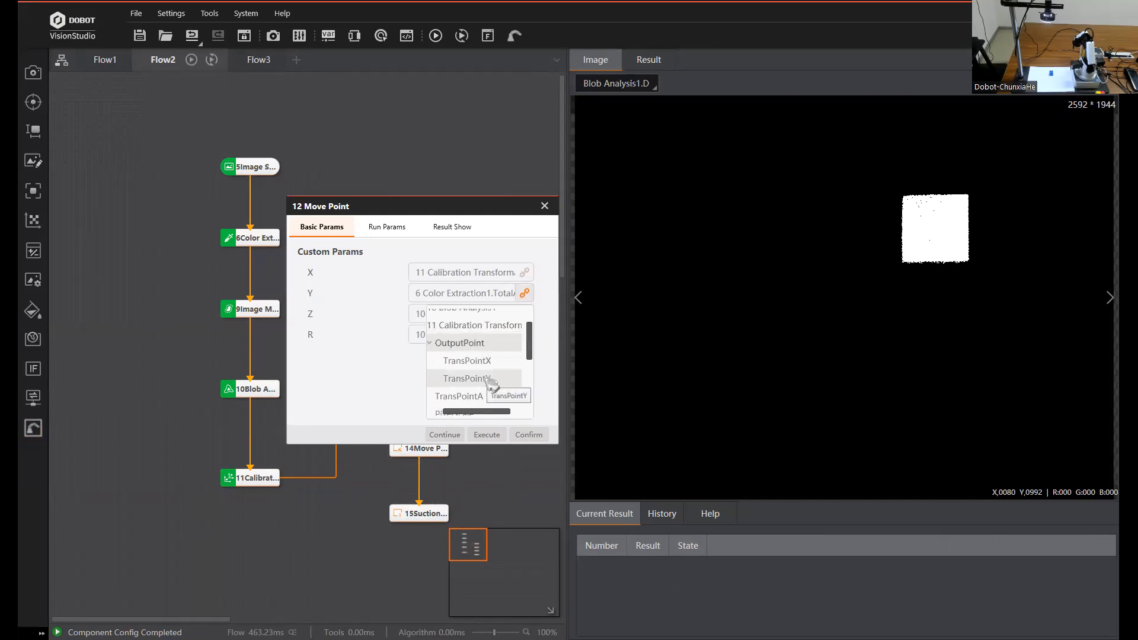
left_click(490, 379)
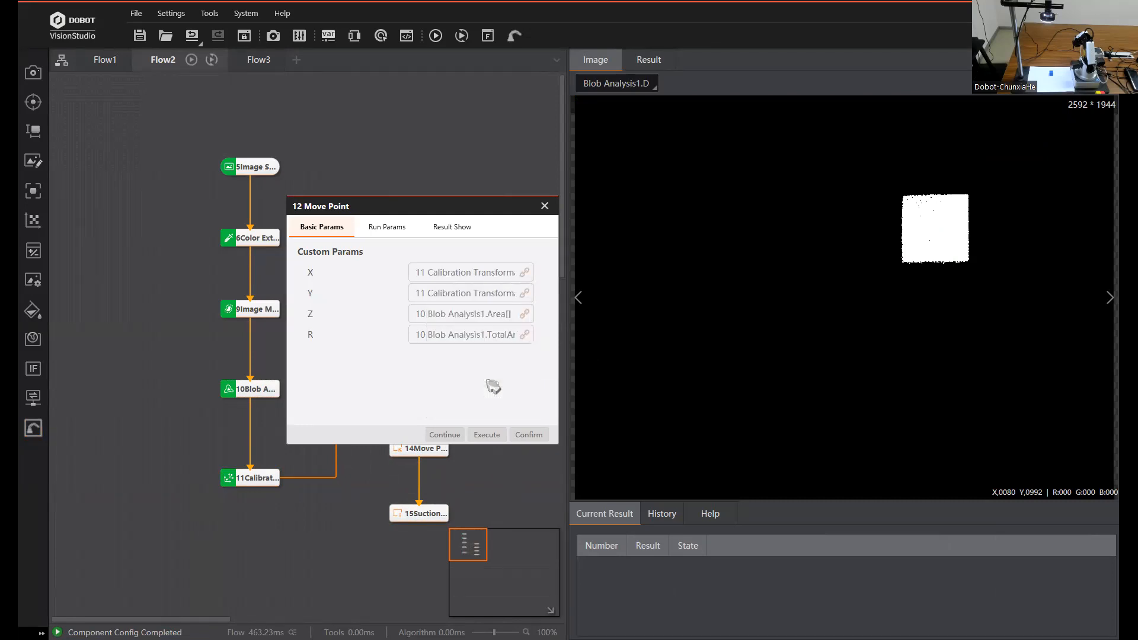
Step: Replace the first Move Point's Z and R links with the fixed values -43 and 0, and confirm
left_click(485, 314)
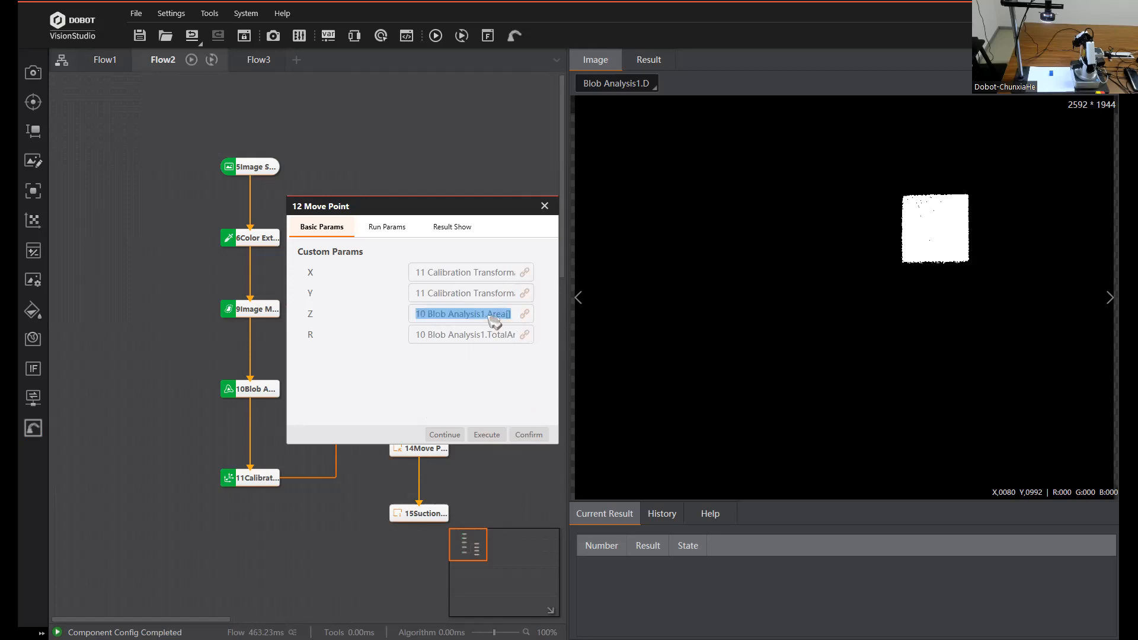
key("BackSpace")
left_click(452, 335)
key("BackSpace")
left_click(446, 313)
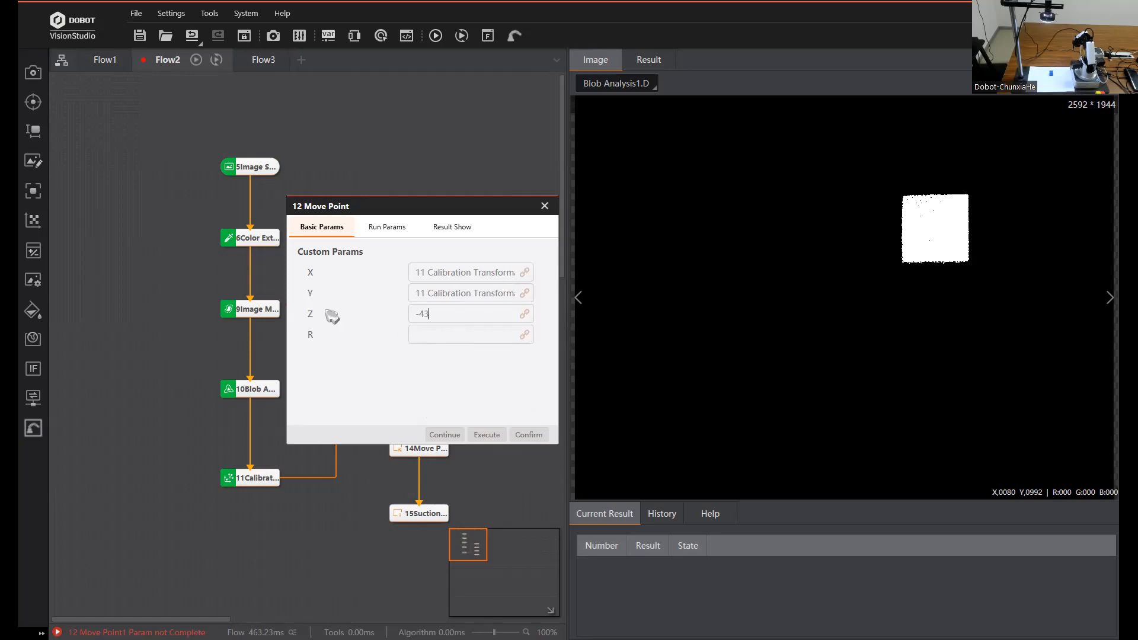
left_click(462, 336)
type("0")
left_click(529, 436)
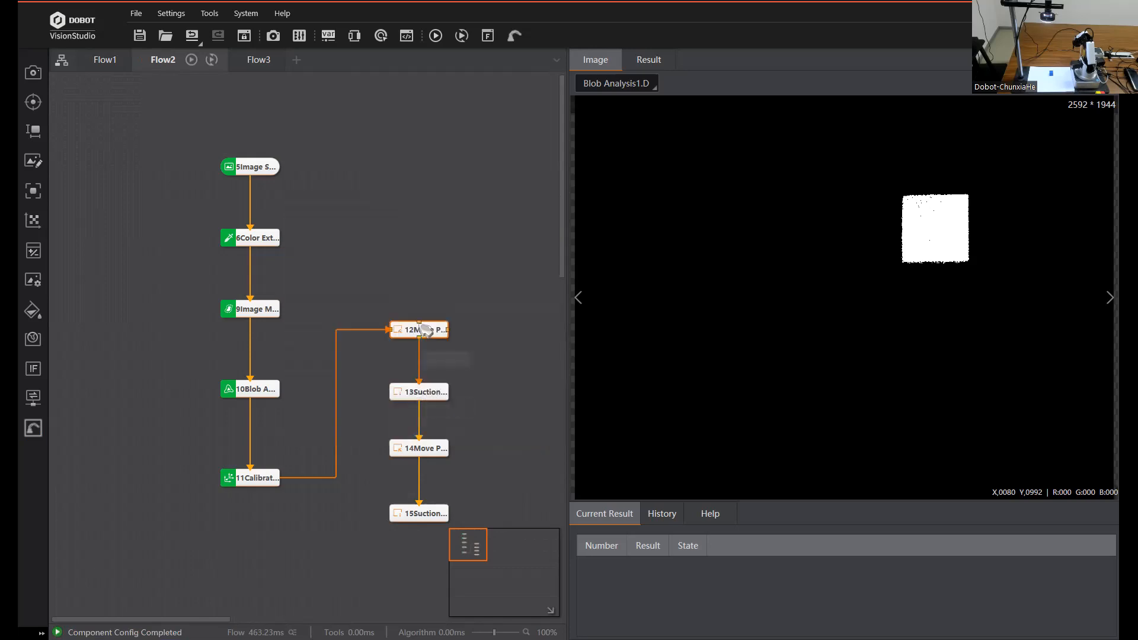
Step: Set the first Move Point's move mode to JUMP, and confirm the first SuctionCup with its ON/CLOSE option switched on
double_click(419, 328)
left_click(387, 227)
left_click(508, 274)
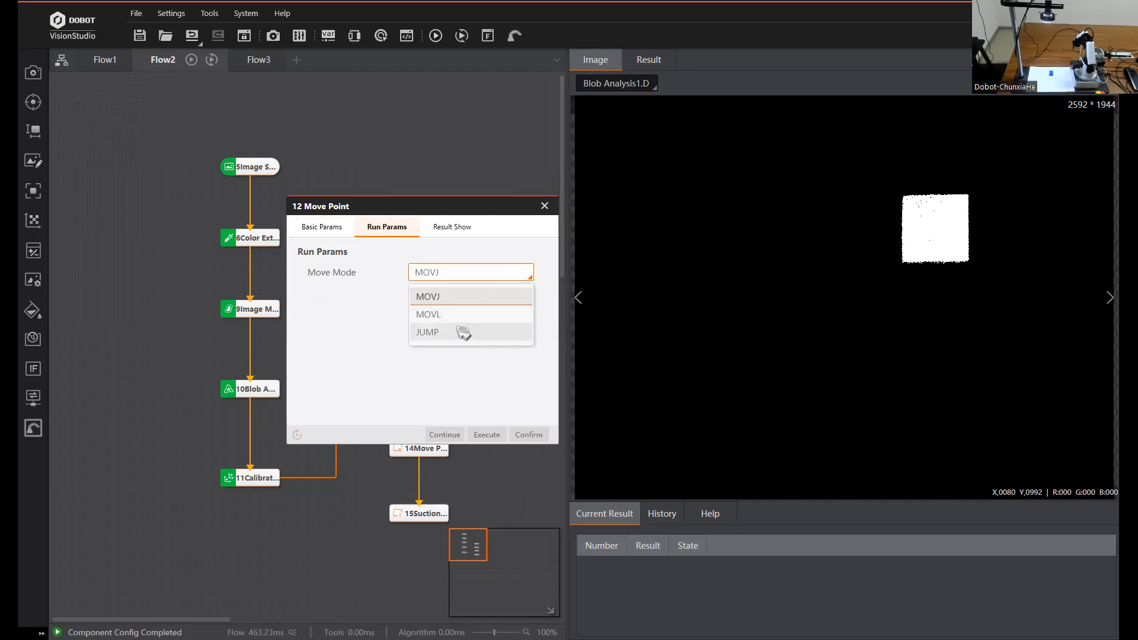
left_click(464, 333)
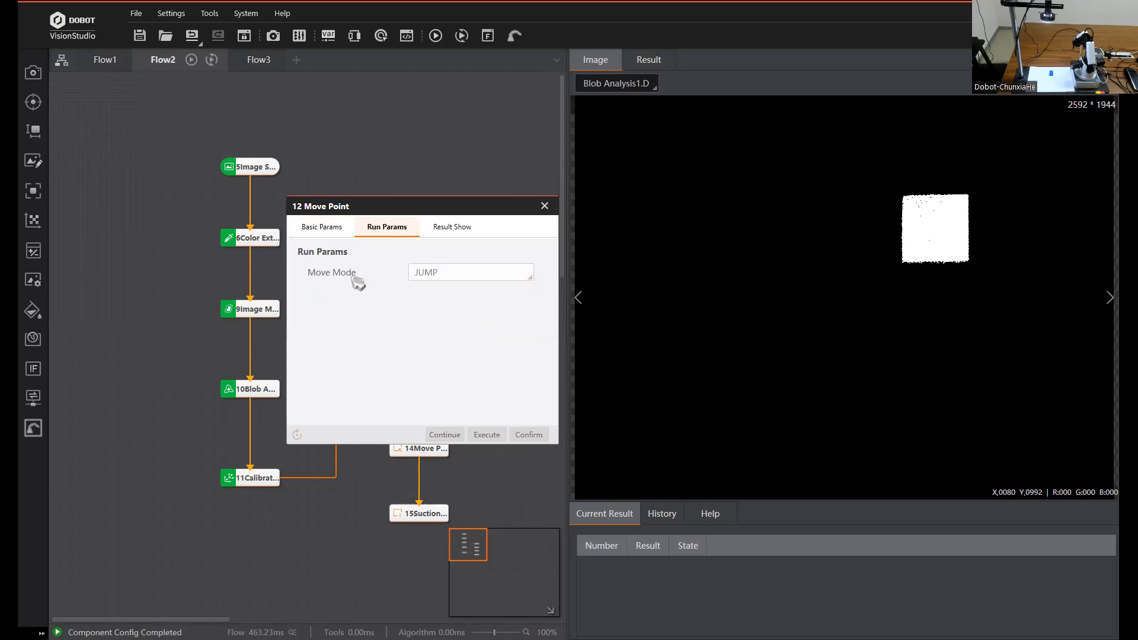
left_click(541, 436)
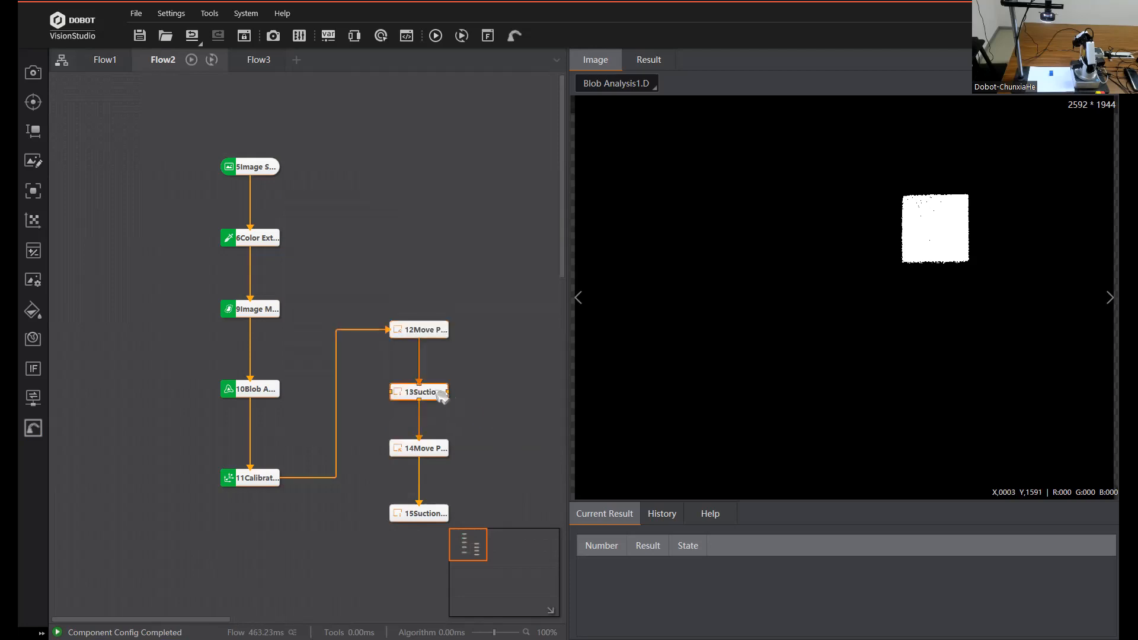
double_click(438, 392)
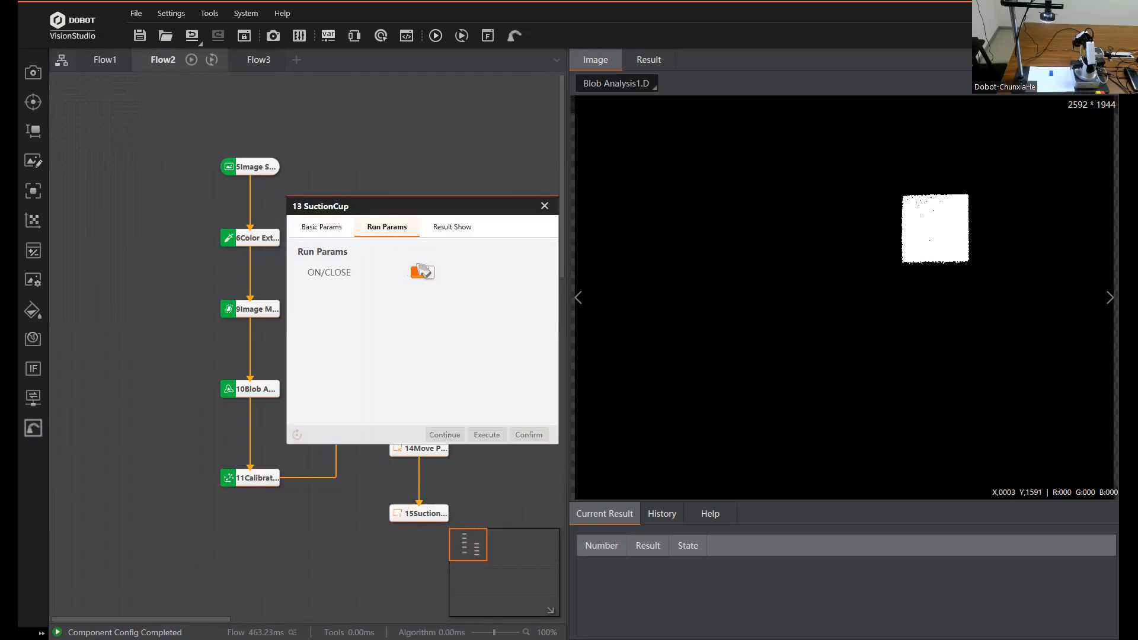
left_click(531, 436)
Step: Set the second Move Point's X coordinate to 270 and close its settings
double_click(427, 455)
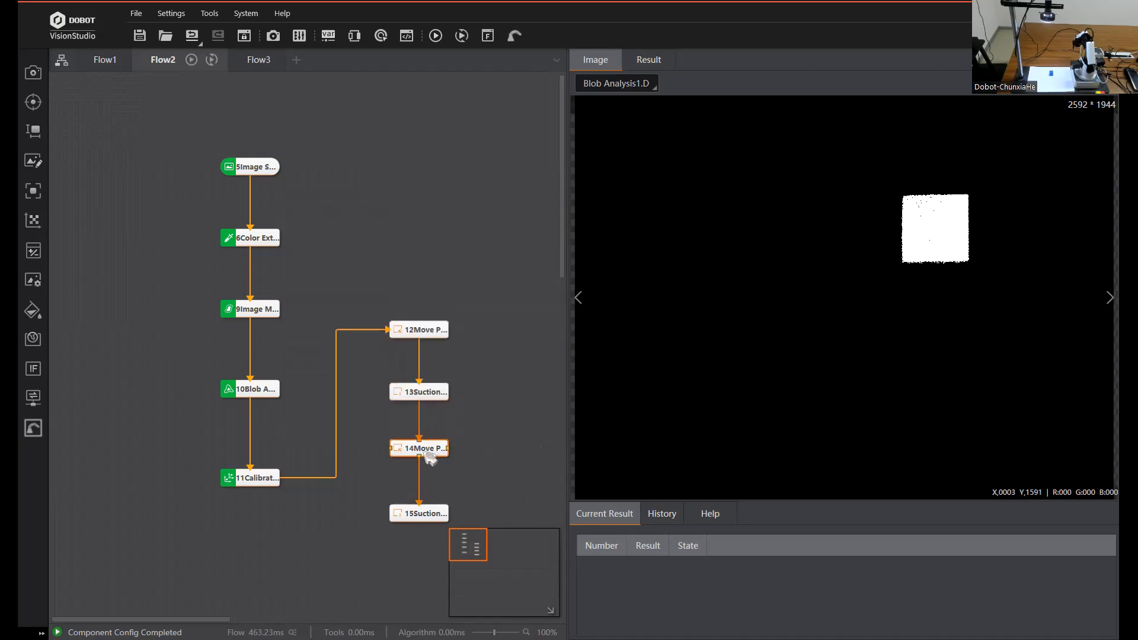
left_click(464, 272)
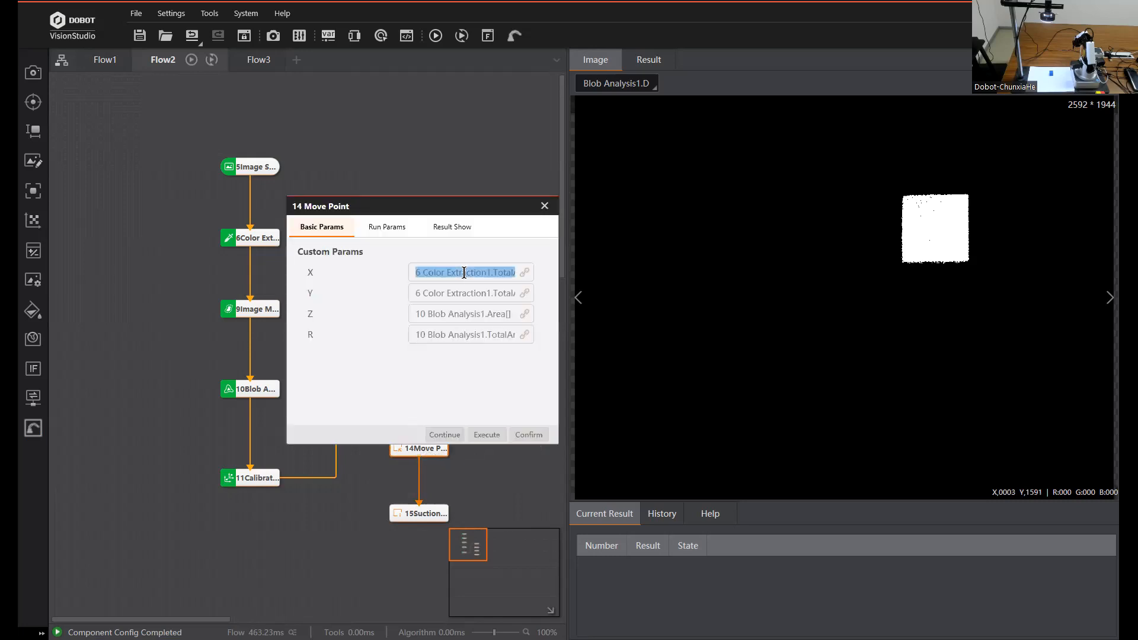
type("2")
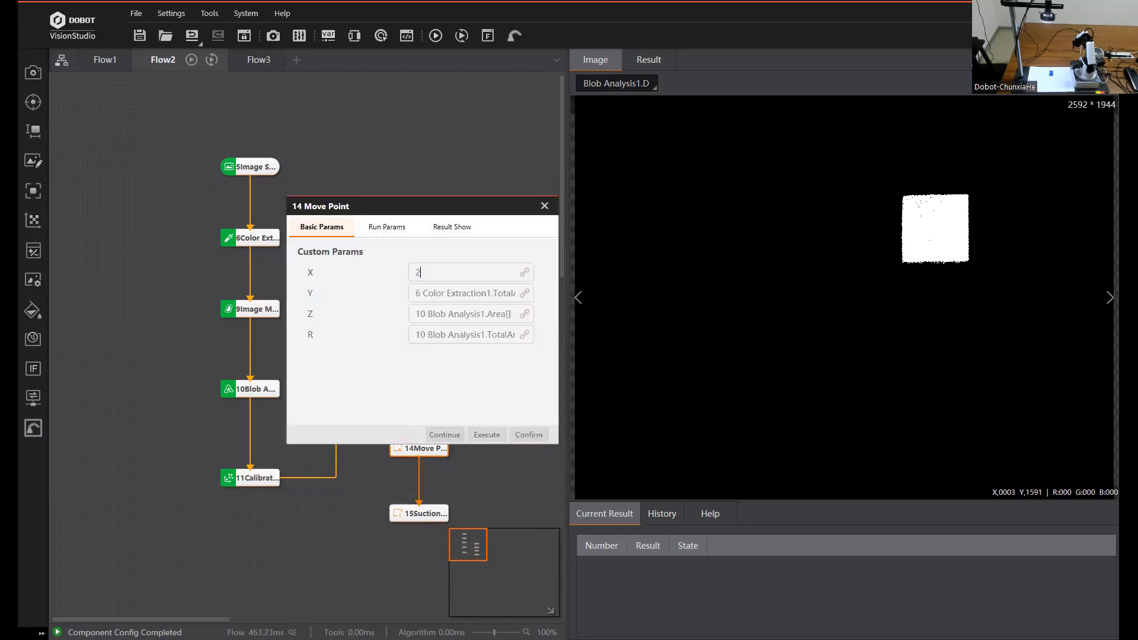
type("70")
left_click(455, 294)
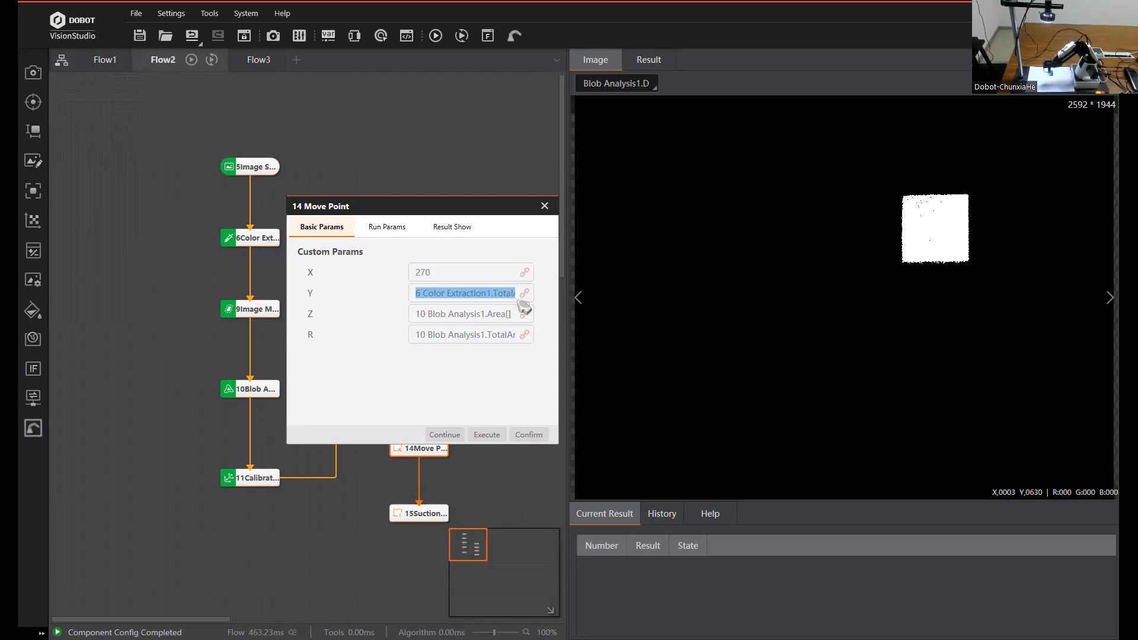
left_click(544, 206)
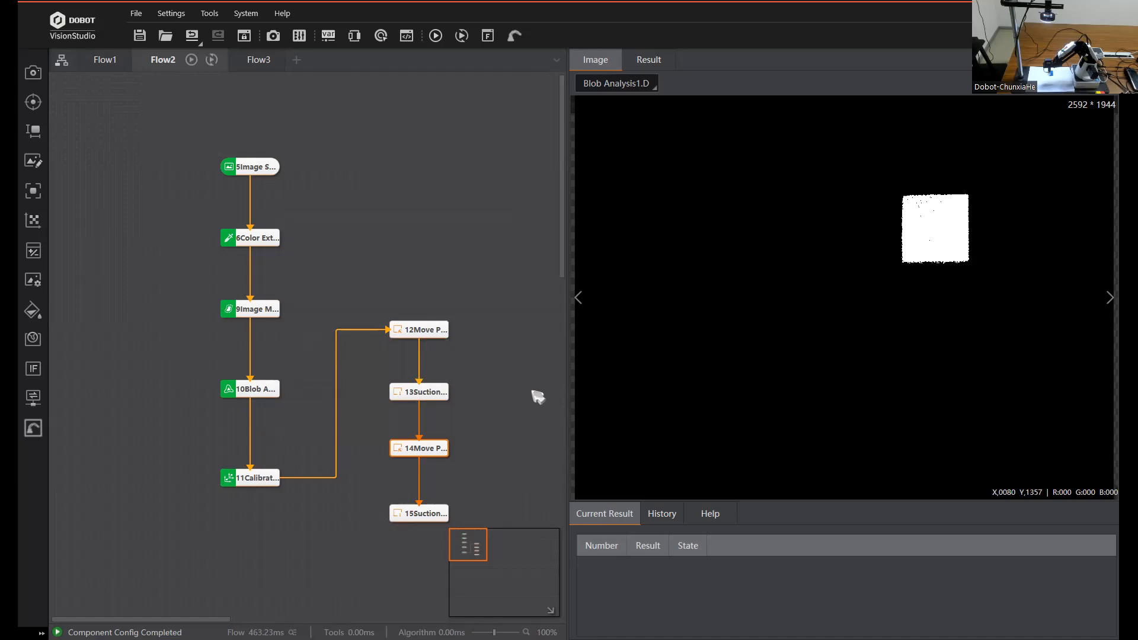
double_click(426, 331)
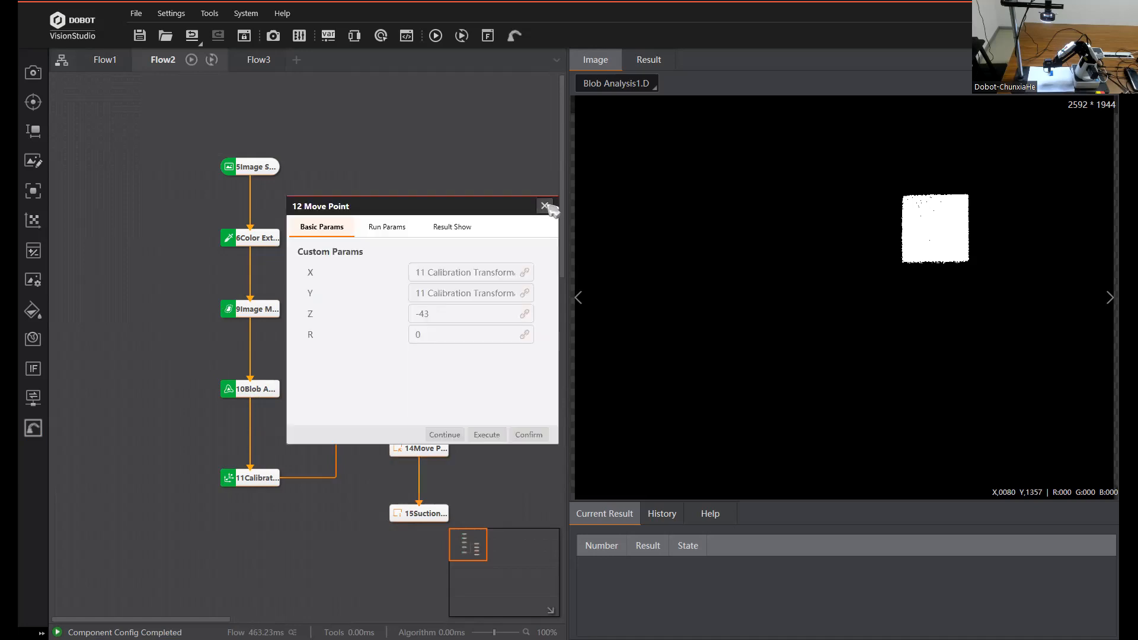
key("Escape")
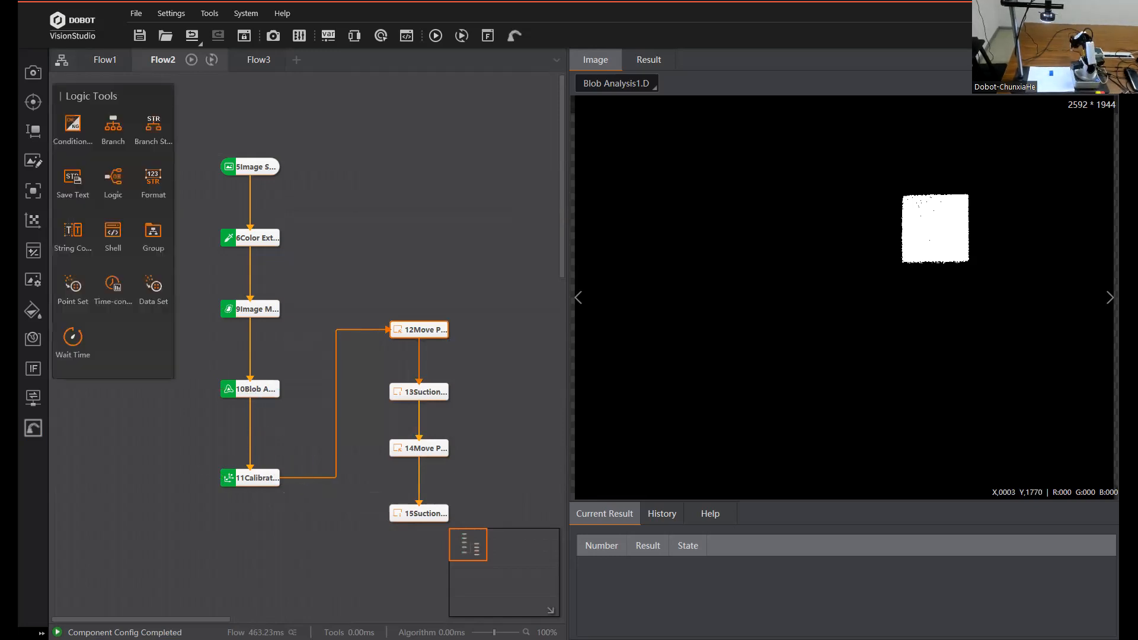
mouse_move(34, 280)
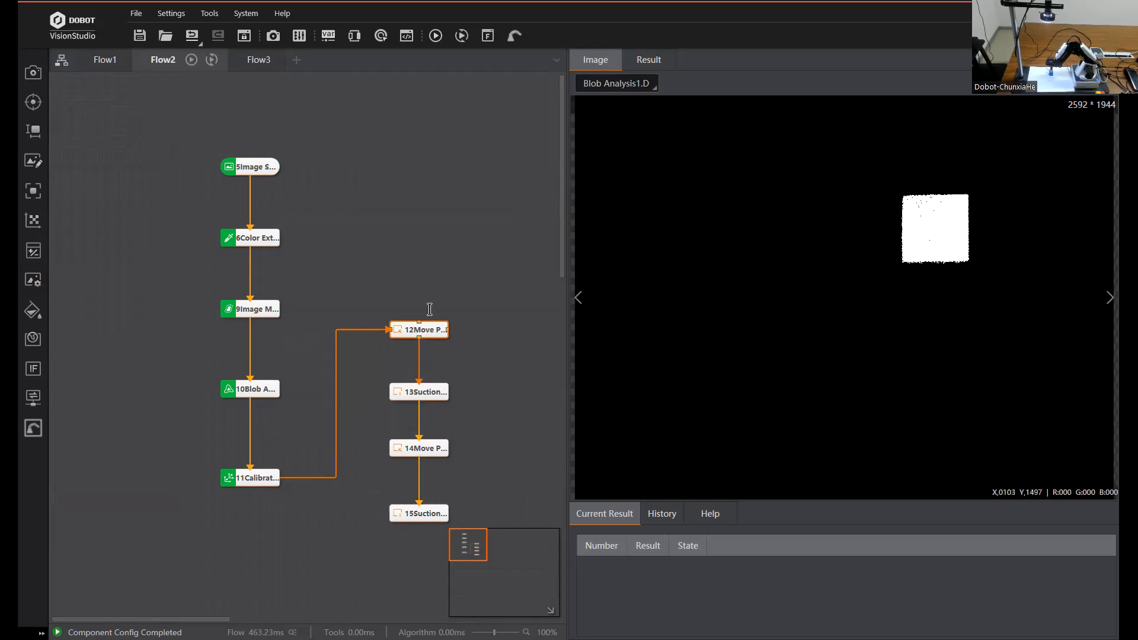
Step: Set the first Move Point's Z to -40.0698, confirm, and check the first SuctionCup's settings
double_click(428, 327)
double_click(460, 319)
type("-40.0698")
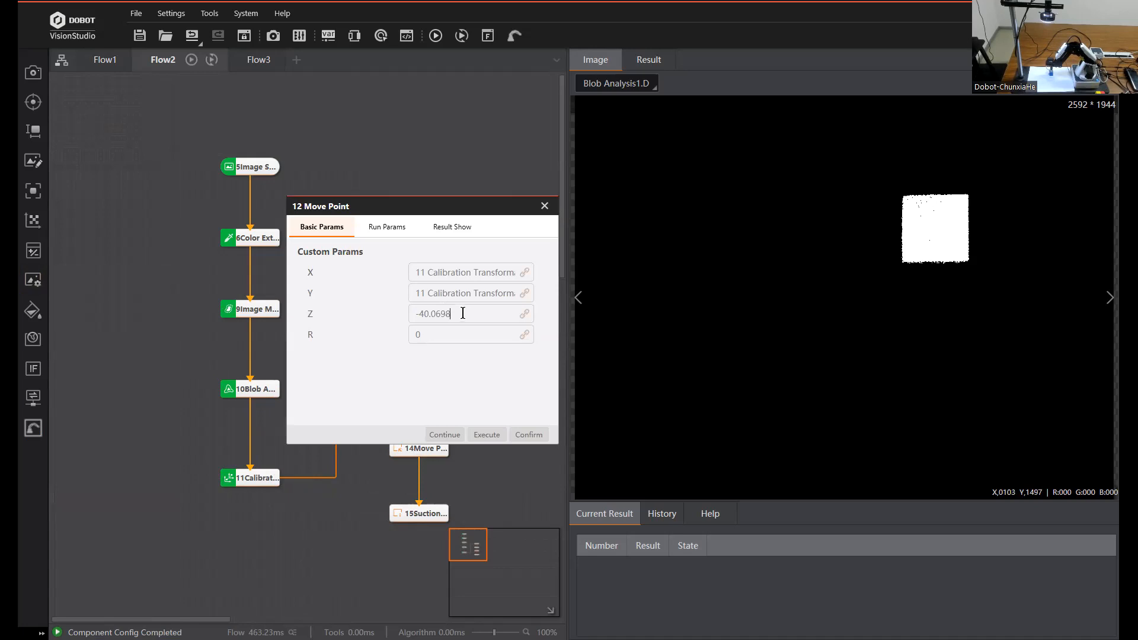
left_click(540, 435)
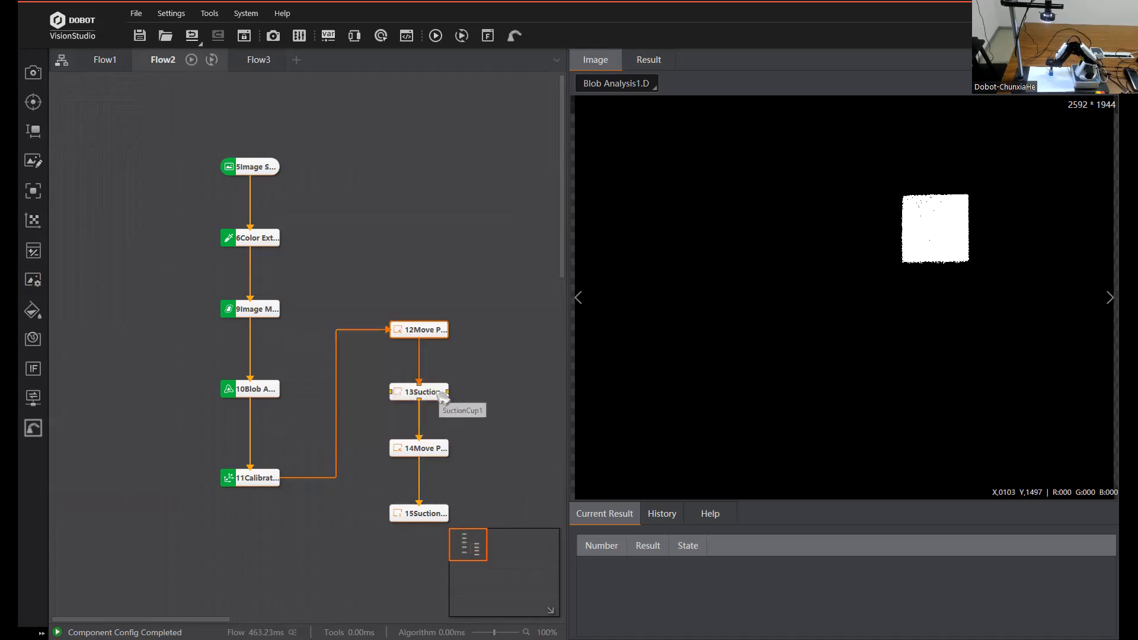
double_click(437, 394)
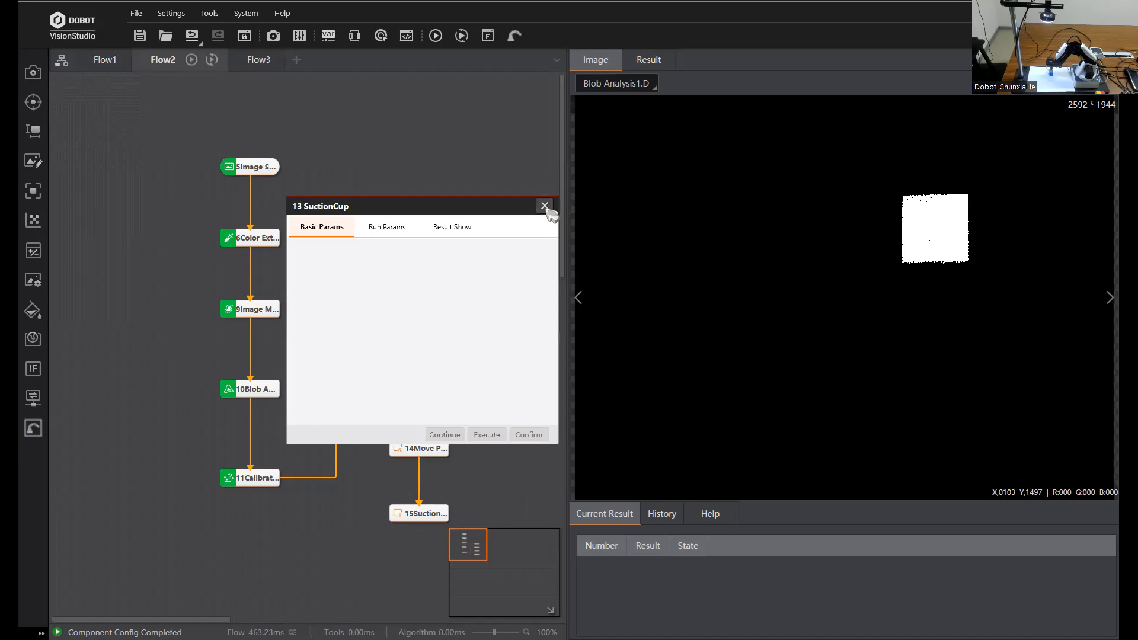
Step: Set the second Move Point to the fixed values X 215.5106, Y -195.1915, Z -51.0352 and R 0, and confirm
double_click(431, 452)
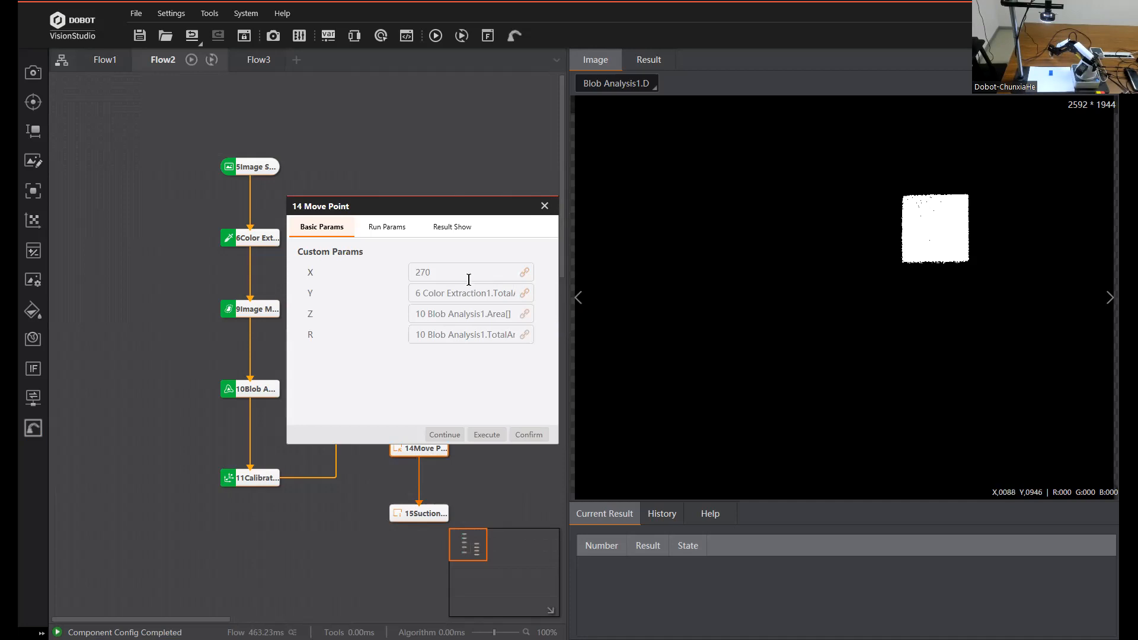
type("215.5106")
type("-195.1915")
triple_click(468, 311)
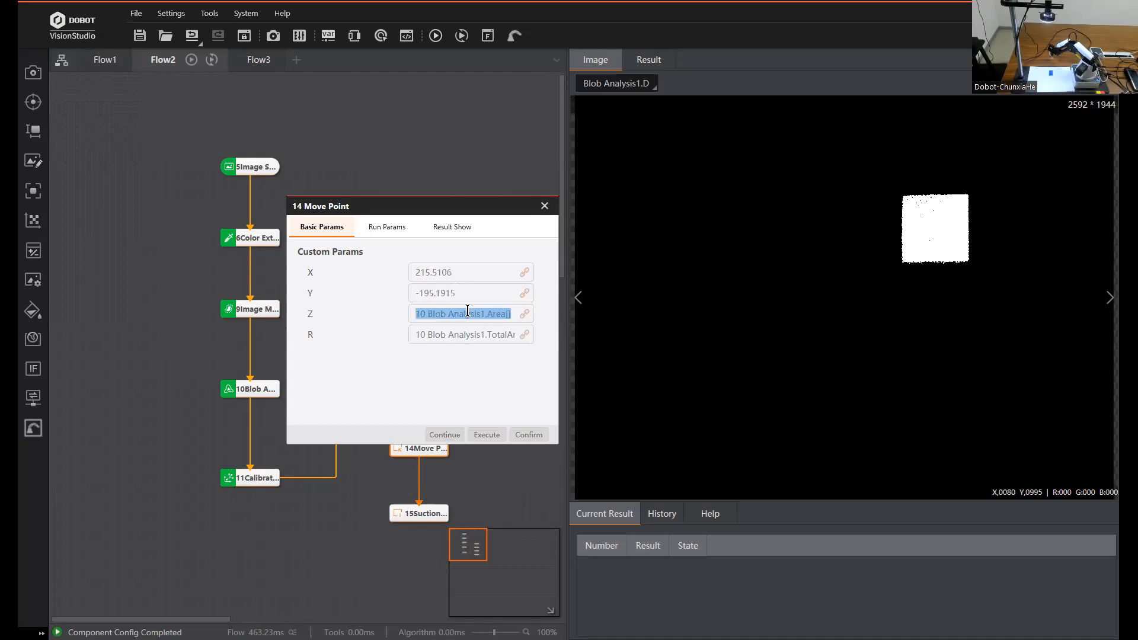
key("BackSpace")
triple_click(471, 336)
type("0")
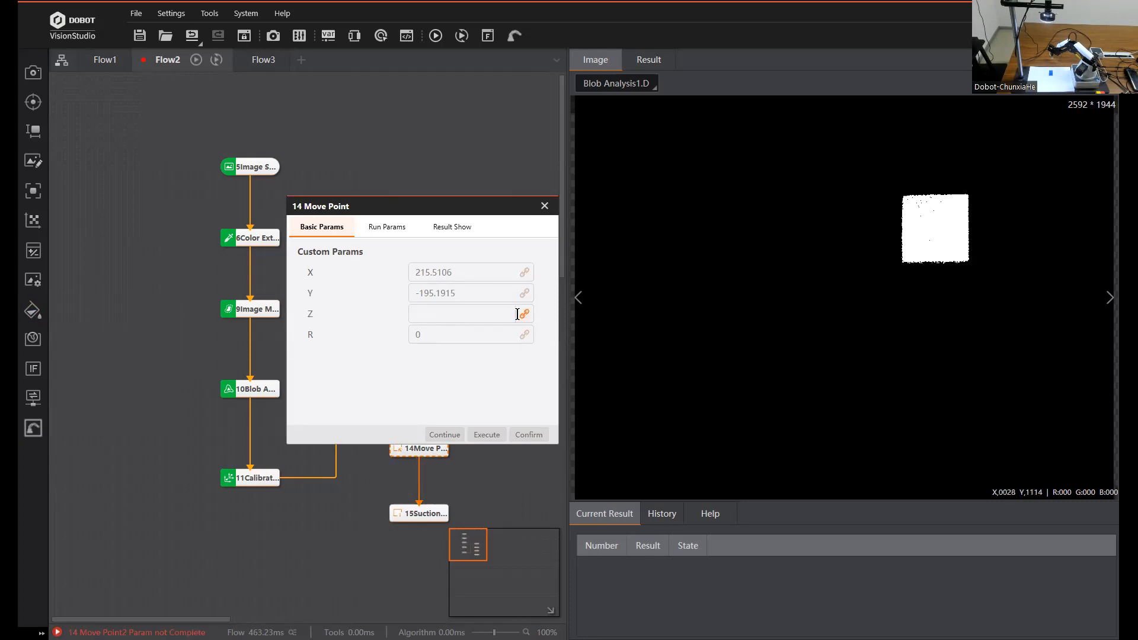
type("-51.0352")
left_click(527, 438)
Step: Switch off the second SuctionCup's ON/CLOSE option, confirm, and run the flow once
double_click(420, 513)
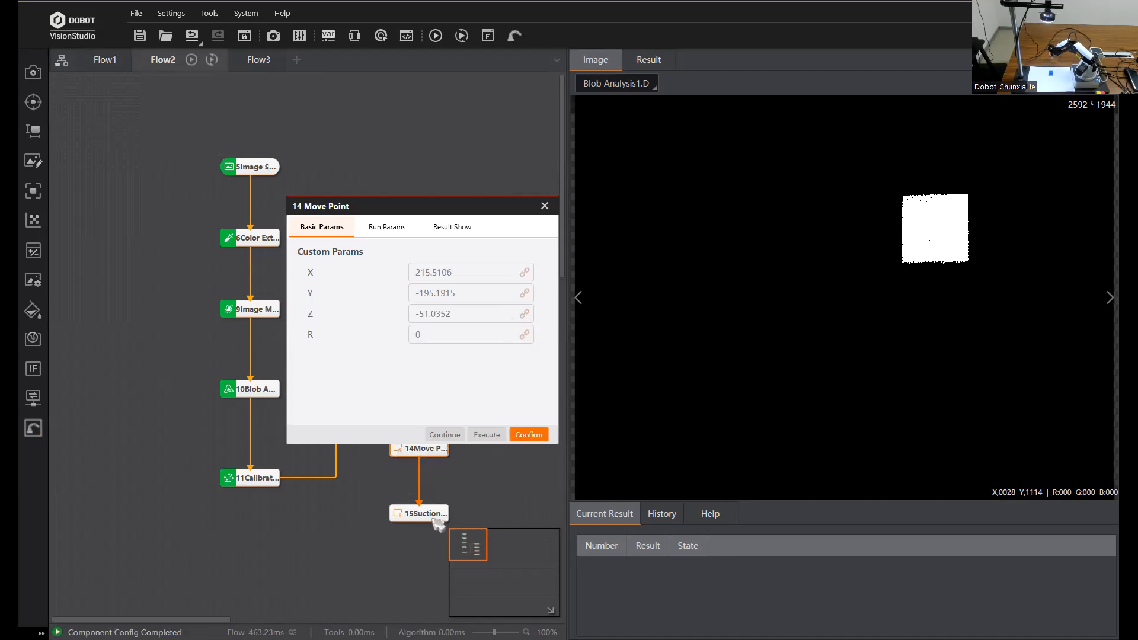
left_click(388, 227)
left_click(422, 272)
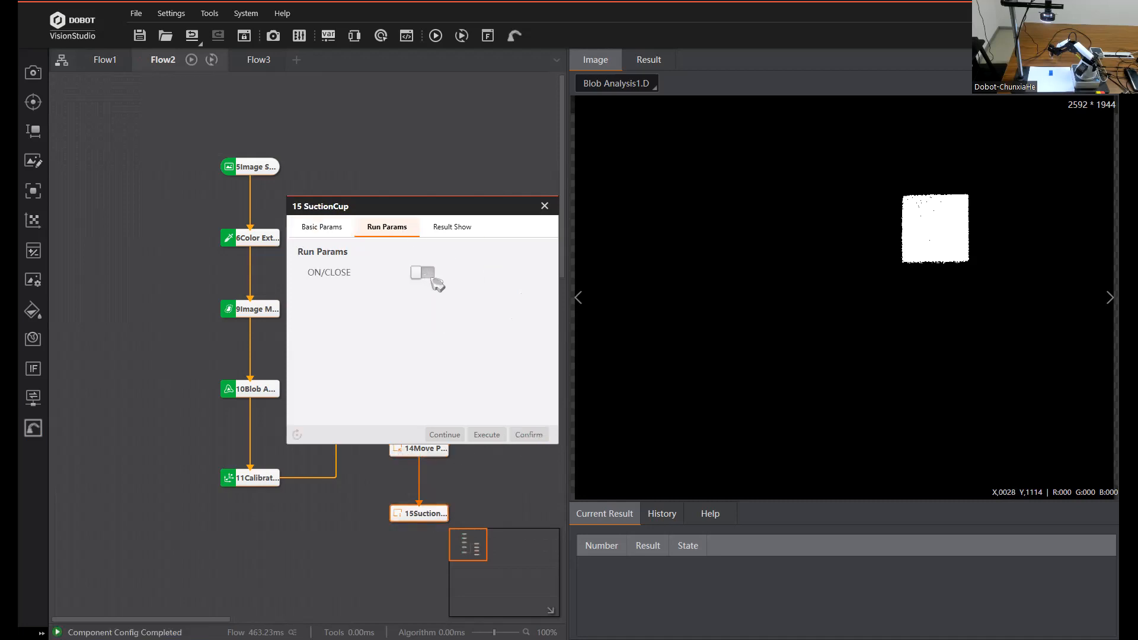
left_click(530, 435)
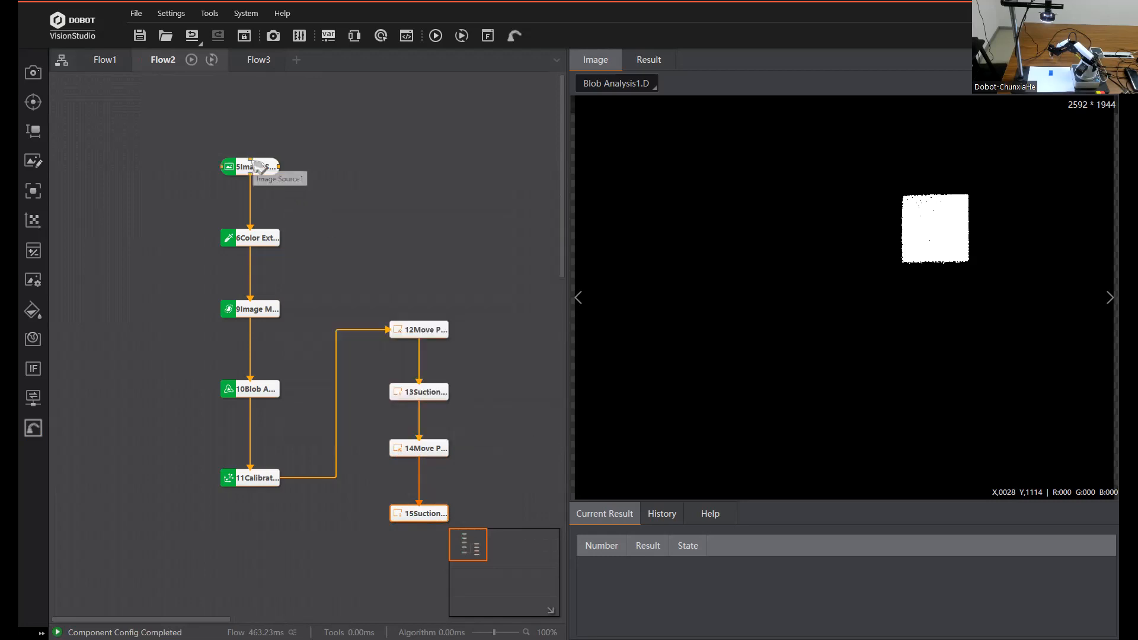
left_click(436, 36)
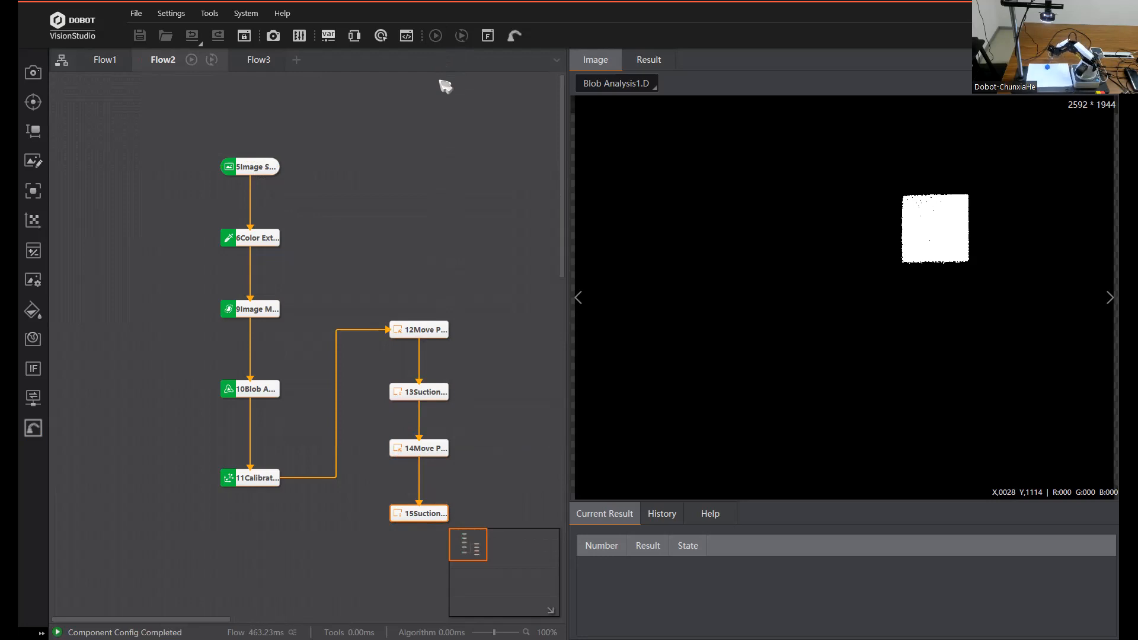
Step: Set the second Move Point's move mode to JUMP, confirm, and run the flow twice to test the pick and place
left_click(435, 450)
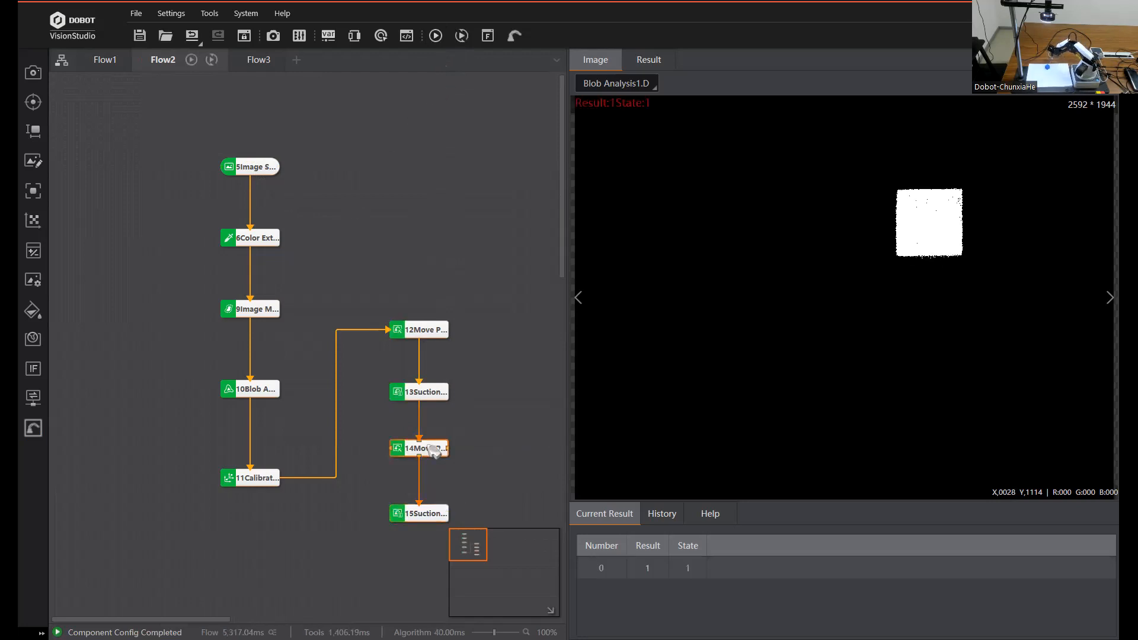
double_click(435, 450)
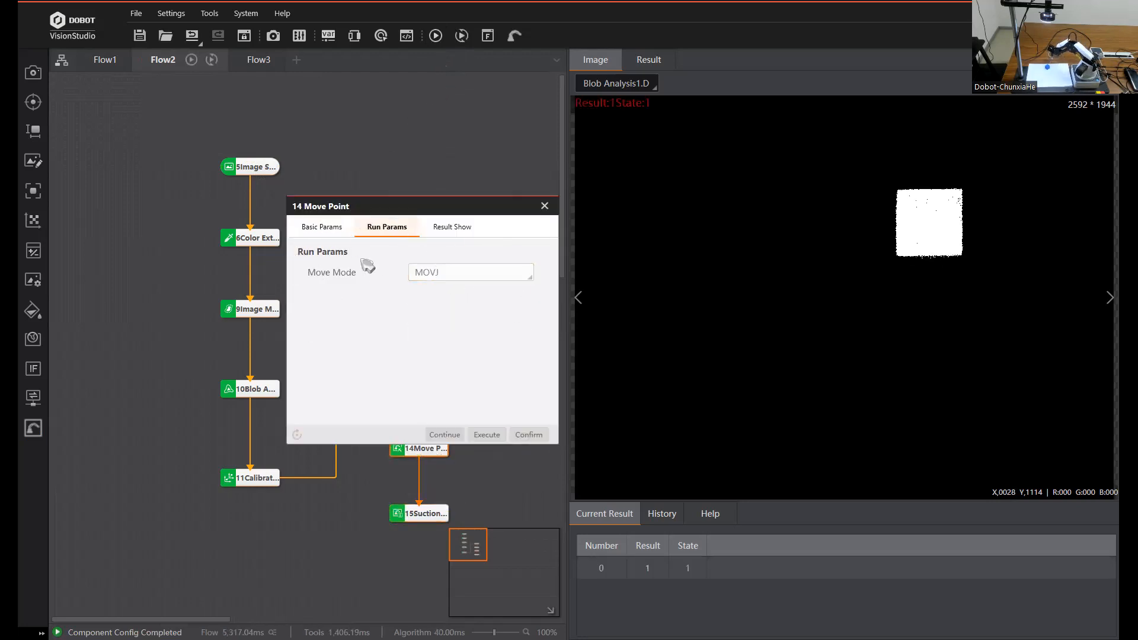
left_click(485, 279)
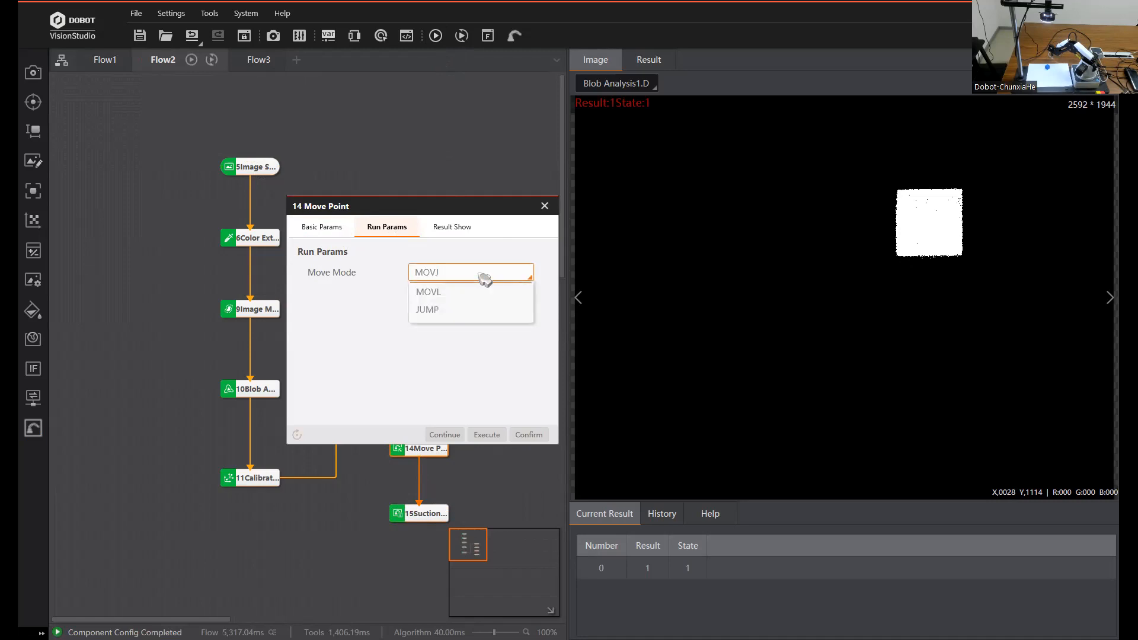
left_click(461, 330)
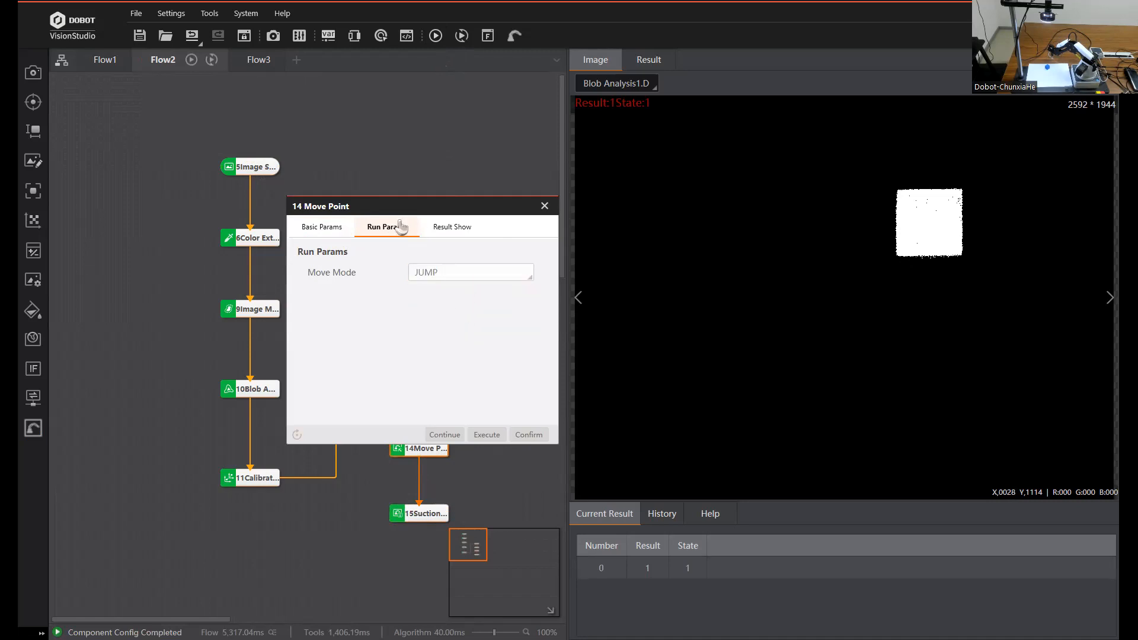
left_click(528, 436)
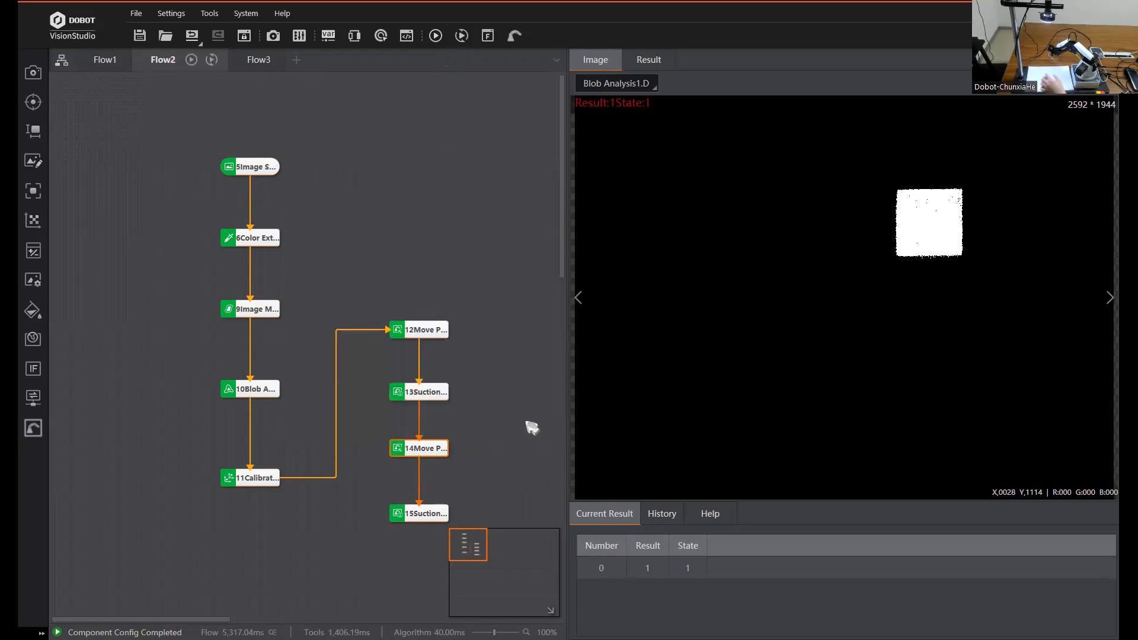
left_click(438, 37)
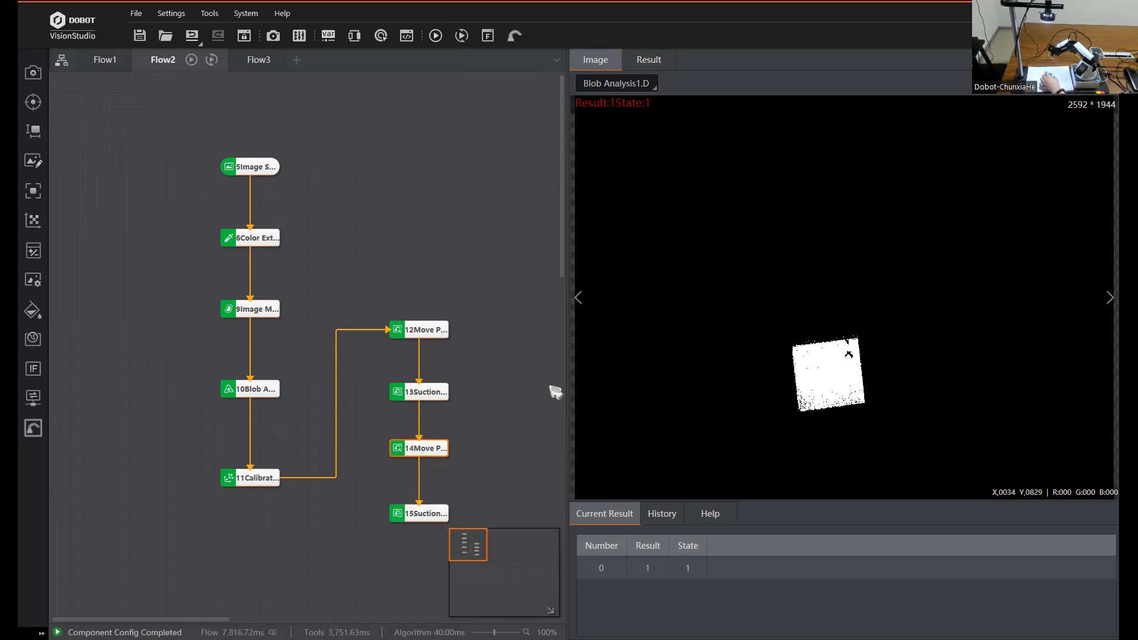
left_click(444, 39)
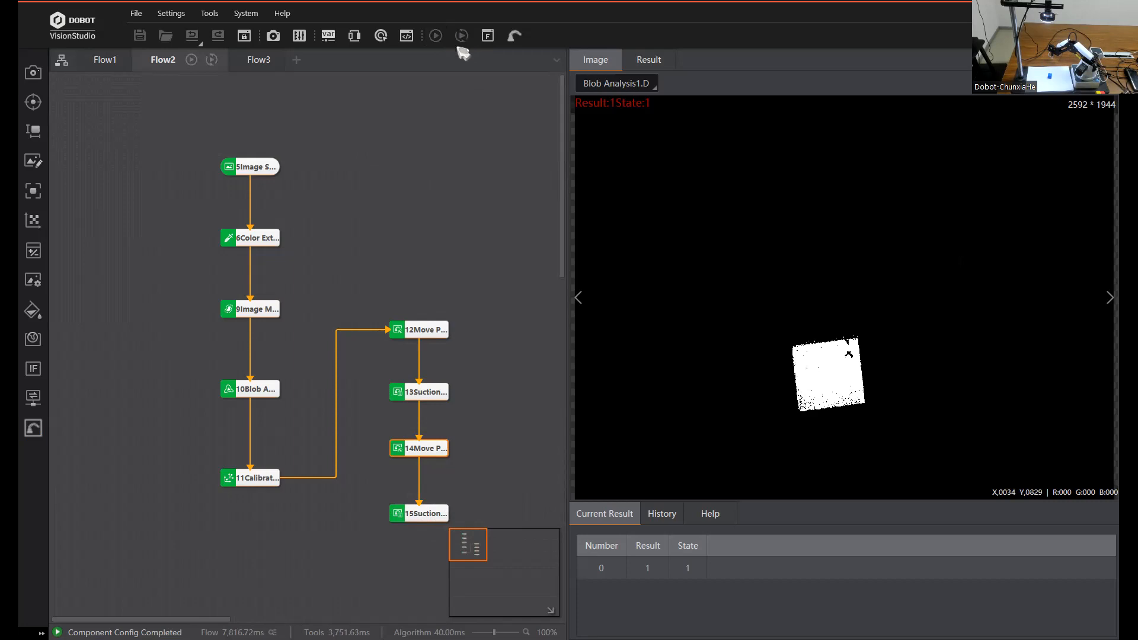